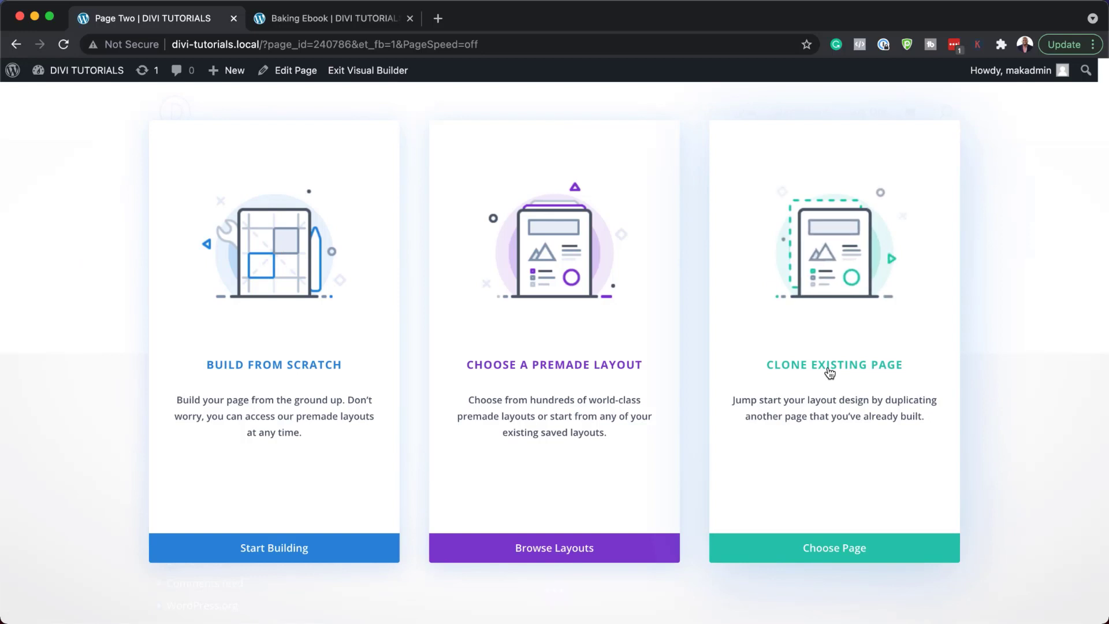
# - Clone the existing Baking Ebook page layout into Page Two, finding it by searching for "baking"
pyautogui.click(365, 21)
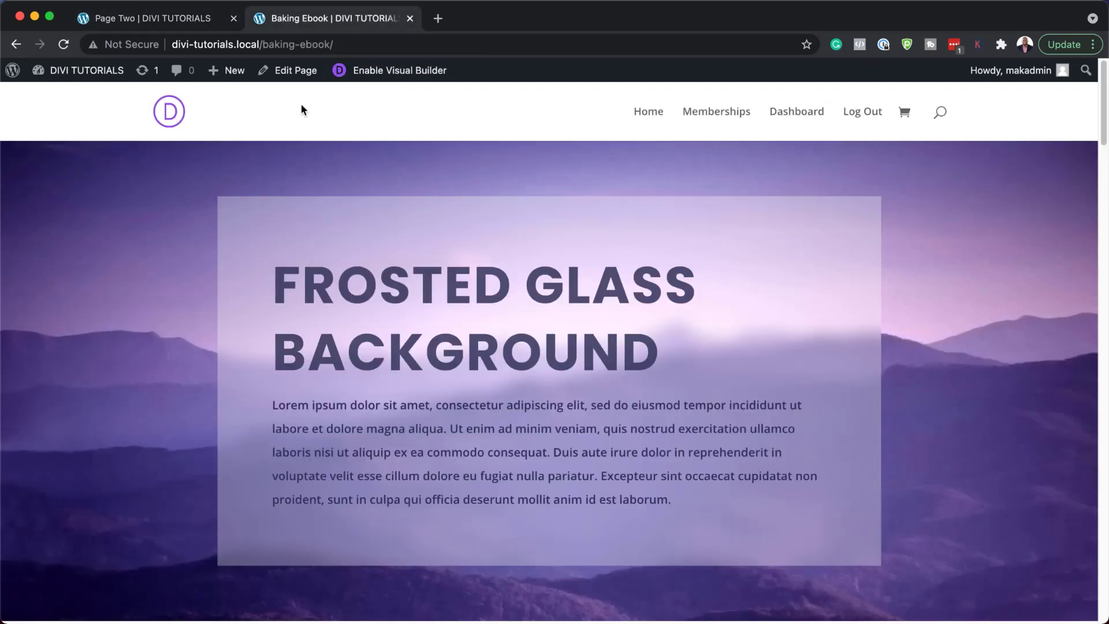
pyautogui.click(205, 19)
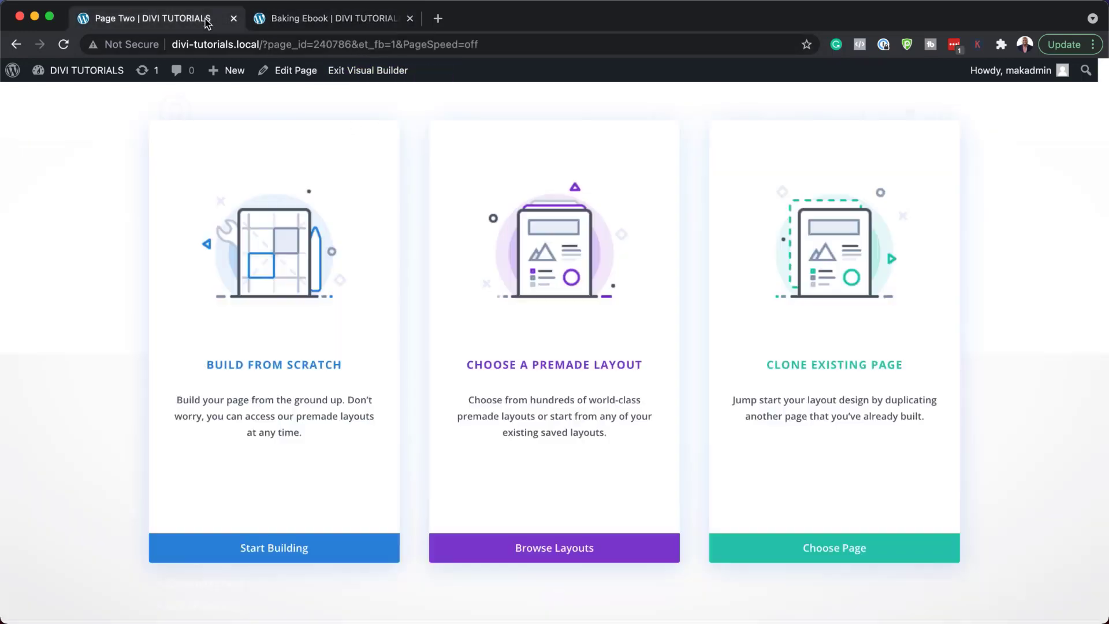
pyautogui.click(836, 370)
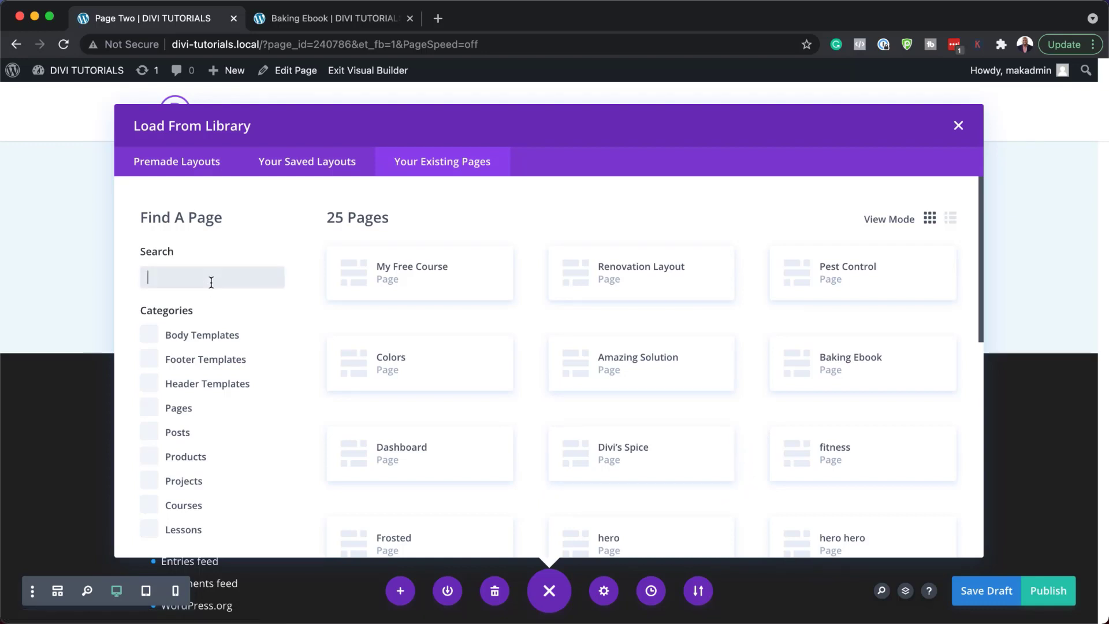
pyautogui.write('baking')
pyautogui.click(437, 274)
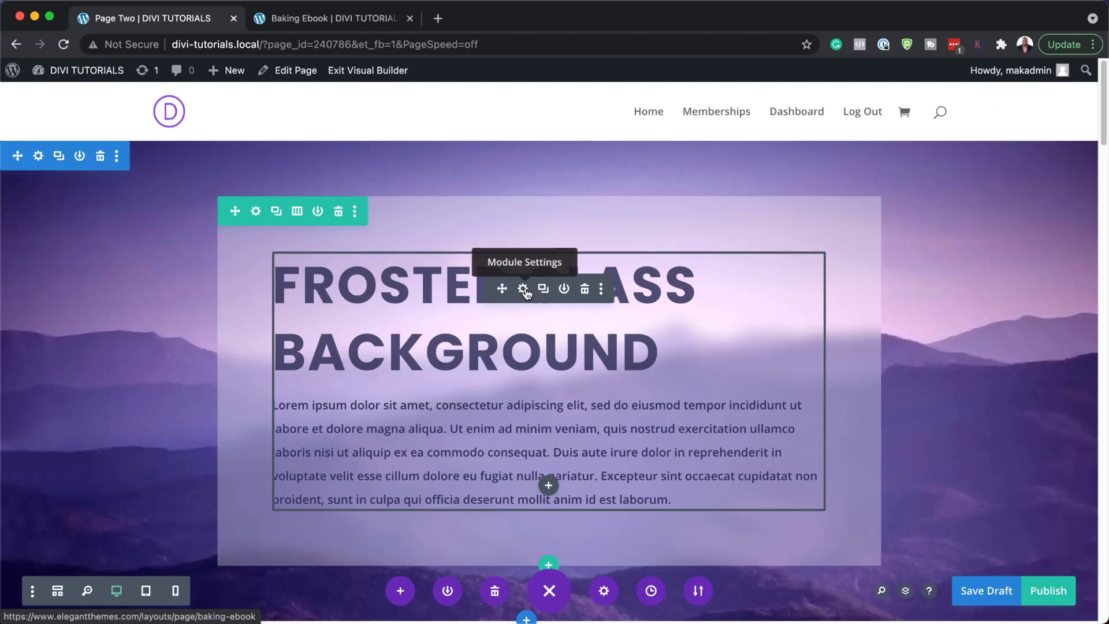
# - Replace the section's background image with psychologist-01.jpg from the media library and save the section settings
pyautogui.click(40, 156)
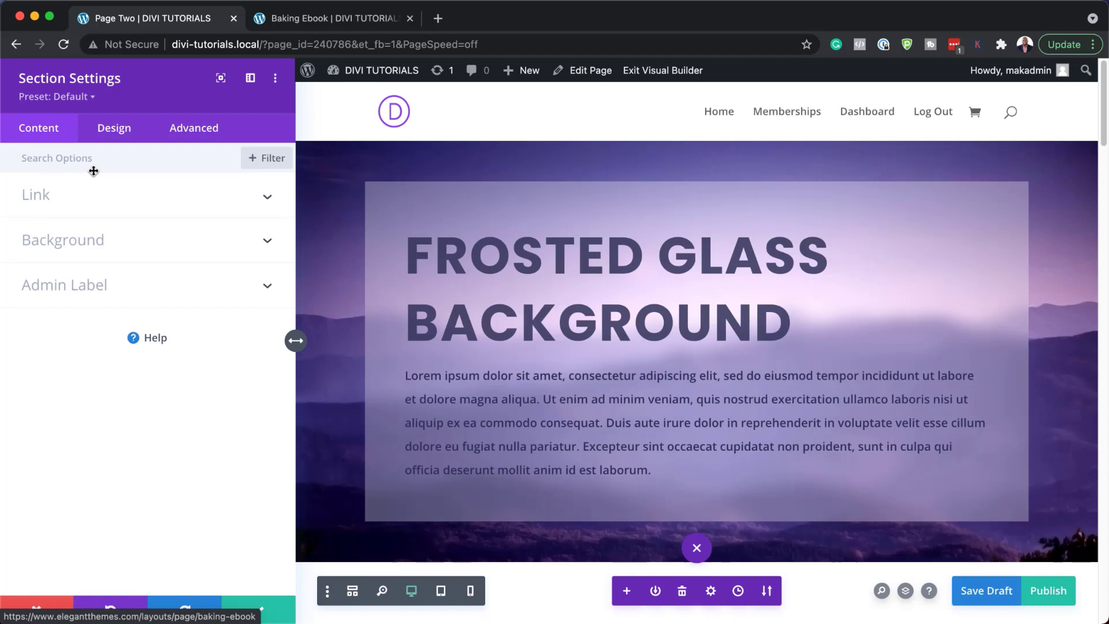
pyautogui.click(89, 241)
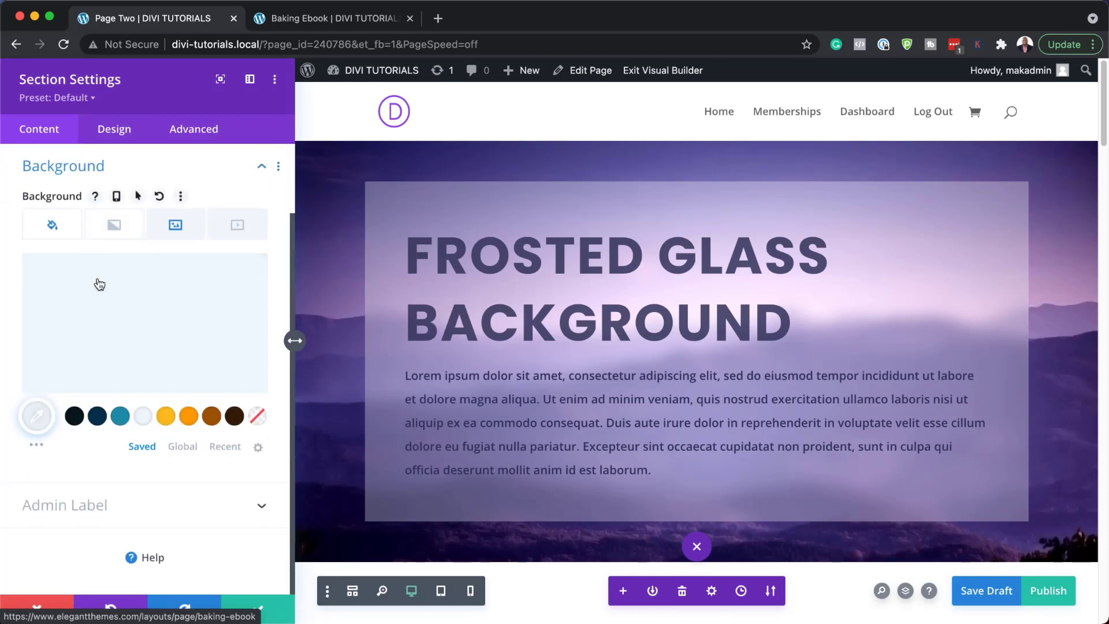
pyautogui.click(171, 231)
pyautogui.click(148, 304)
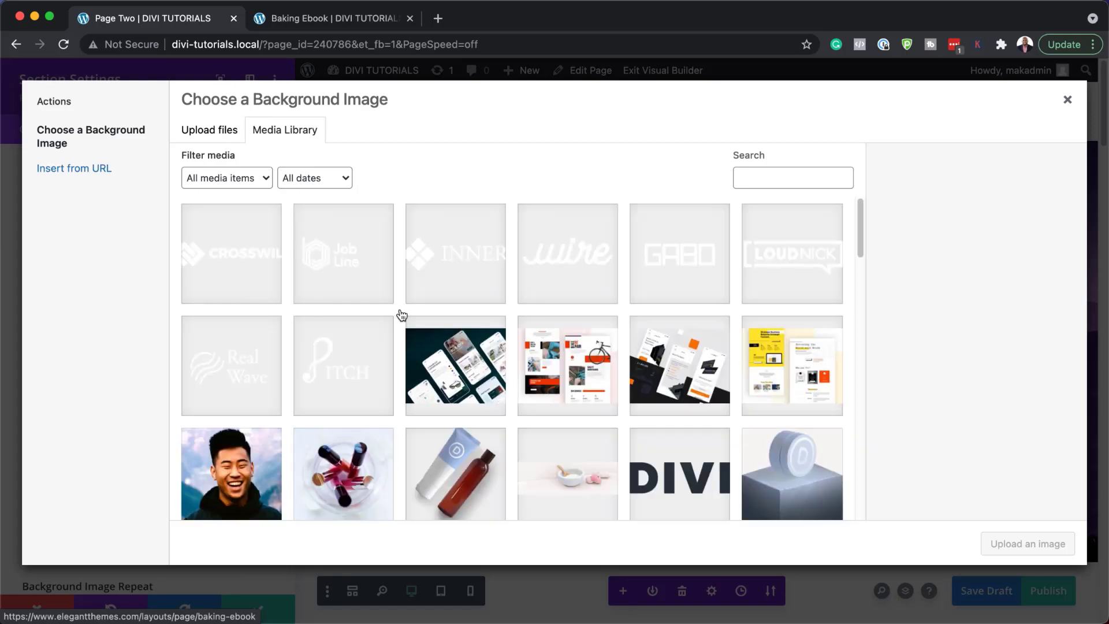
pyautogui.scroll(-10, 798, 281)
pyautogui.click(797, 281)
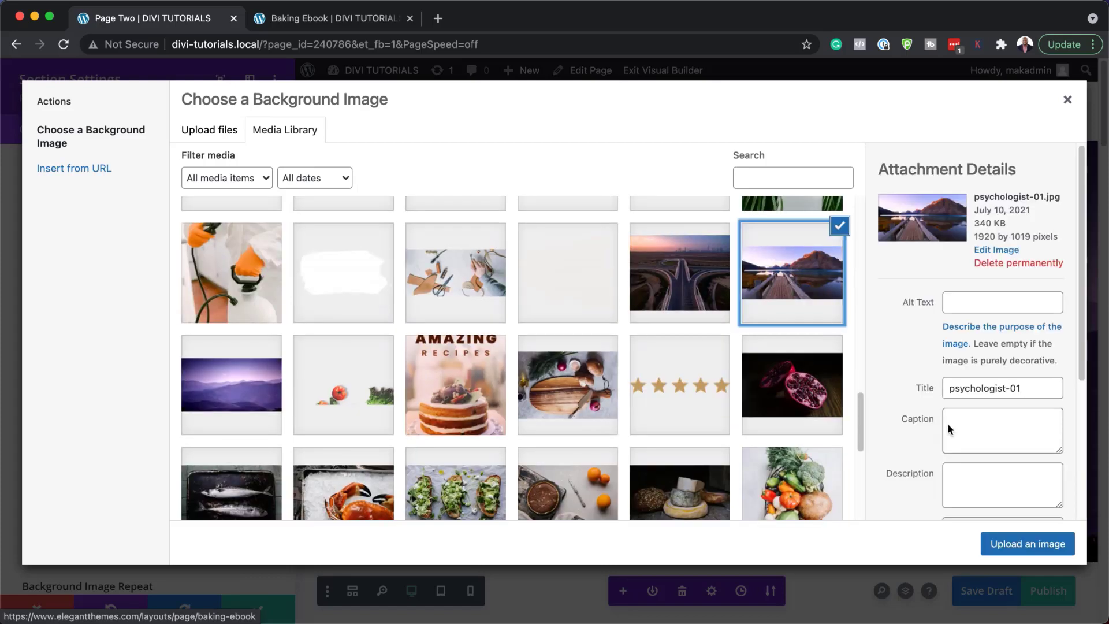
pyautogui.click(1029, 546)
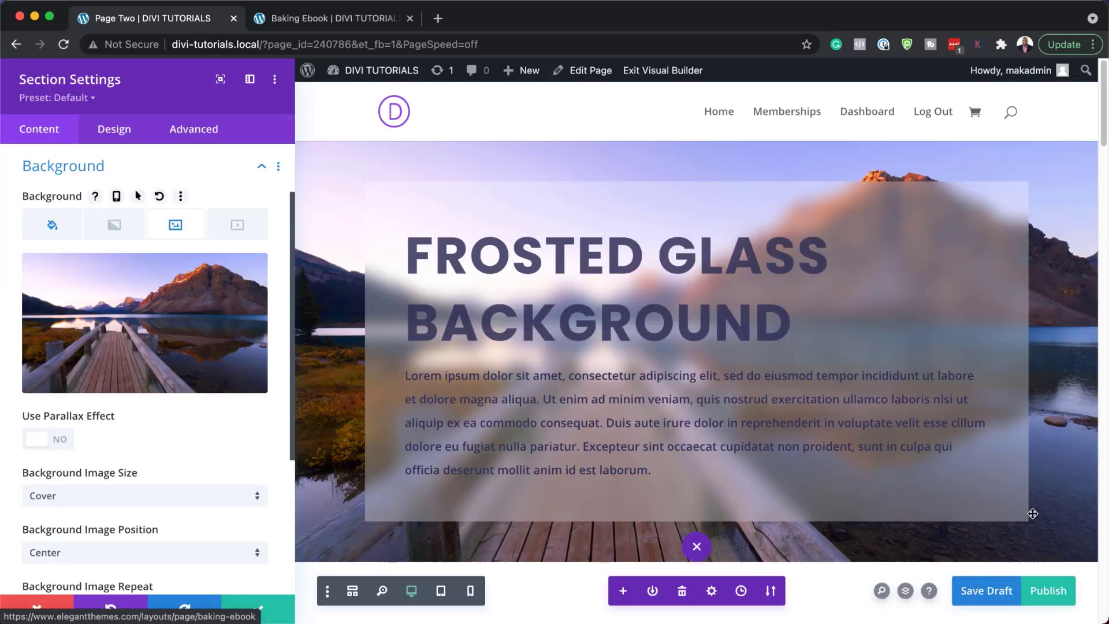
pyautogui.click(260, 609)
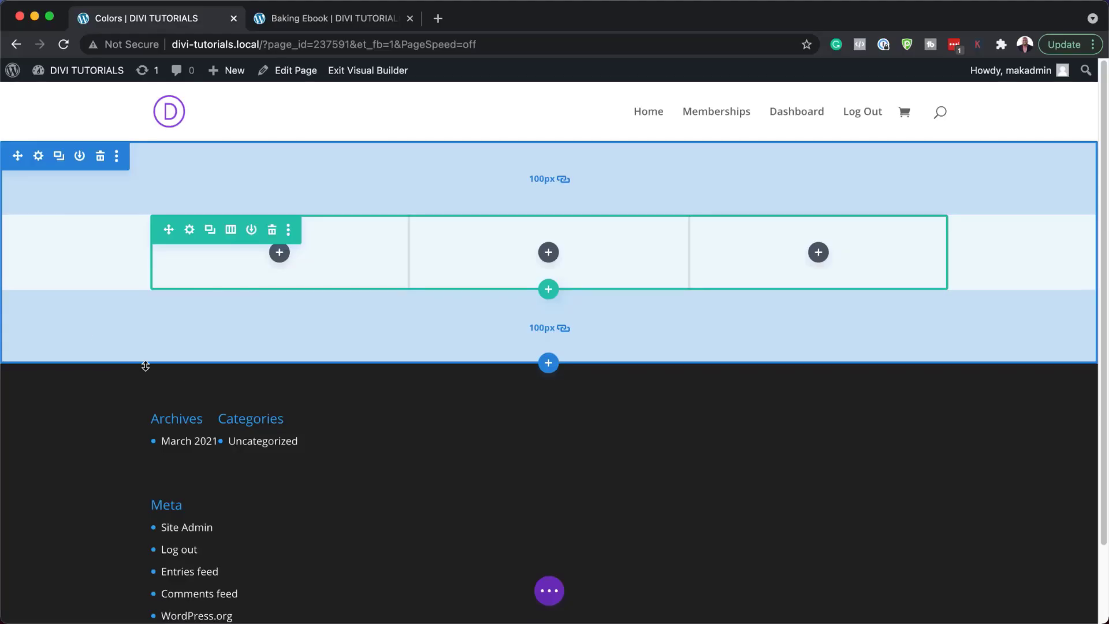
# - Insert a Blurb module into the first column of the empty three-column row on the Colors page
pyautogui.scroll(-1, 146, 366)
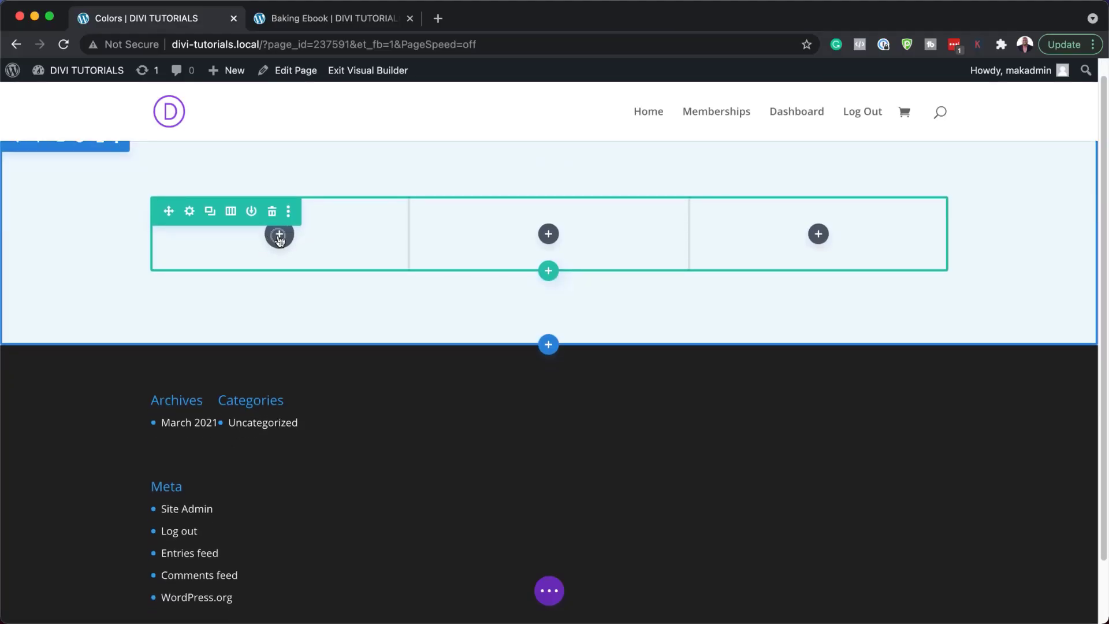
pyautogui.click(279, 235)
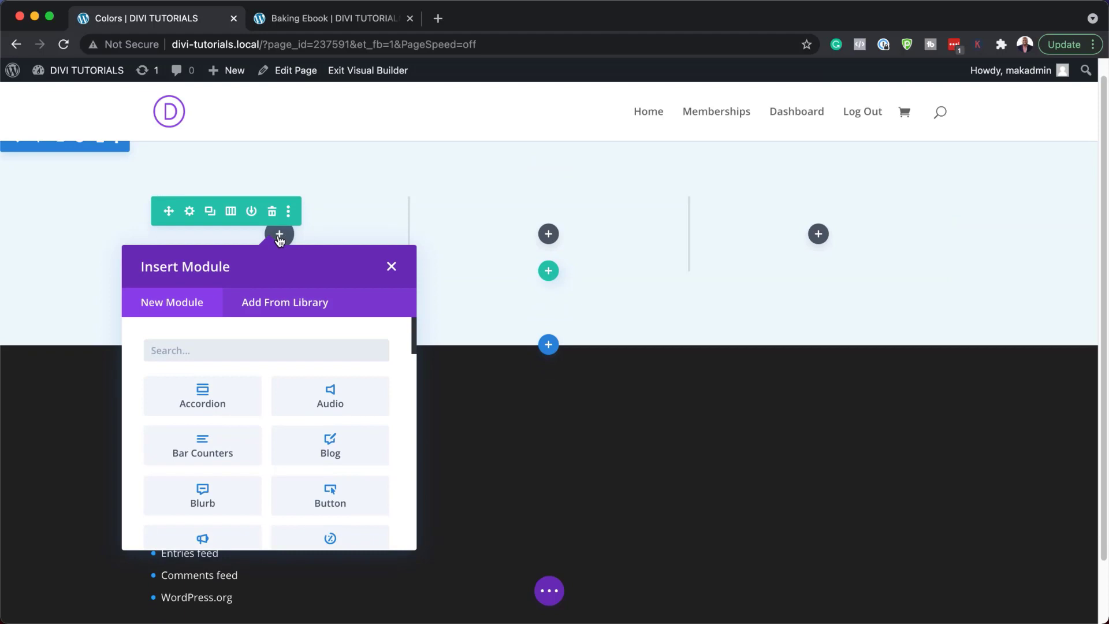
pyautogui.write('blu')
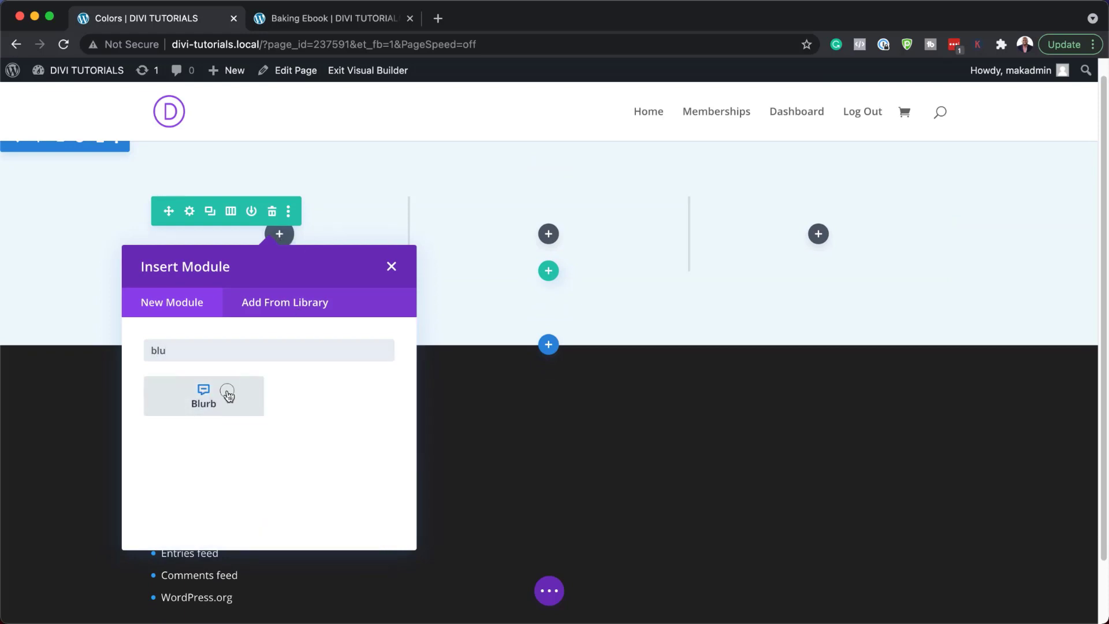
pyautogui.click(228, 391)
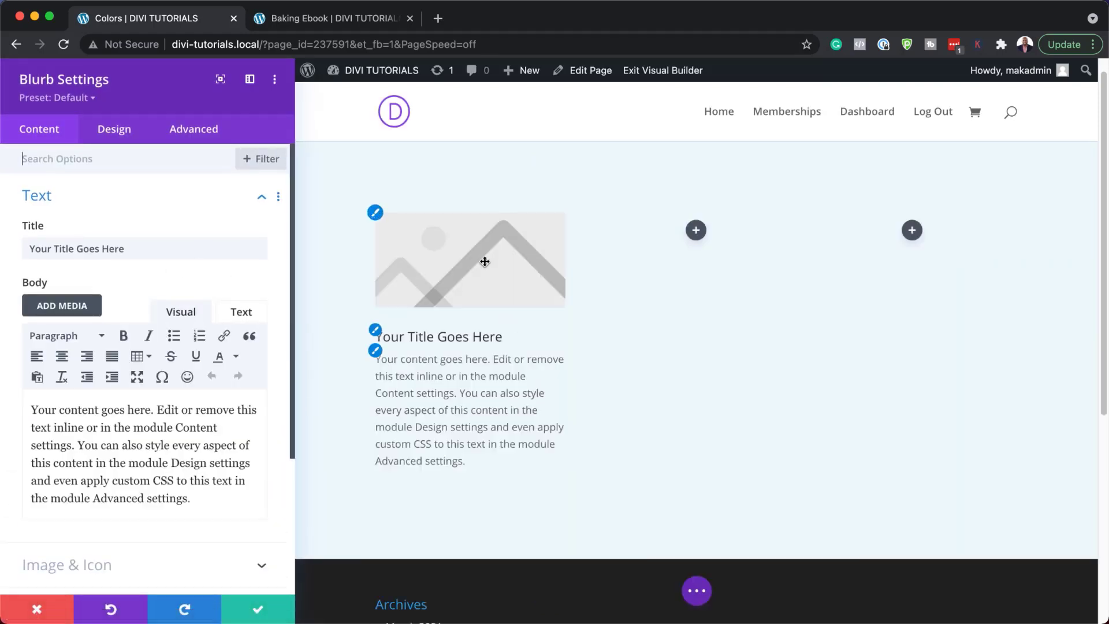
# - Set the blurb's background to the saved dark blue colour #02344f
pyautogui.scroll(-4, 160, 513)
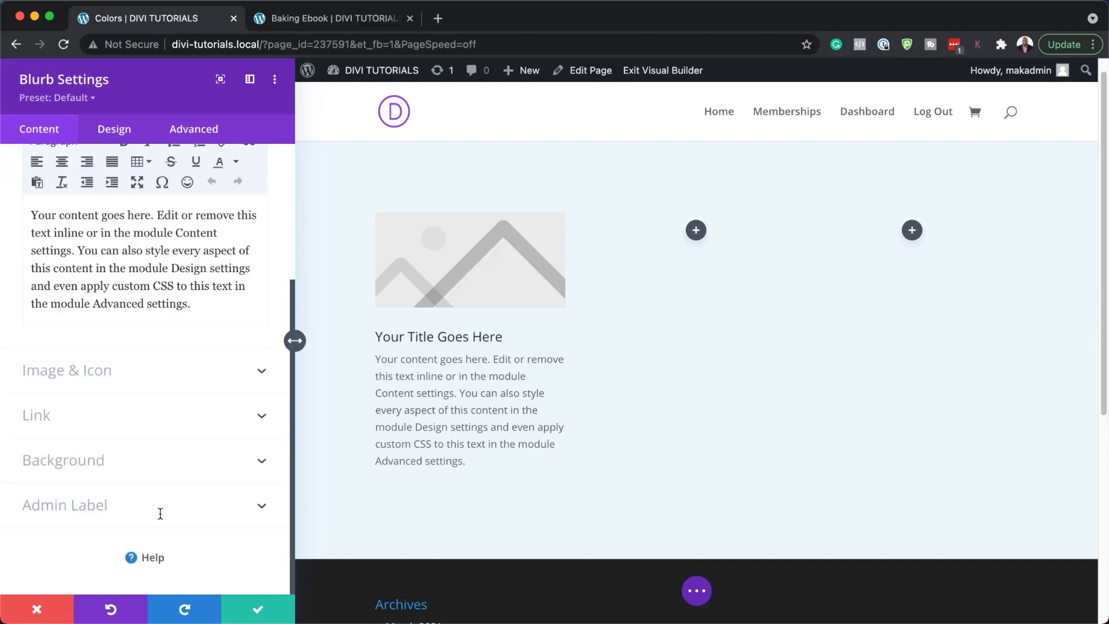
pyautogui.click(94, 462)
pyautogui.click(99, 422)
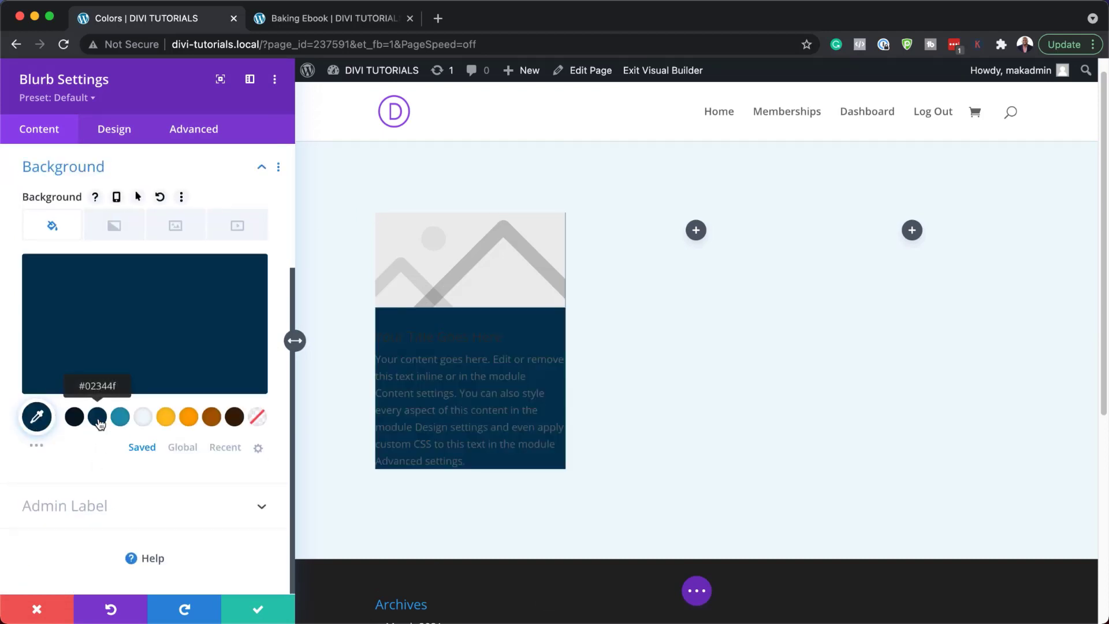
# - Set the blurb's text alignment to center in its design settings
pyautogui.scroll(3, 161, 411)
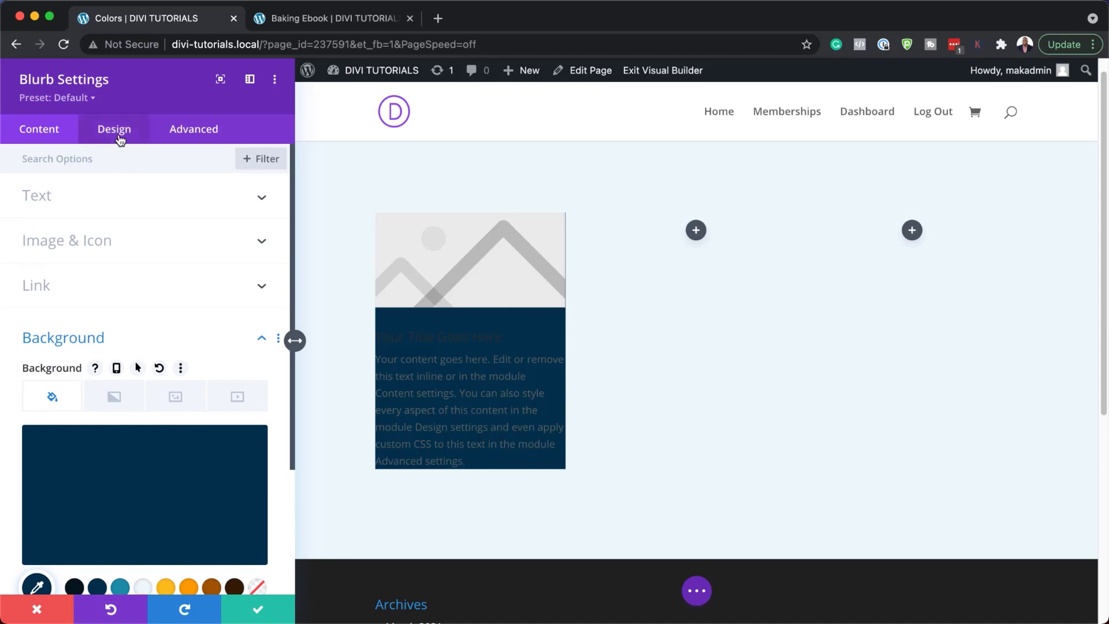
pyautogui.click(118, 133)
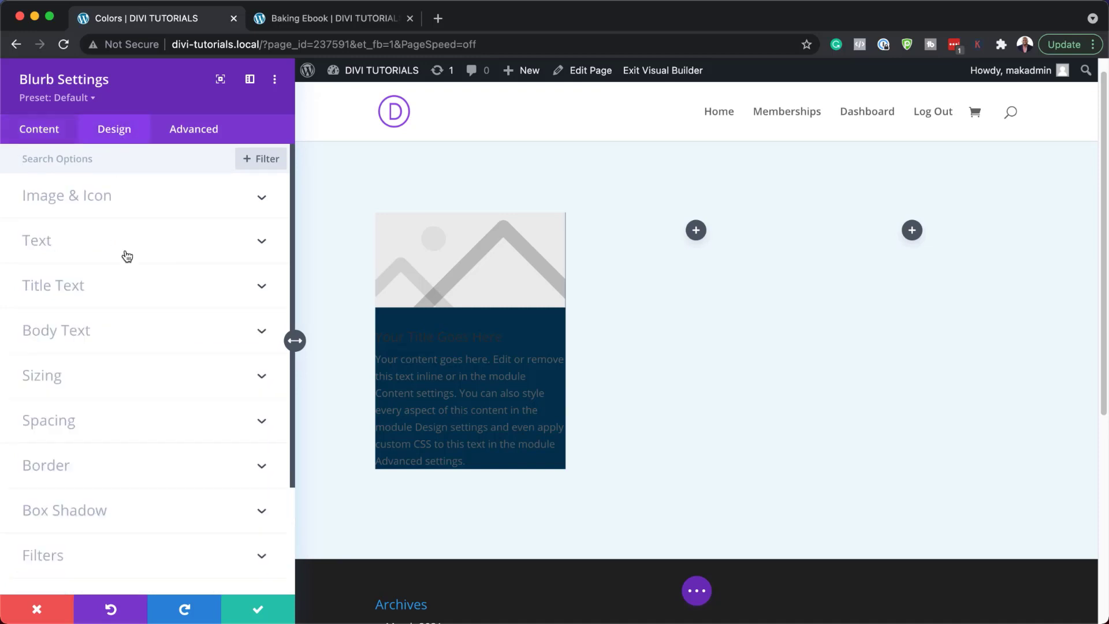
pyautogui.click(63, 254)
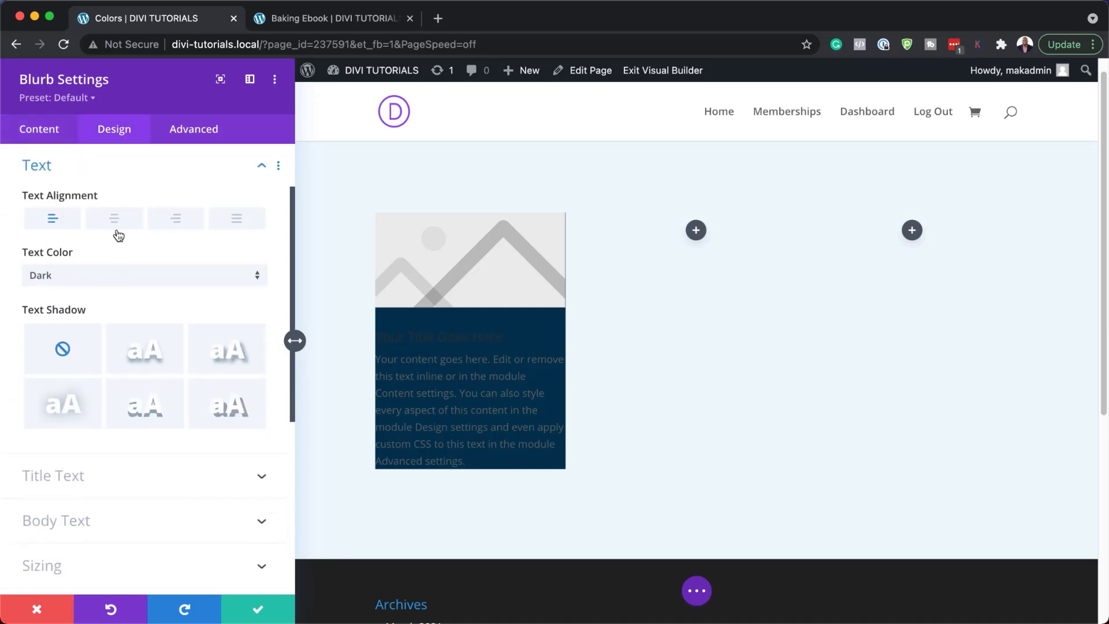
pyautogui.click(115, 220)
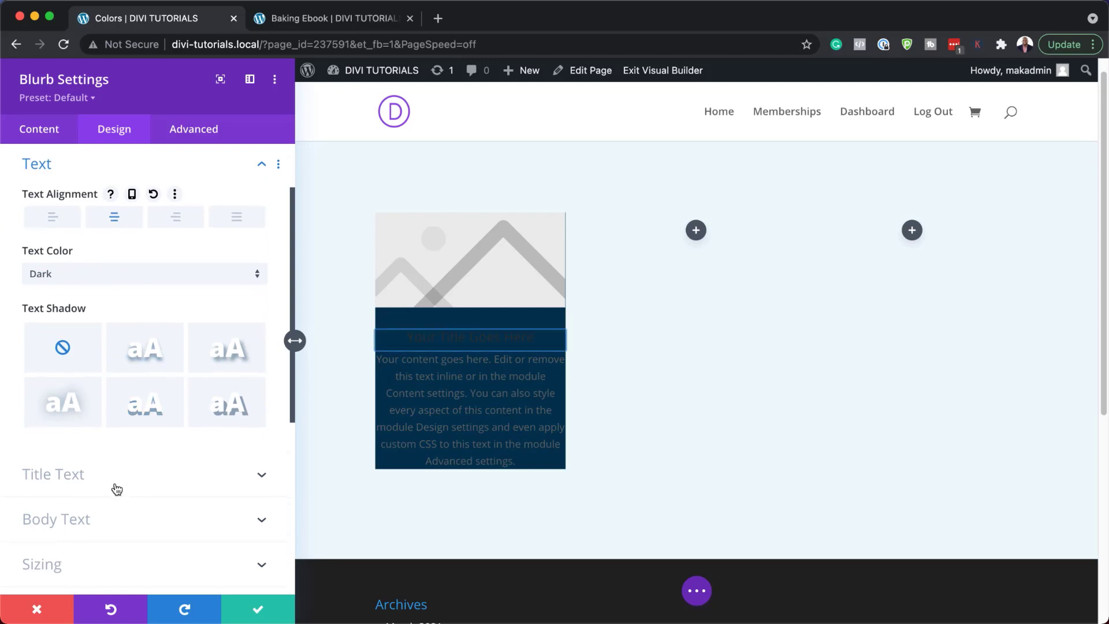
# - Set the blurb's title text and body text colours to the very pale blue from the saved palette
pyautogui.click(377, 332)
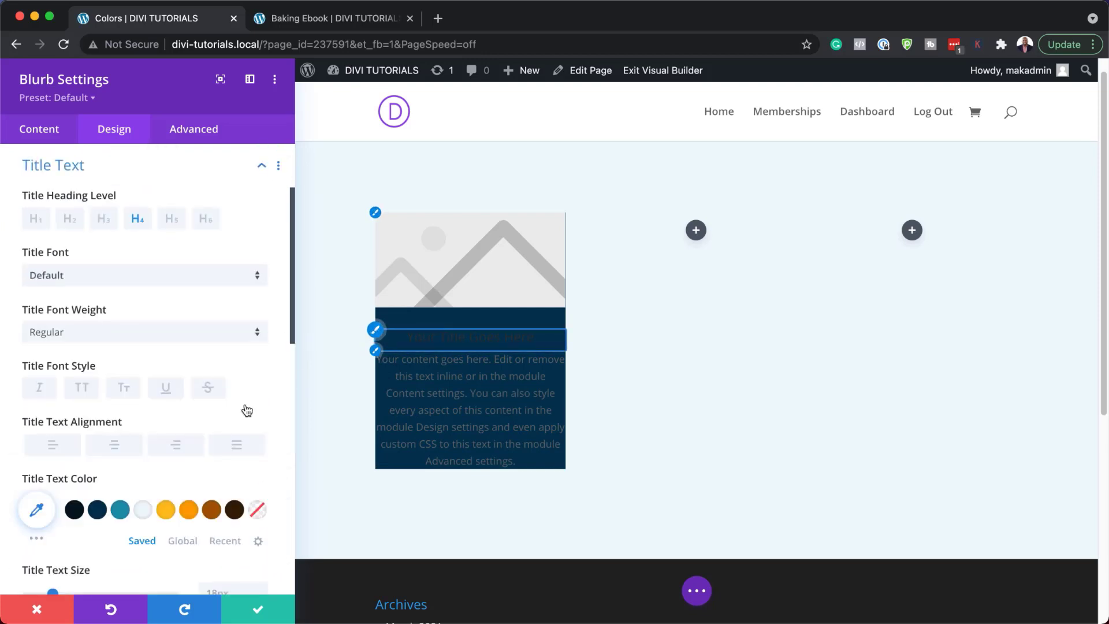
pyautogui.click(143, 510)
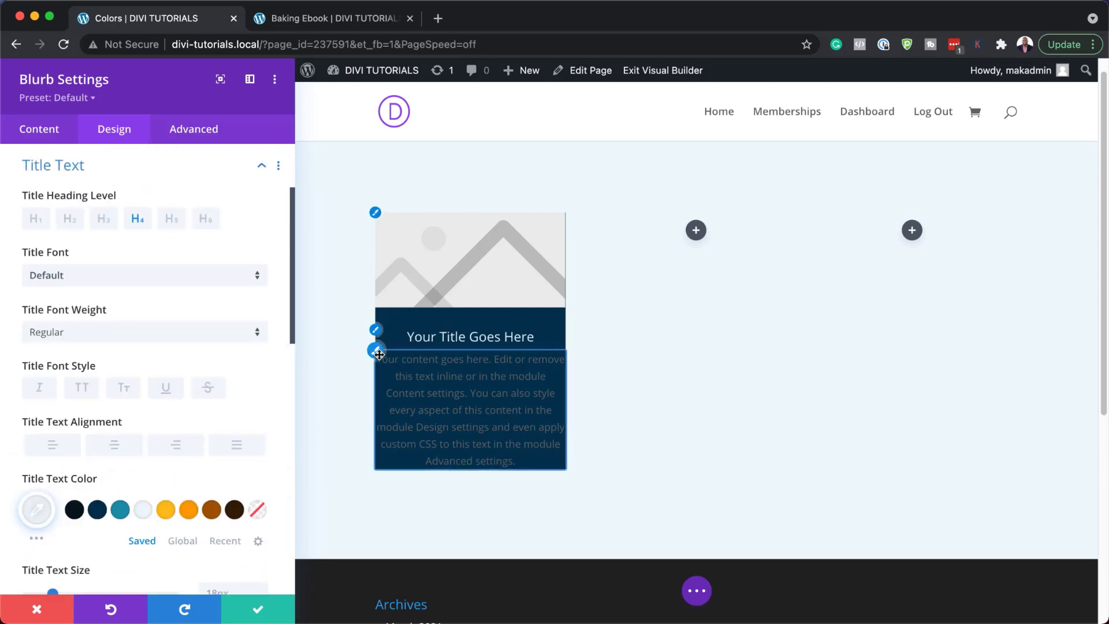
pyautogui.click(376, 350)
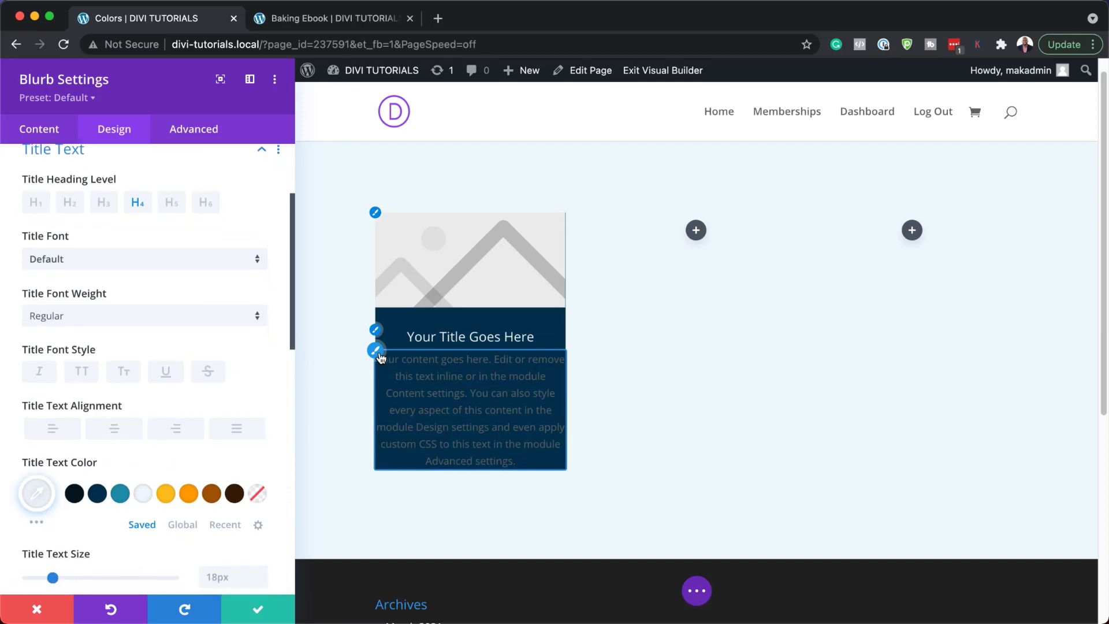
pyautogui.click(168, 499)
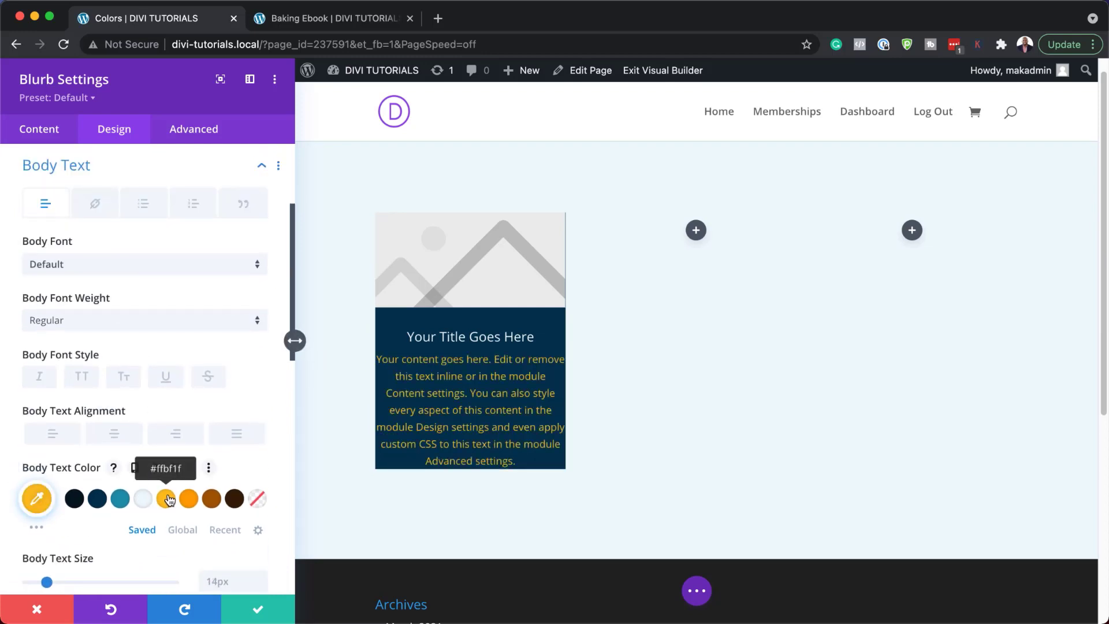
pyautogui.click(142, 498)
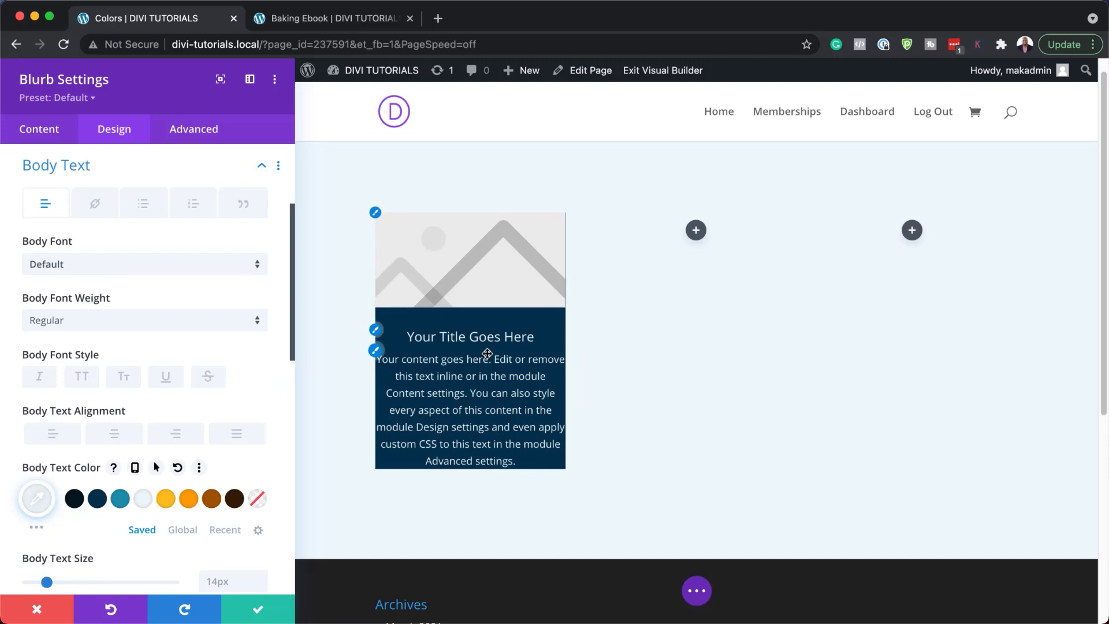
# - Set the blurb's padding to 3% on all sides, linking top with bottom and left with right
pyautogui.scroll(-1, 138, 530)
pyautogui.scroll(-10, 139, 528)
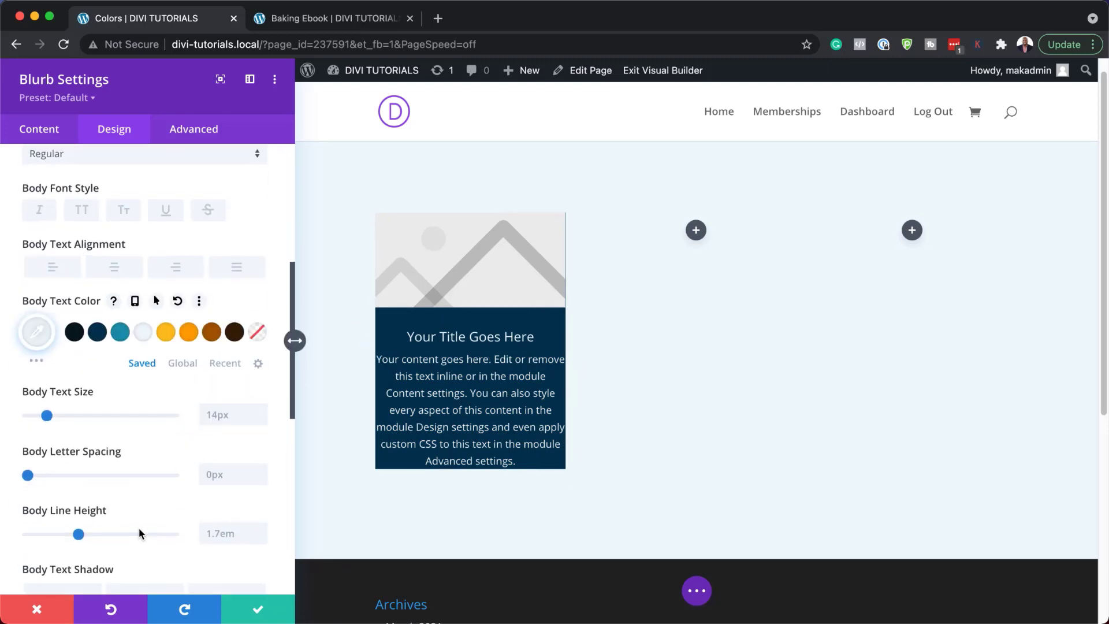
pyautogui.click(98, 455)
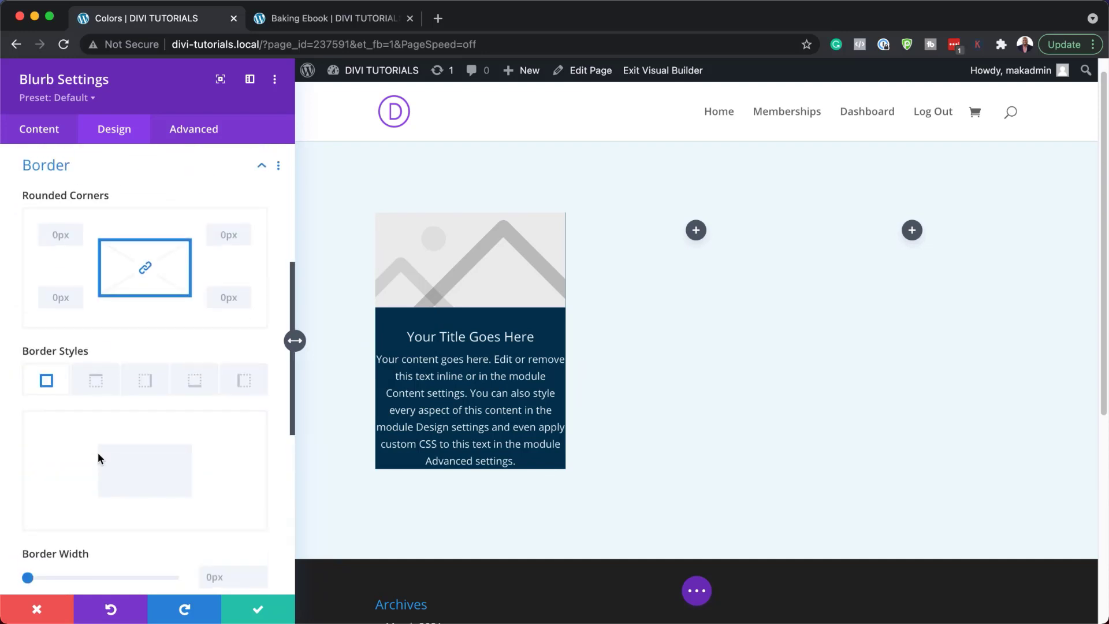
pyautogui.scroll(5, 161, 514)
pyautogui.click(90, 422)
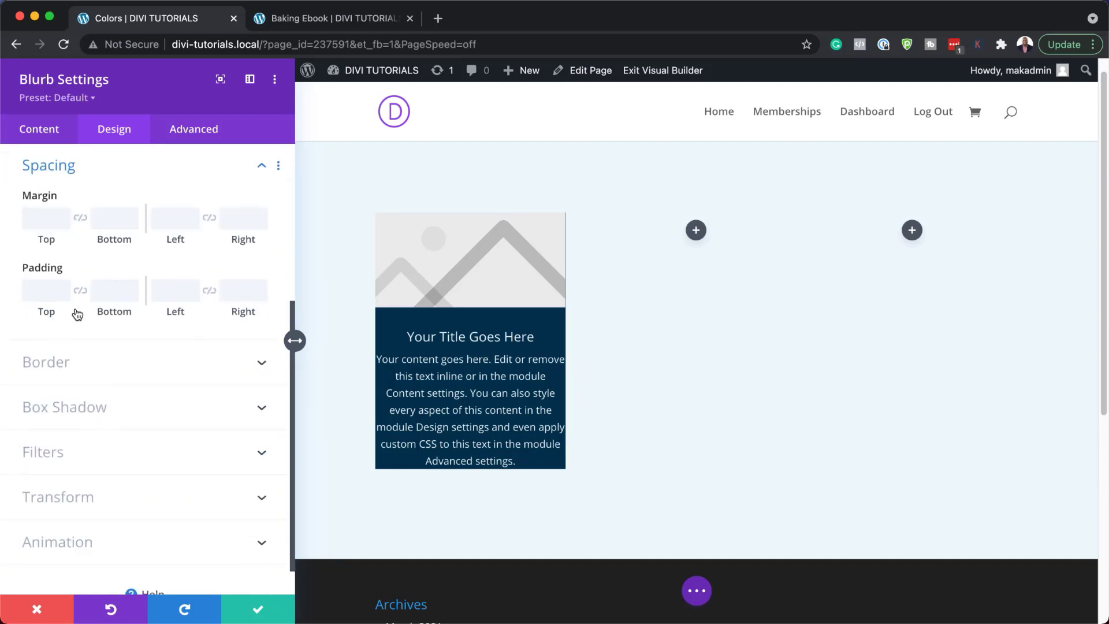
pyautogui.click(41, 289)
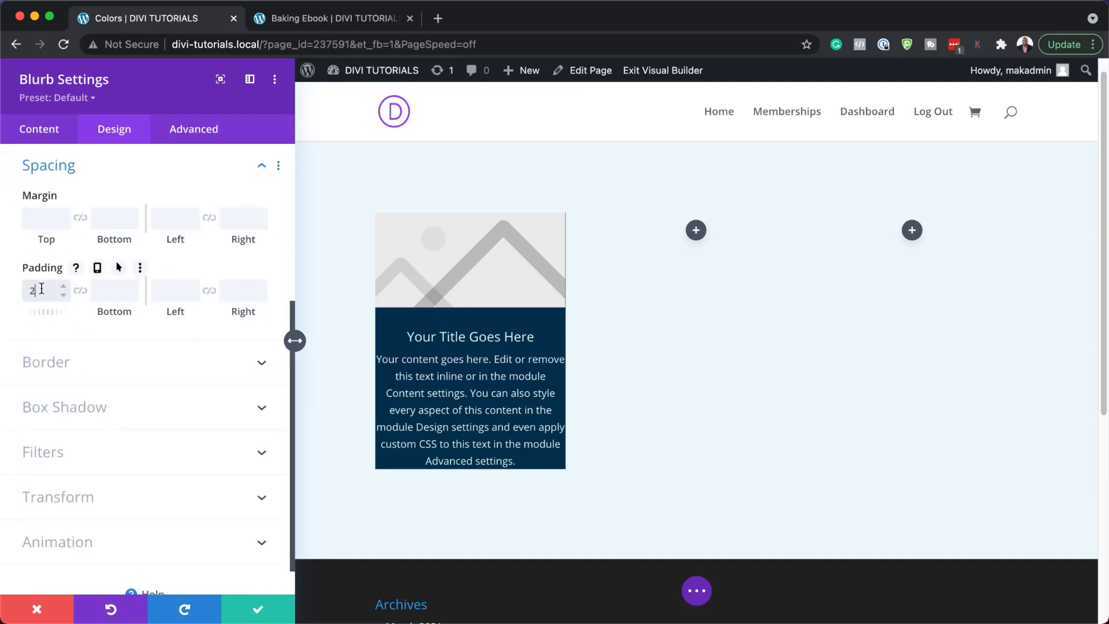
pyautogui.write('2px%')
pyautogui.press('Up')
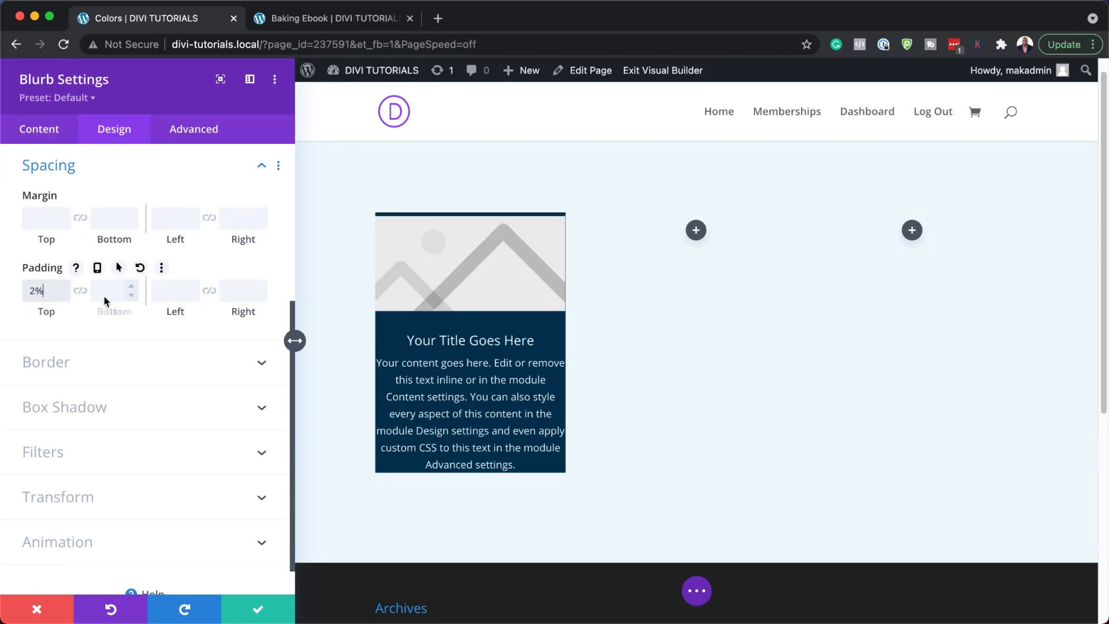
pyautogui.click(80, 290)
pyautogui.click(179, 290)
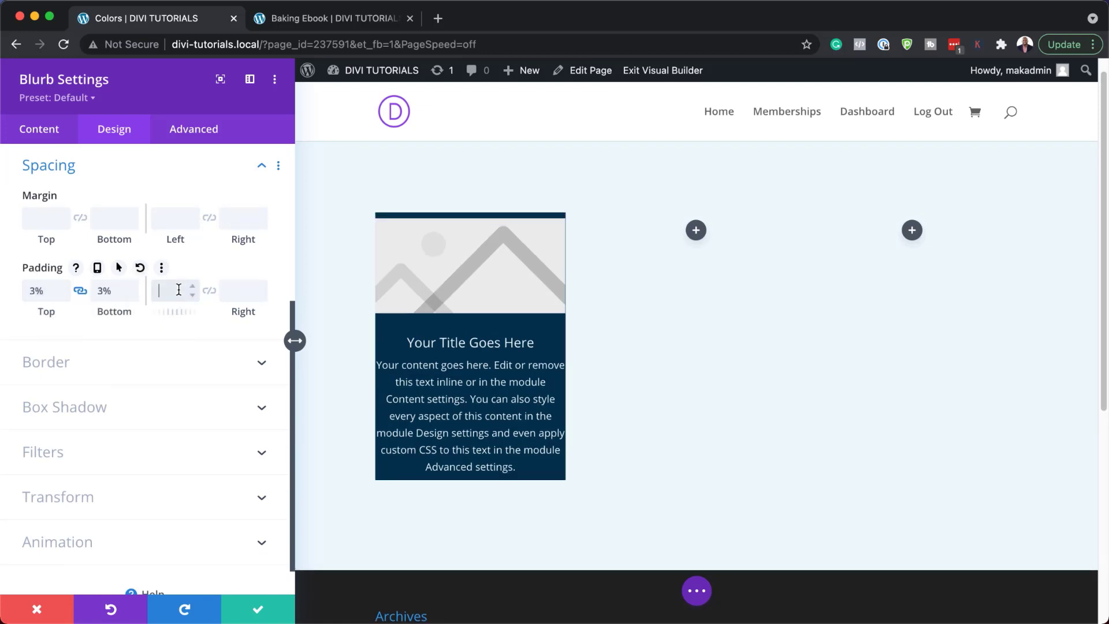
pyautogui.write('3%')
pyautogui.click(209, 291)
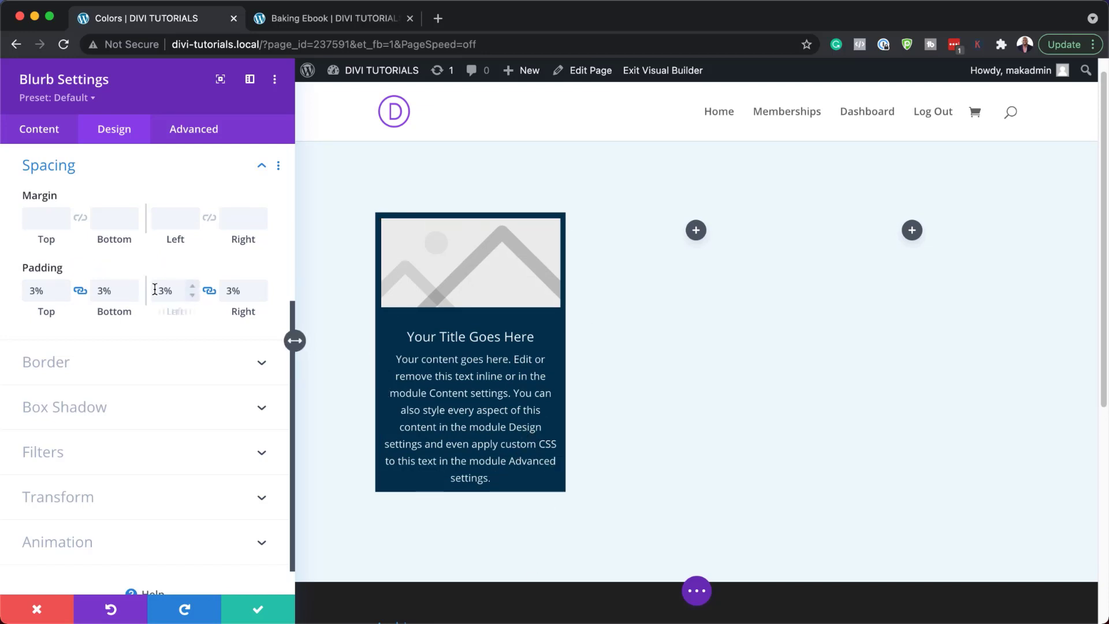
# - Increase the blurb's padding to 5% on all four sides
pyautogui.click(132, 291)
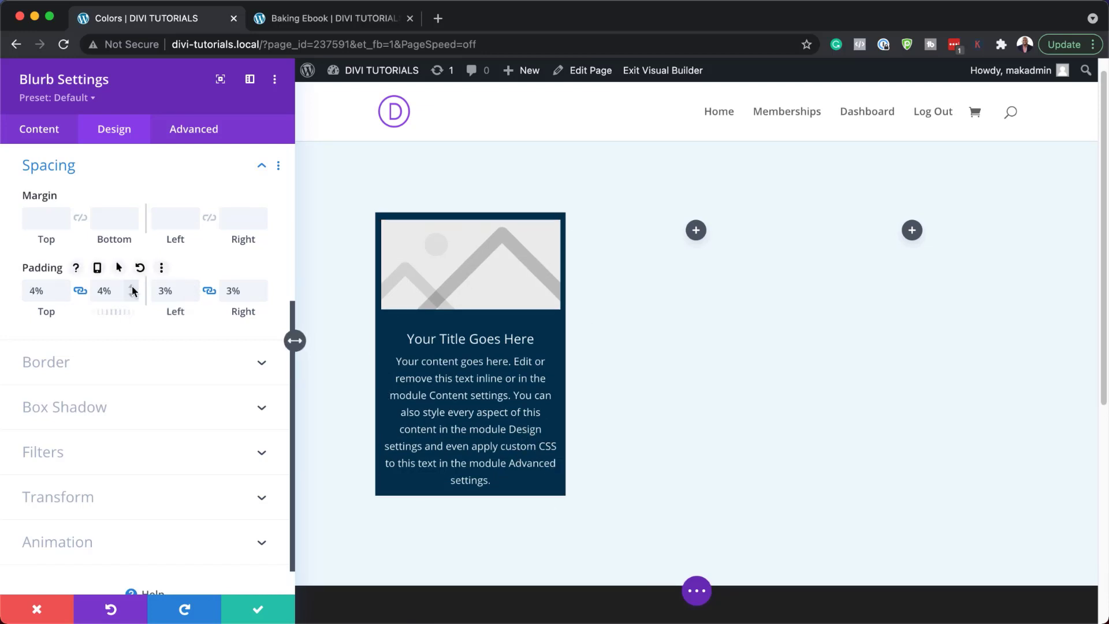
pyautogui.click(132, 288)
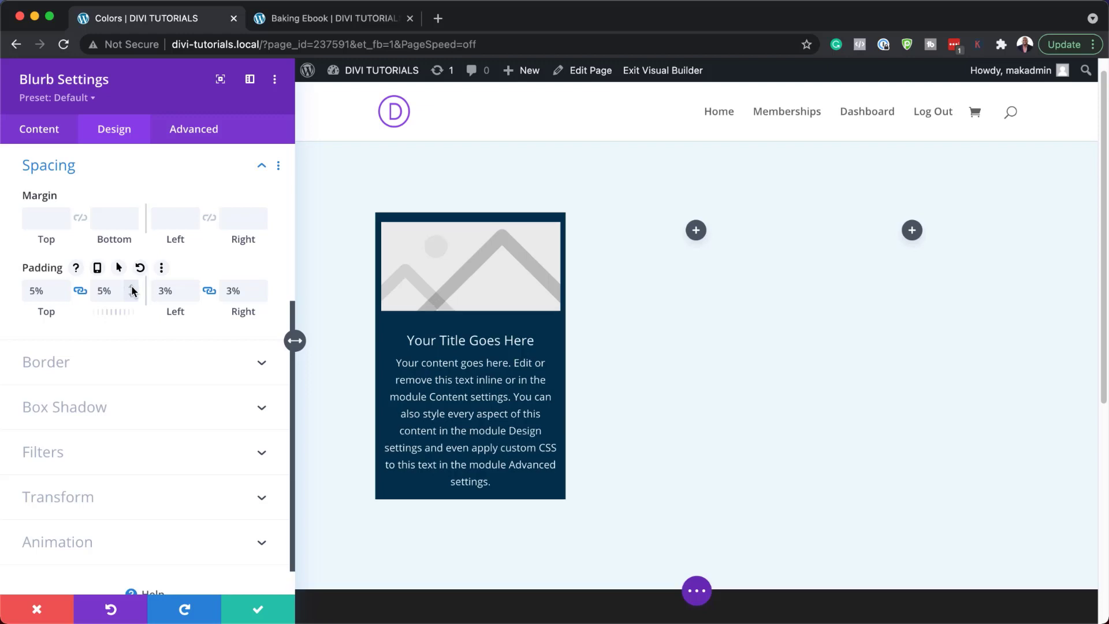
pyautogui.click(192, 286)
pyautogui.click(193, 286)
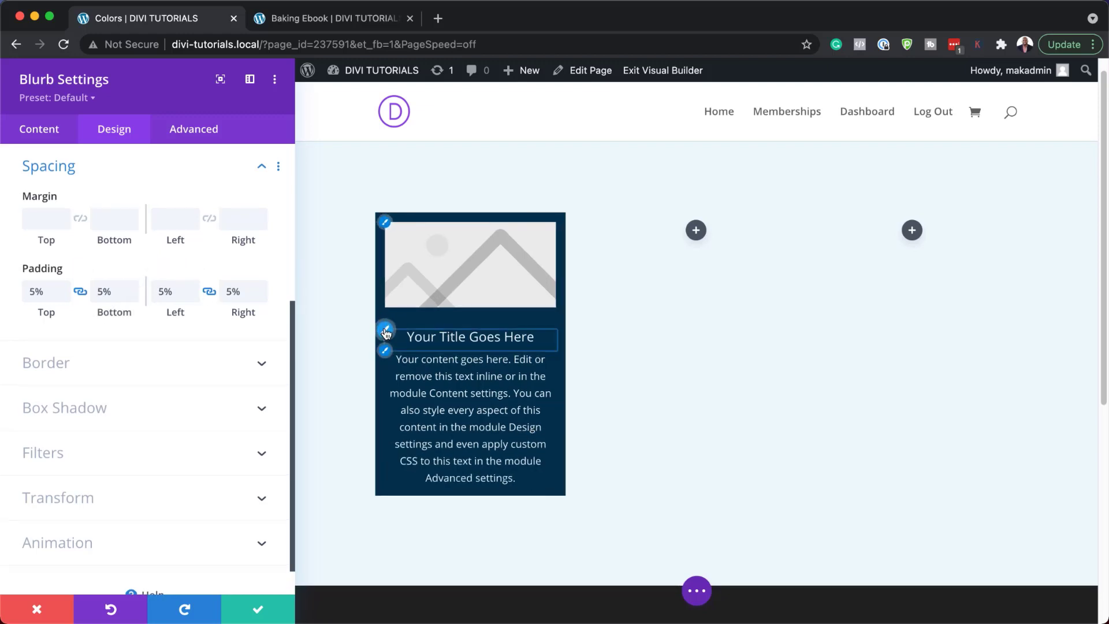
# - Set the blurb's title font to Poppins with a Bold weight
pyautogui.click(385, 331)
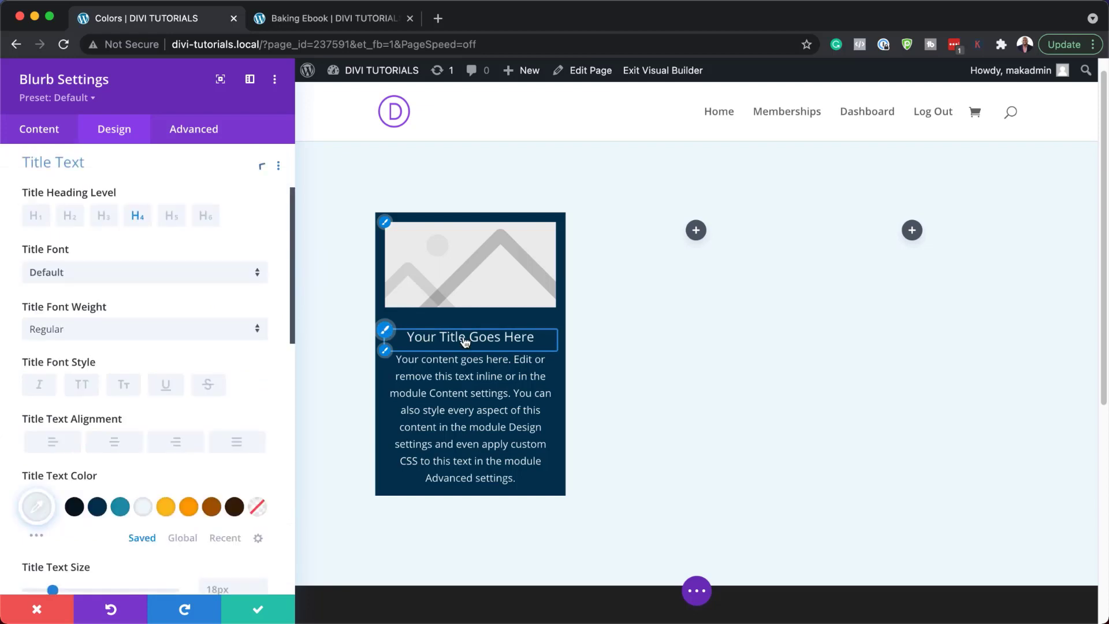
pyautogui.click(99, 281)
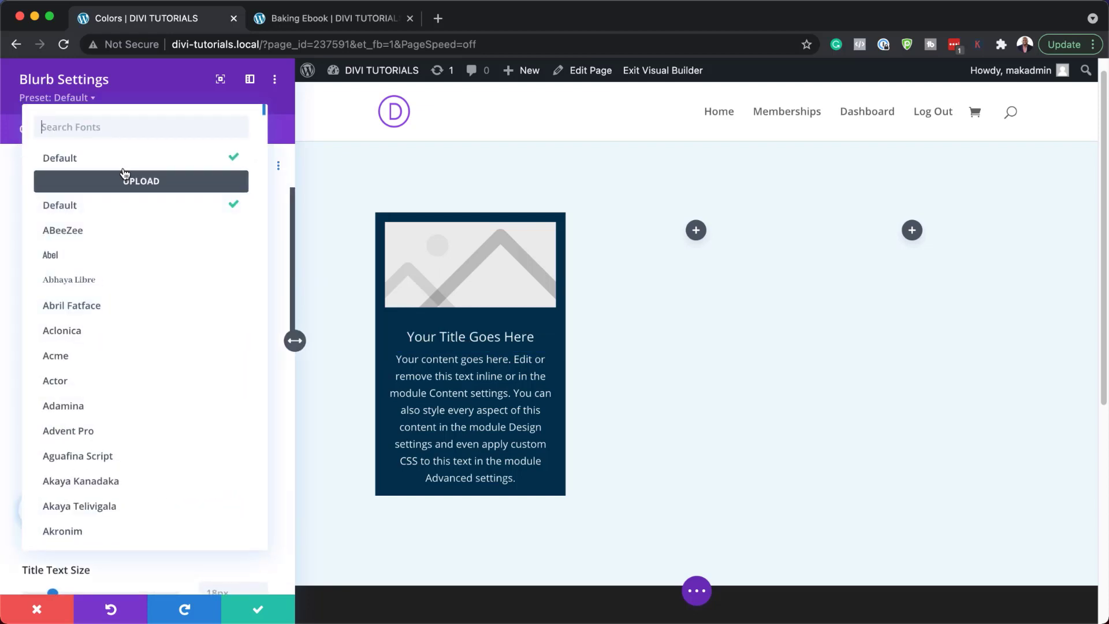
pyautogui.write('poppi')
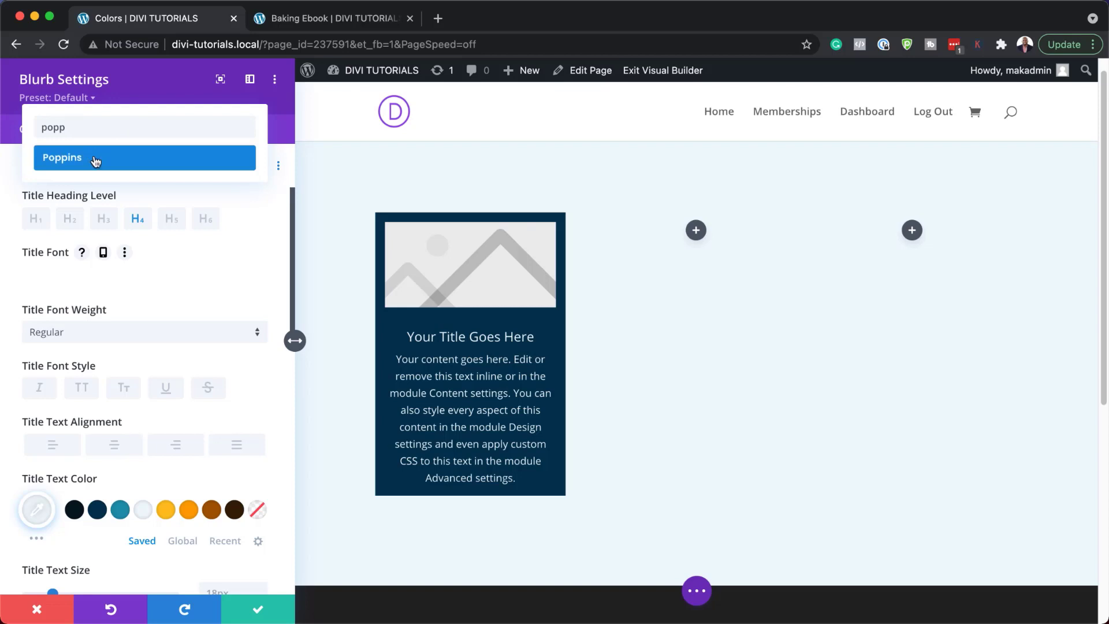
pyautogui.click(95, 159)
pyautogui.click(84, 339)
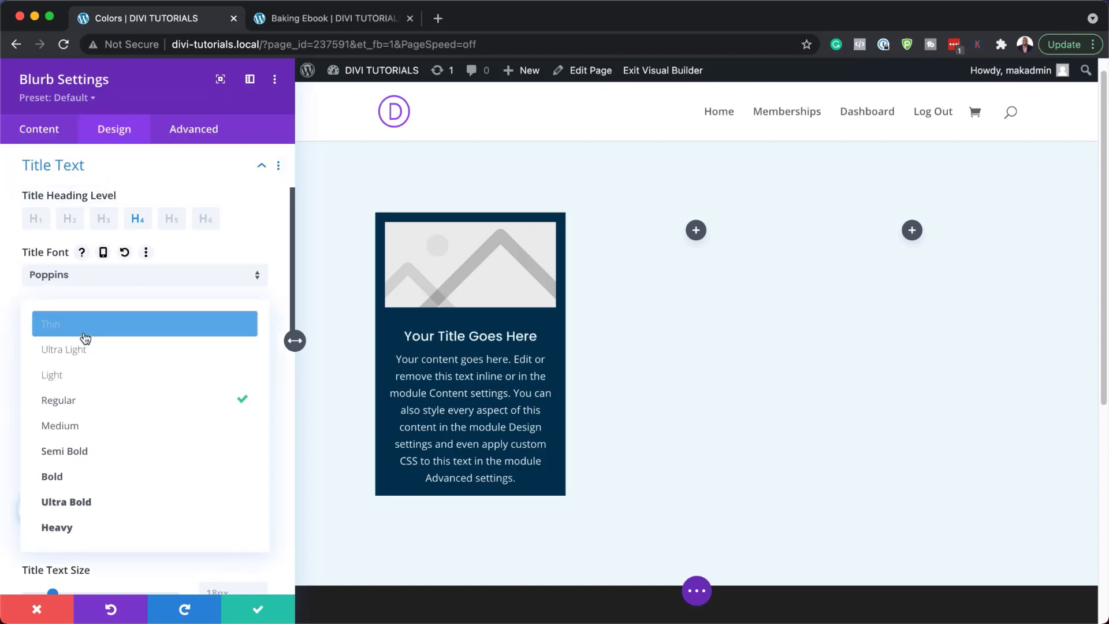
pyautogui.click(119, 489)
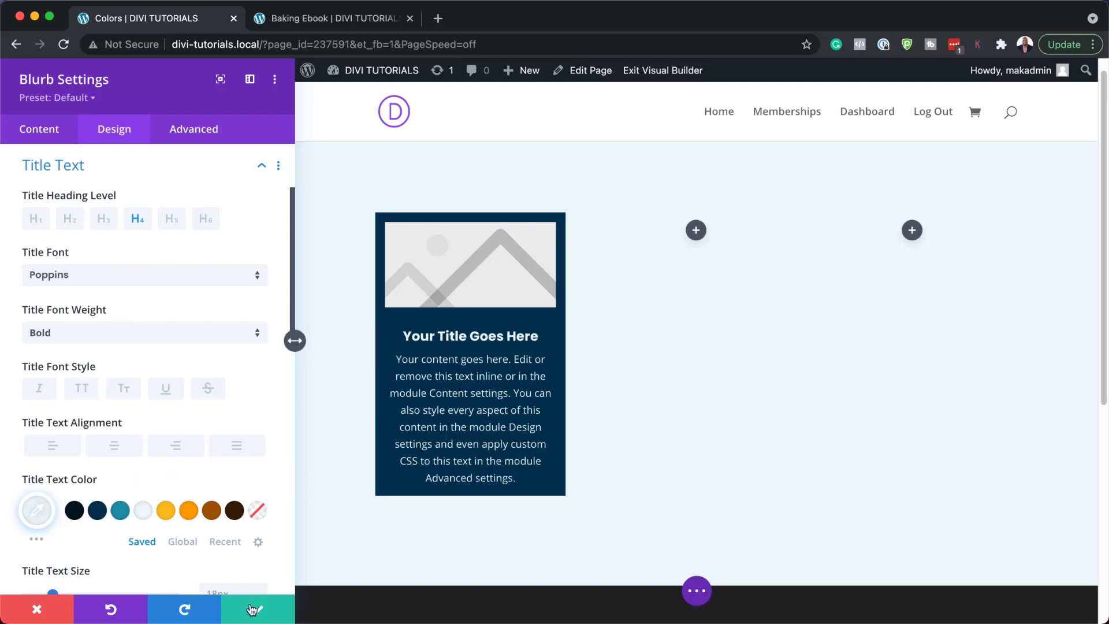
# - Switch the blurb from an image to an icon and choose the traffic cone icon
pyautogui.click(47, 131)
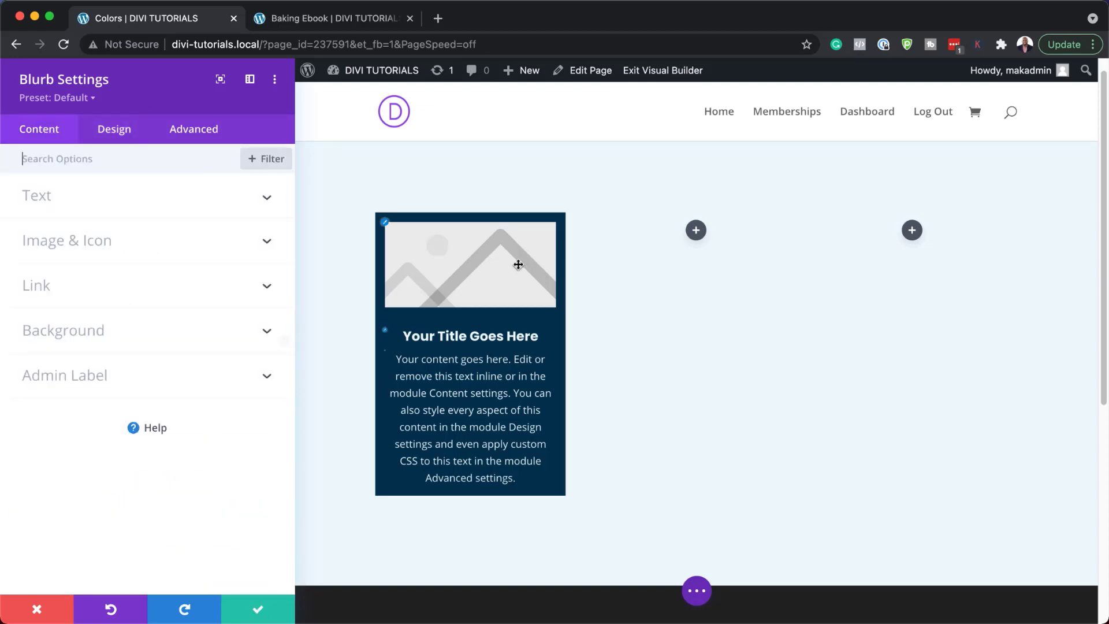
pyautogui.click(71, 249)
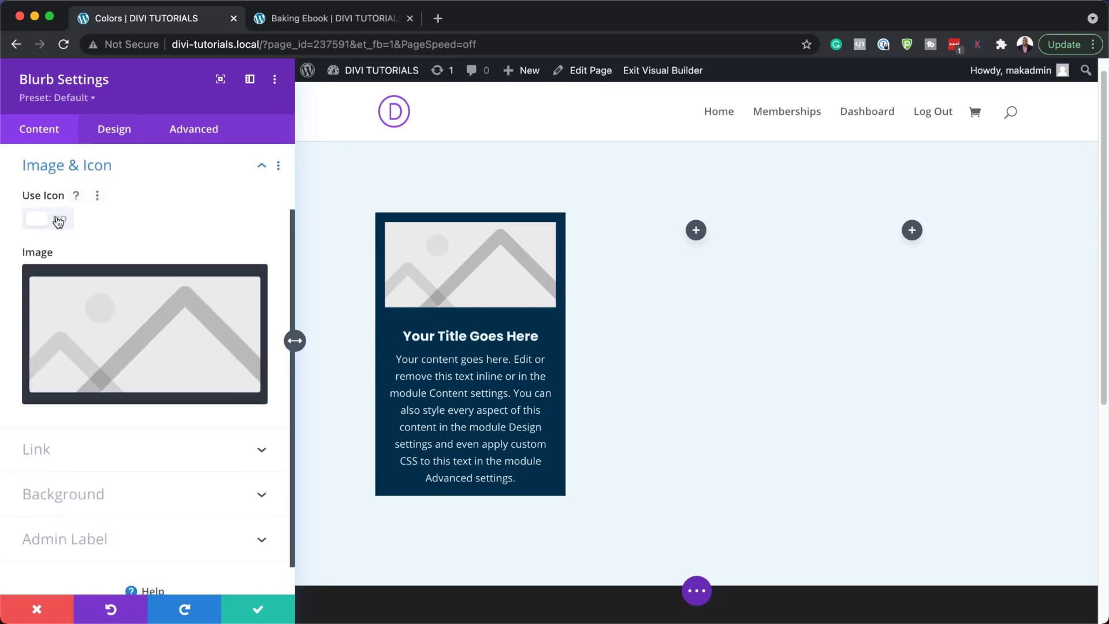
pyautogui.click(59, 222)
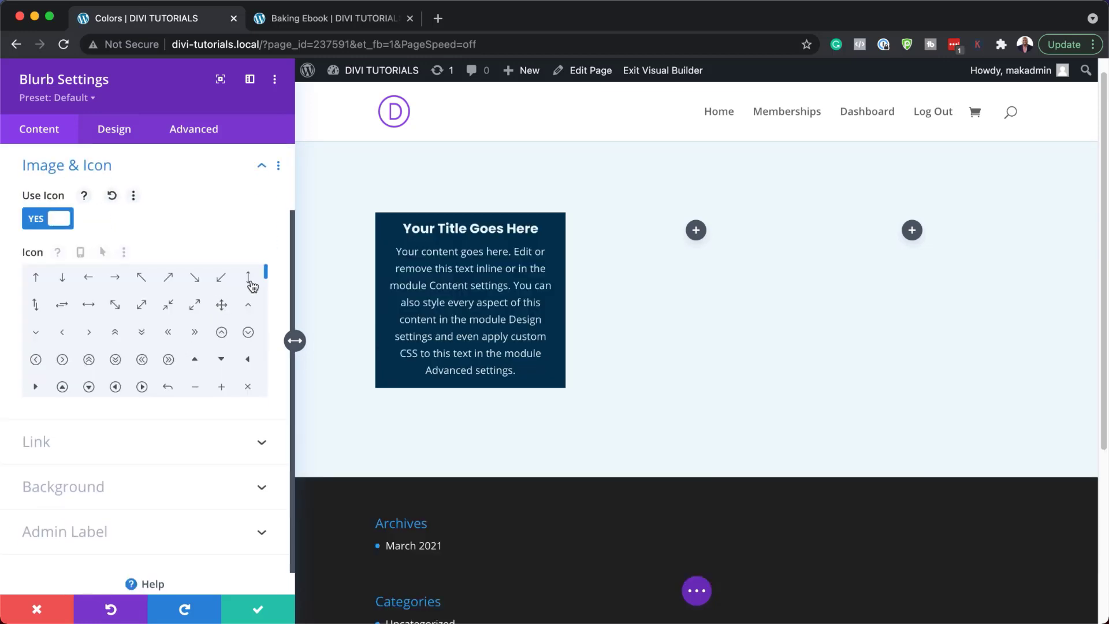
pyautogui.moveTo(266, 273); pyautogui.dragTo(267, 306)
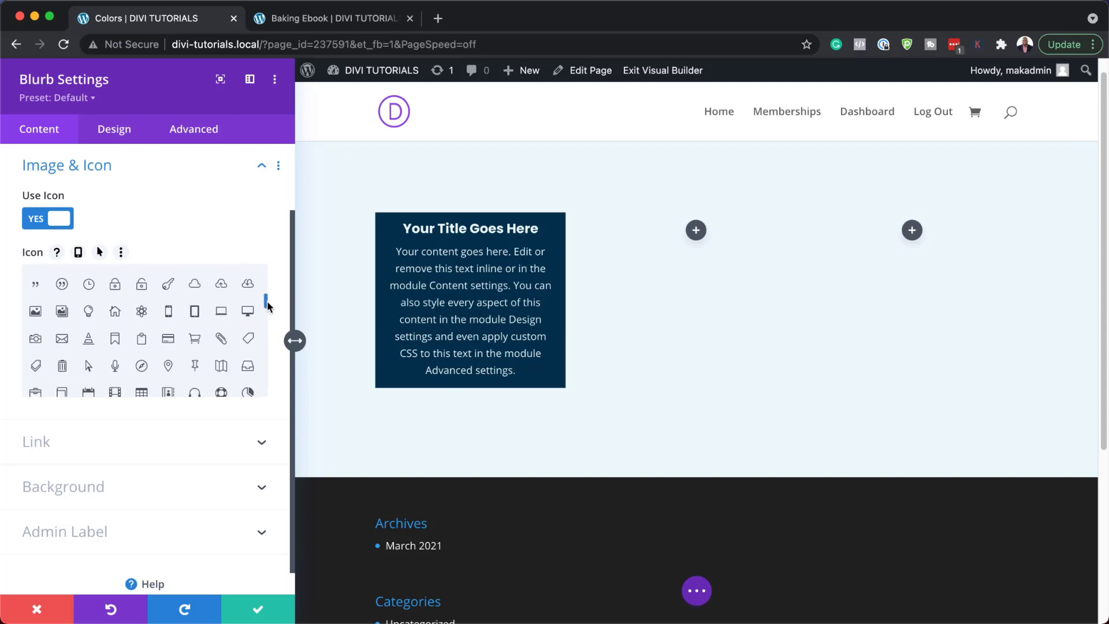
pyautogui.click(88, 341)
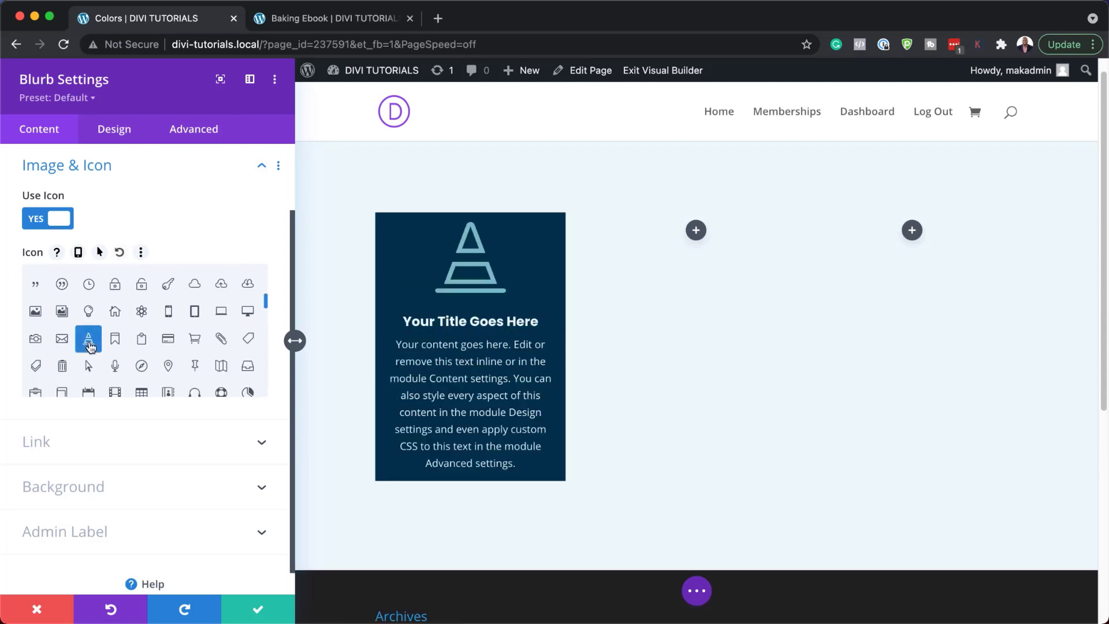
# - Set the blurb's icon colour to the yellow from the saved palette in its design settings
pyautogui.click(115, 130)
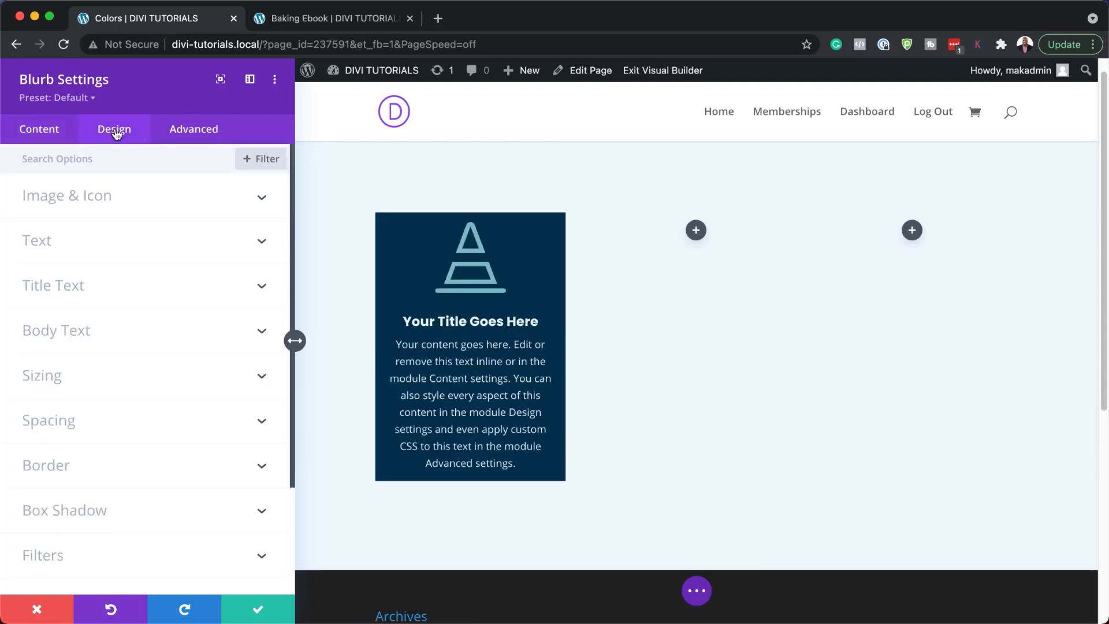
pyautogui.click(103, 199)
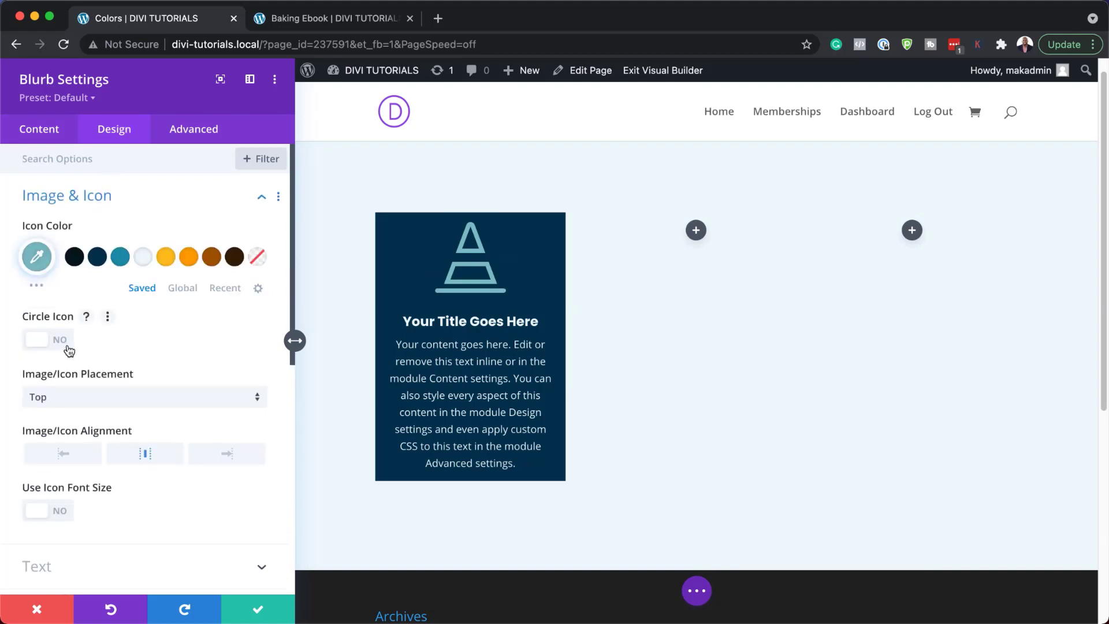
pyautogui.click(166, 257)
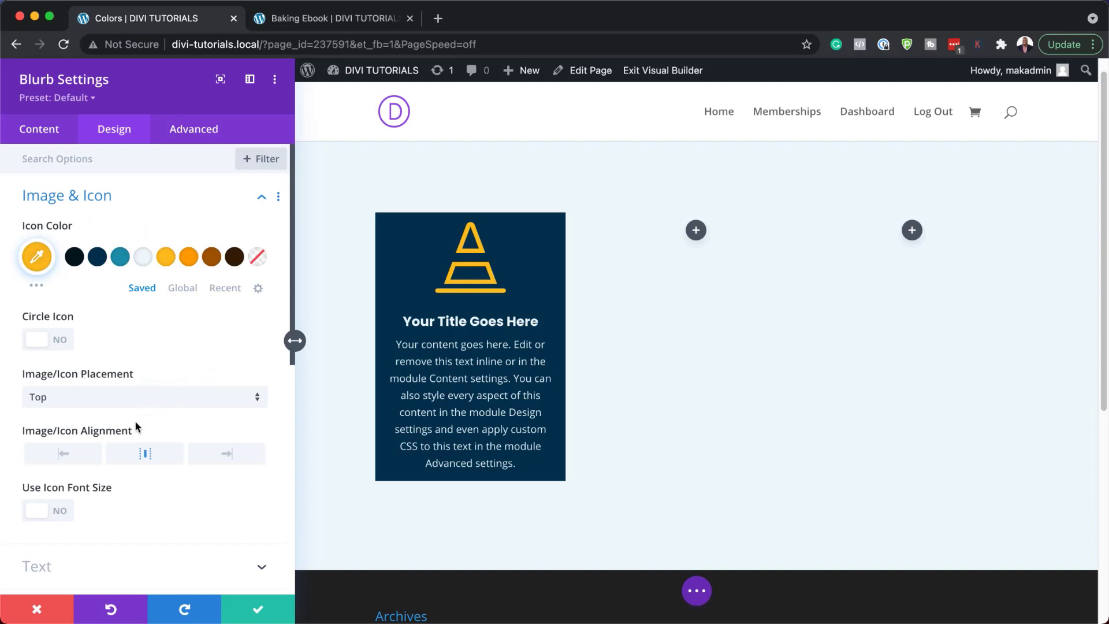
# - Enable the custom icon font size for the blurb and reduce it to 50px
pyautogui.scroll(-1, 135, 425)
pyautogui.scroll(-2, 135, 426)
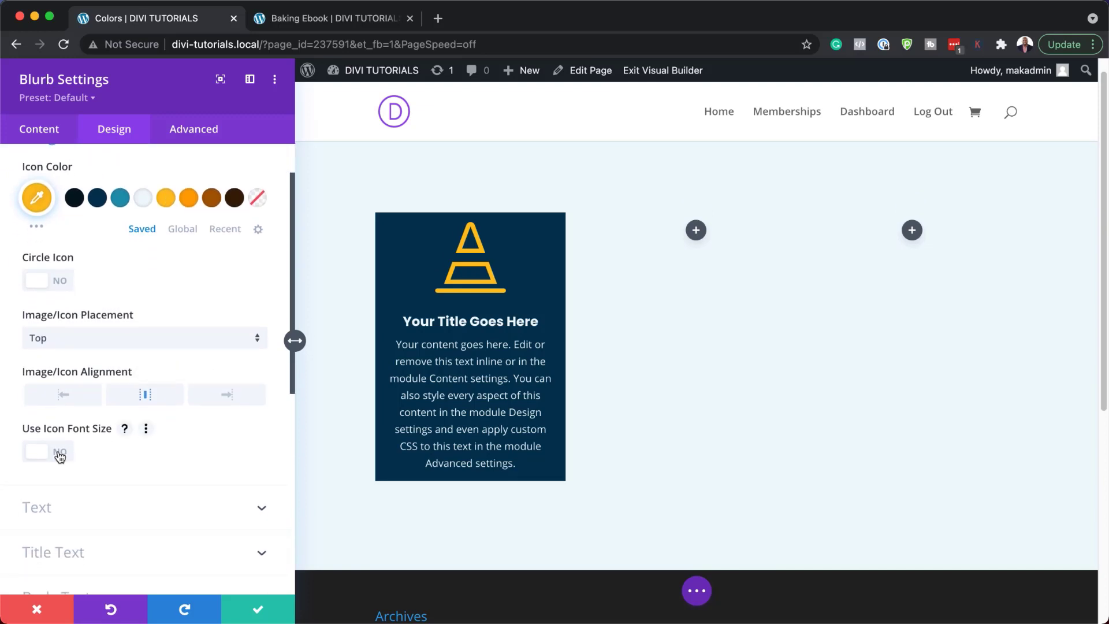
pyautogui.click(59, 456)
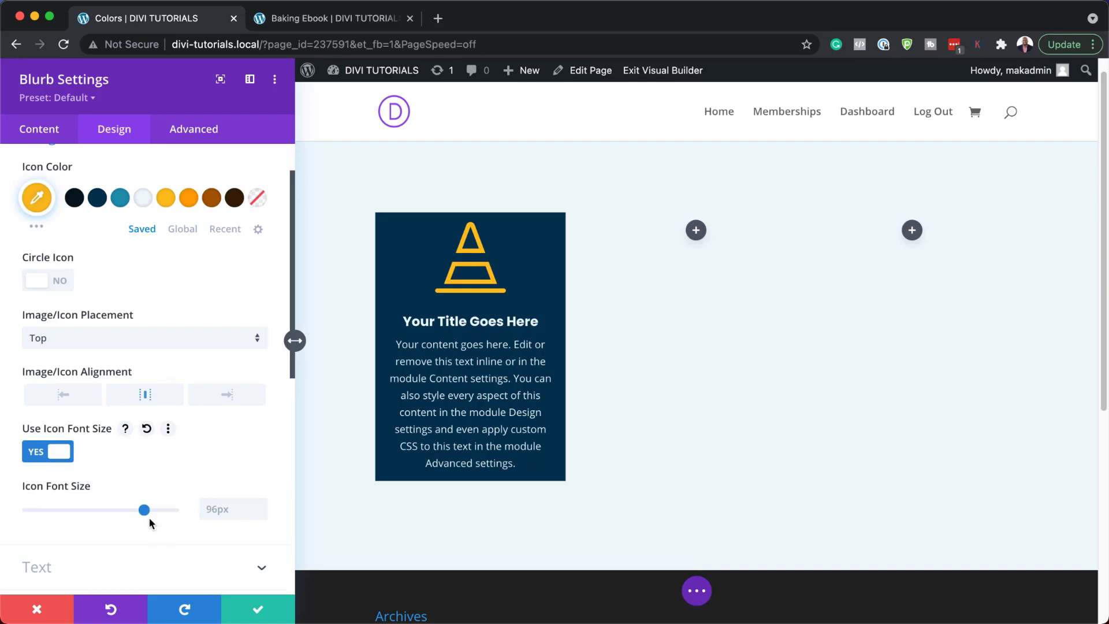
pyautogui.moveTo(144, 510); pyautogui.dragTo(87, 510)
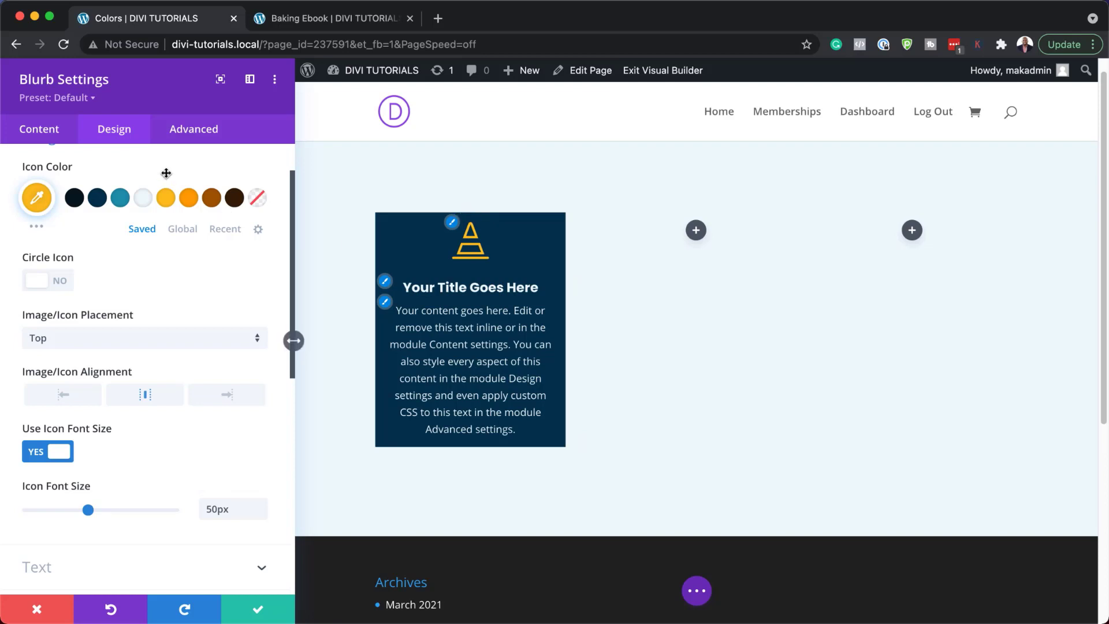
# - Increase the blurb's top and bottom padding to 22% and save the module settings
pyautogui.scroll(-5, 201, 428)
pyautogui.click(91, 431)
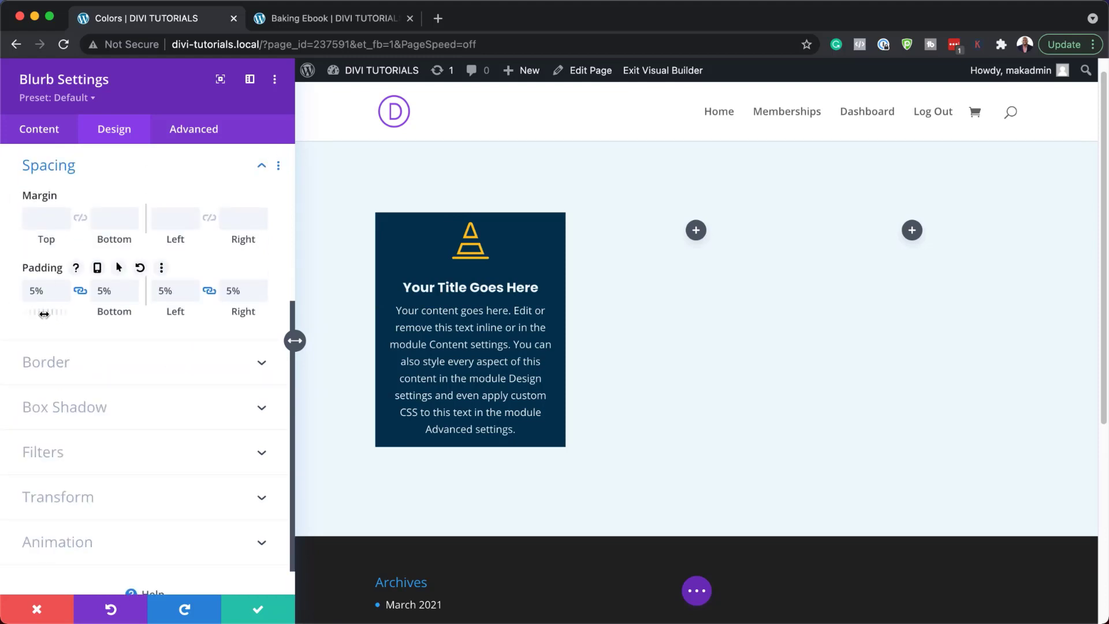
pyautogui.moveTo(49, 313); pyautogui.dragTo(61, 312)
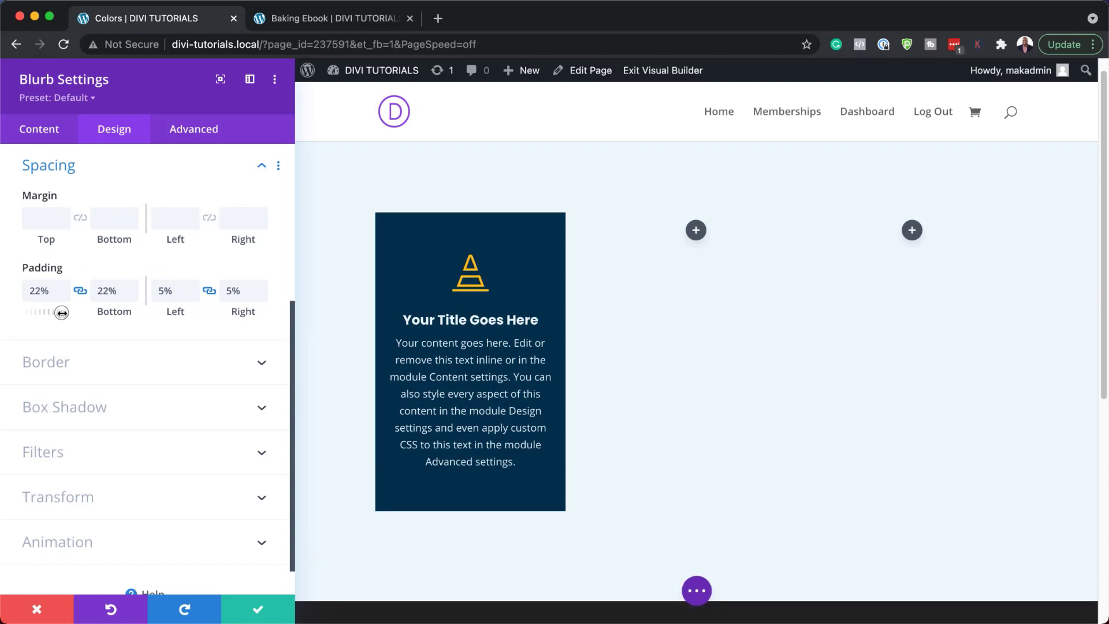
pyautogui.click(258, 612)
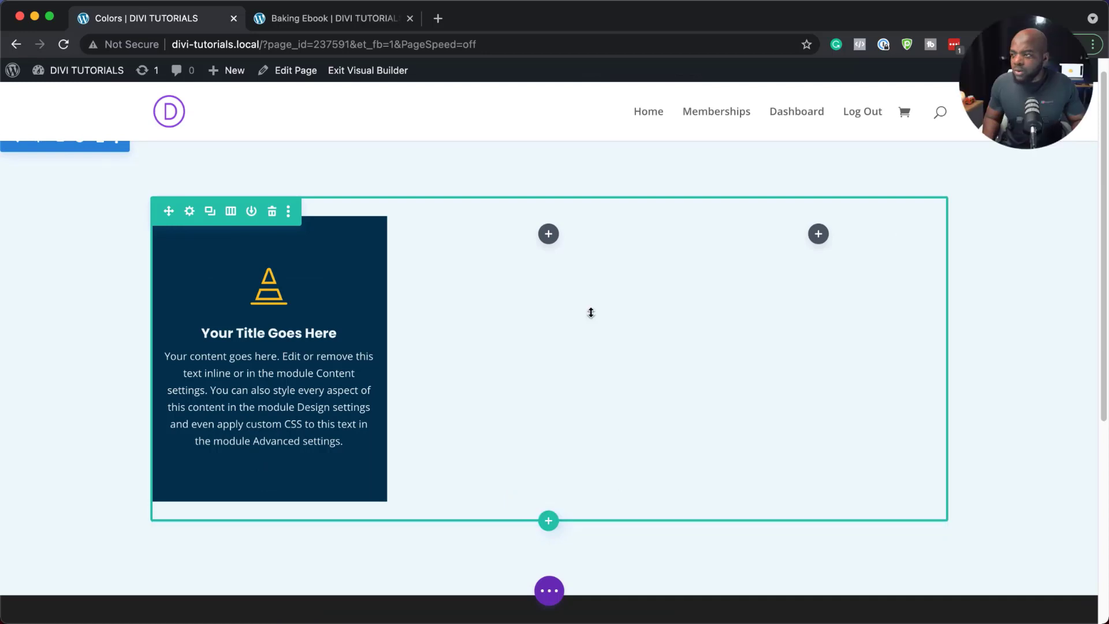
pyautogui.click(550, 238)
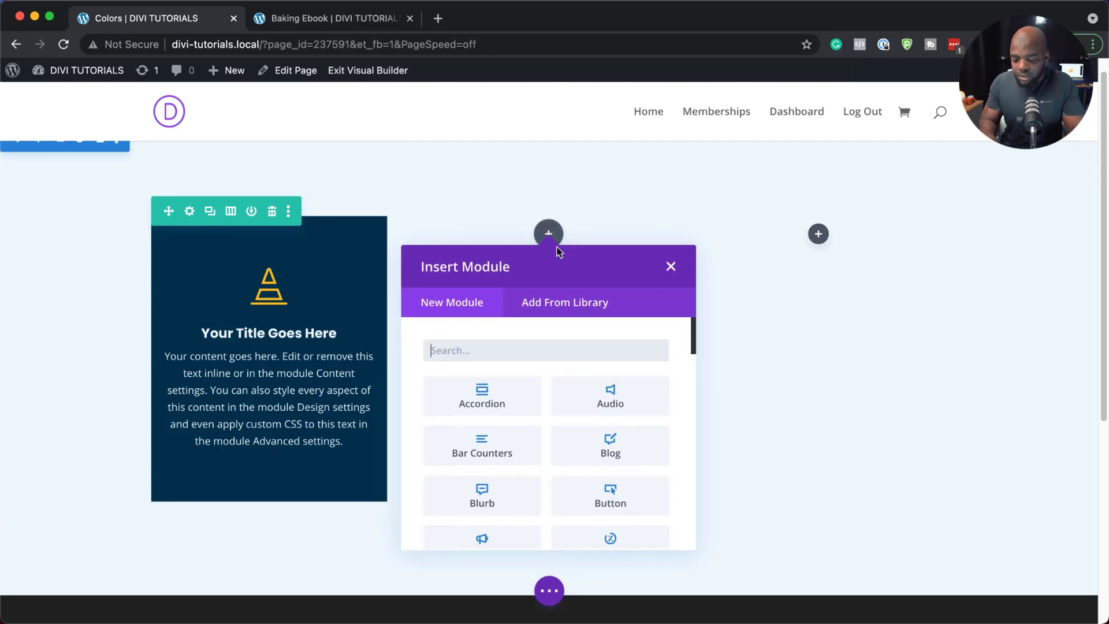
pyautogui.write('blur')
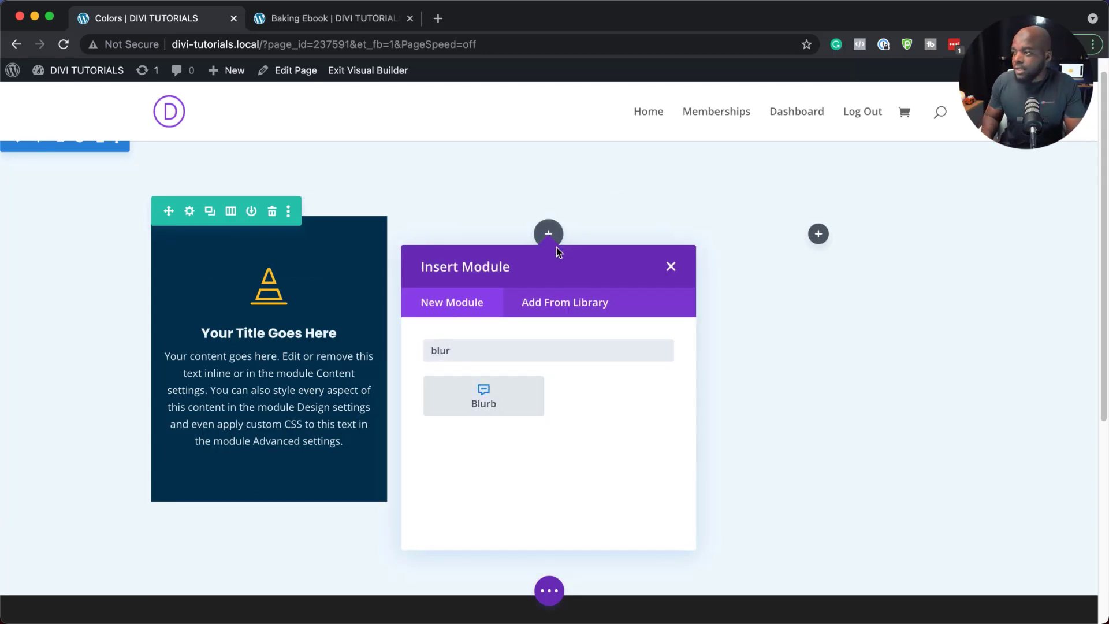
pyautogui.click(519, 393)
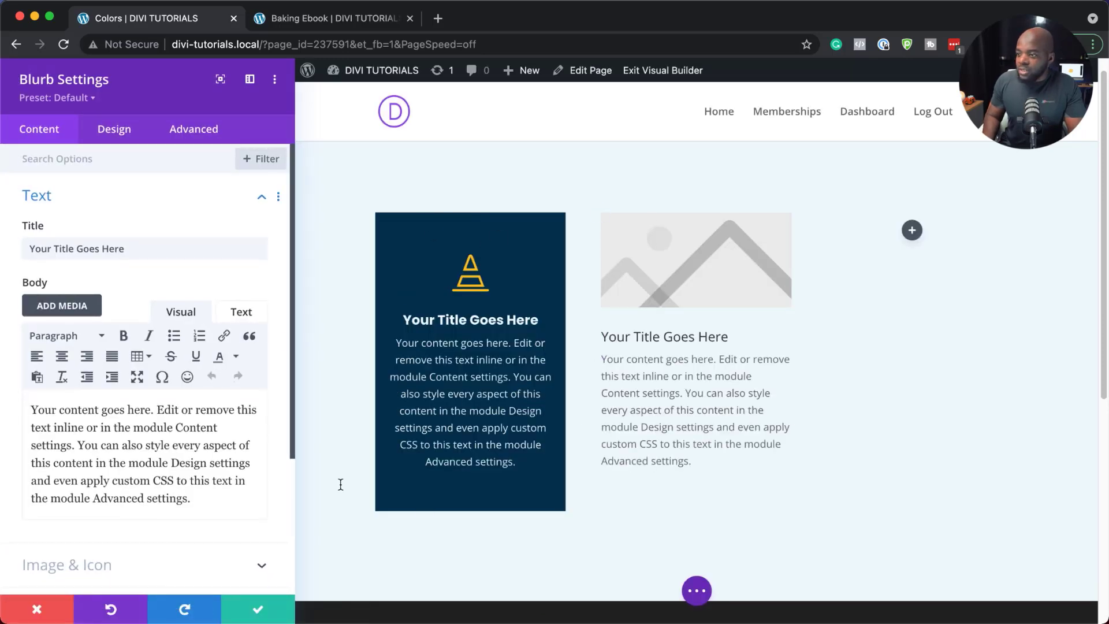
pyautogui.click(38, 610)
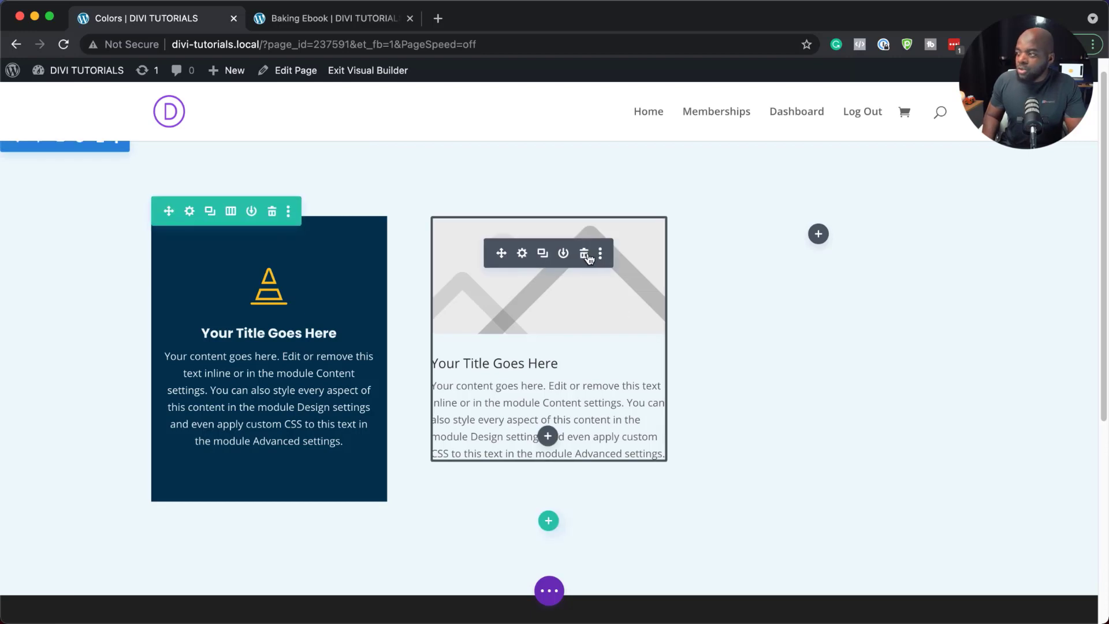
pyautogui.click(585, 254)
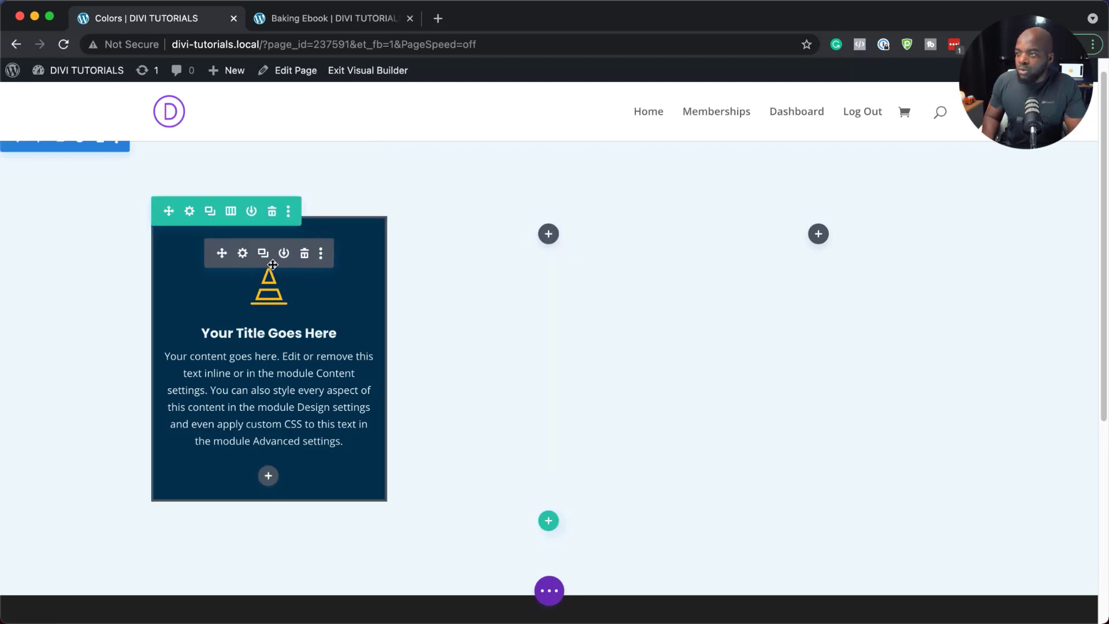
# - Duplicate the styled blurb, move one copy into the second column, and paste another copy into the third column
pyautogui.click(266, 255)
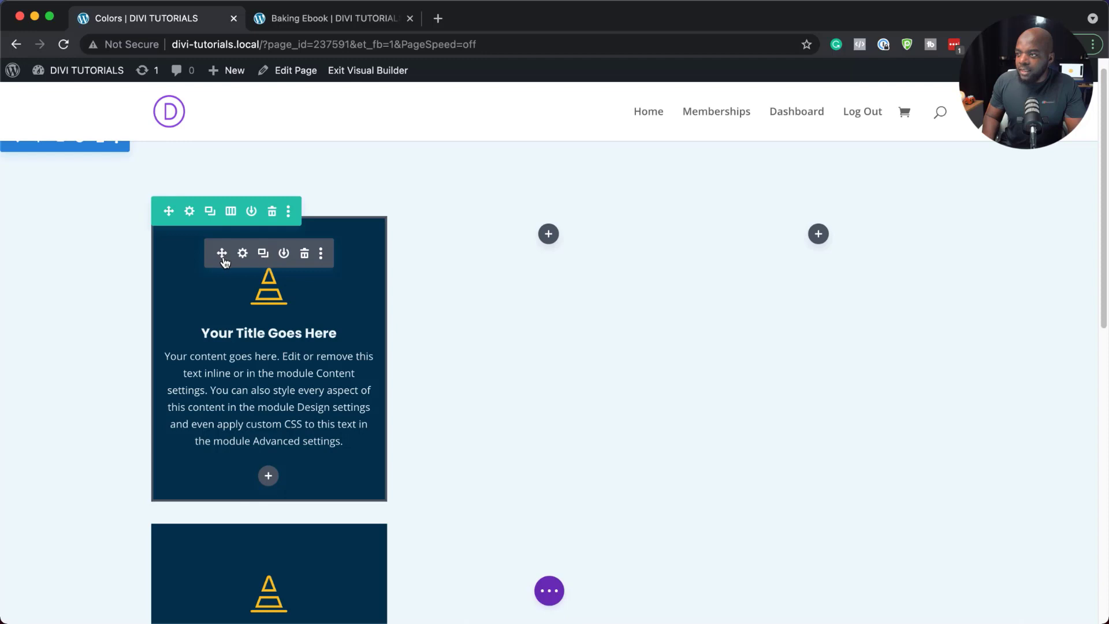
pyautogui.moveTo(223, 257); pyautogui.dragTo(521, 243)
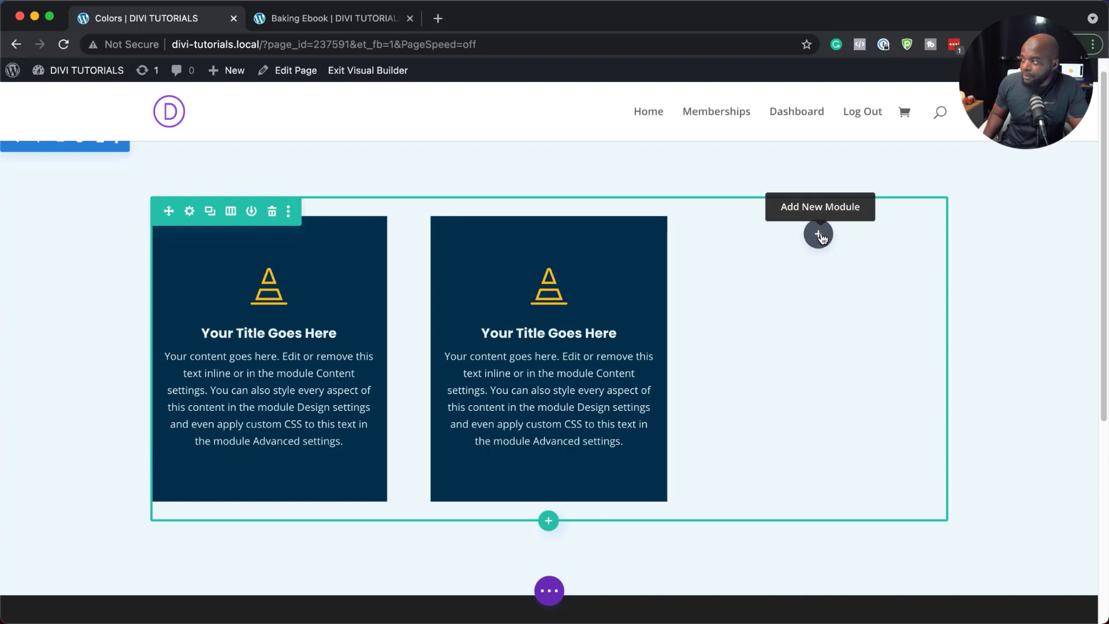
pyautogui.press('super+v')
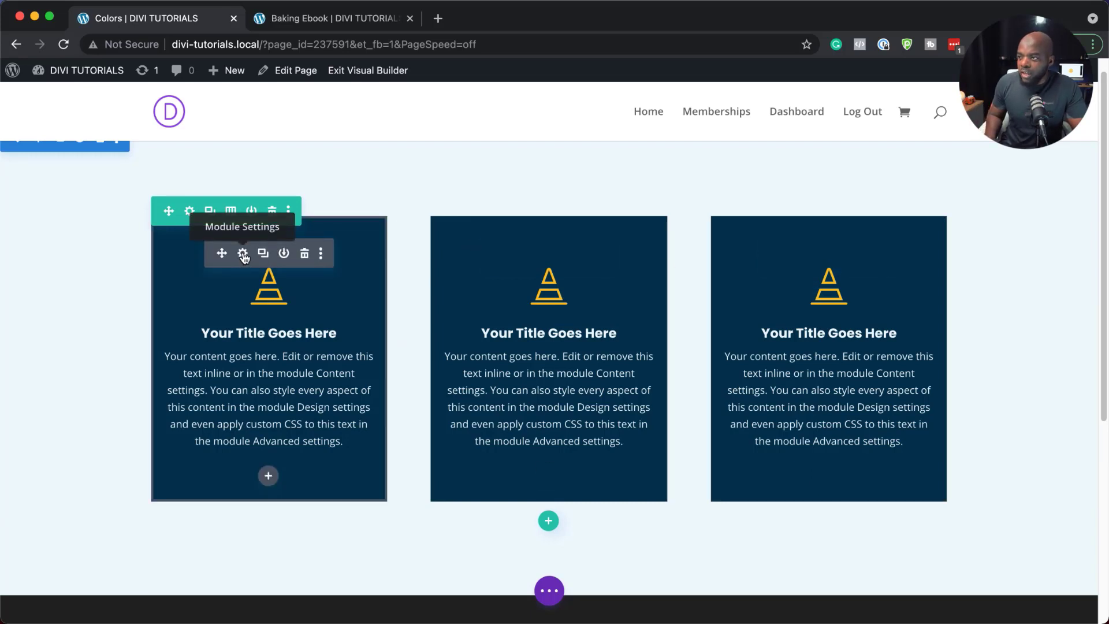
# - Change the first blurb's background to the dark brown from the saved palette
pyautogui.click(243, 255)
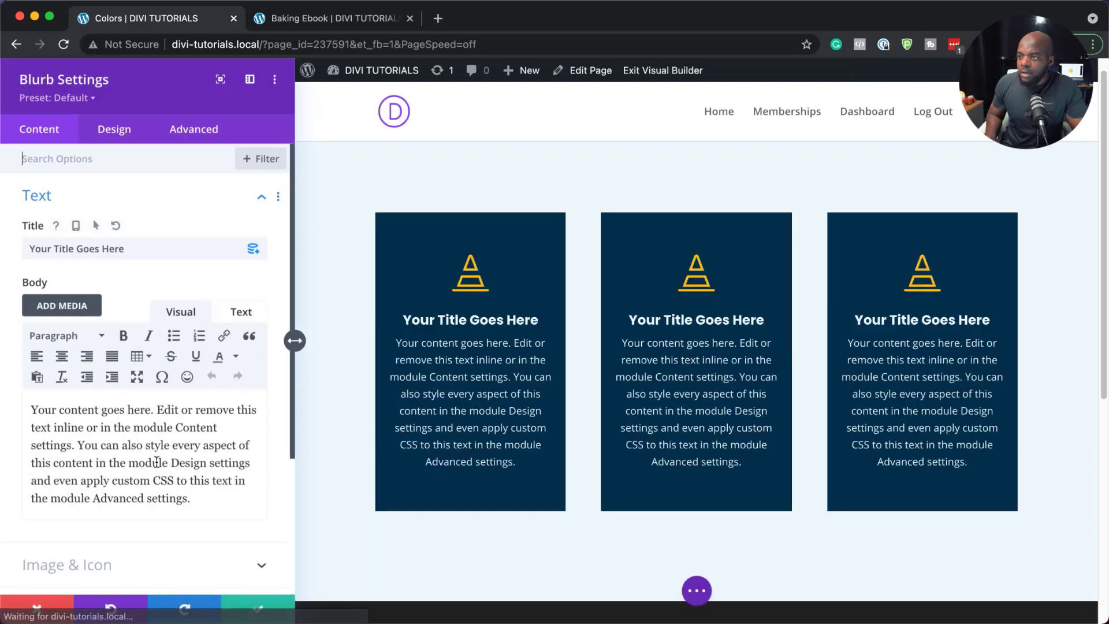
pyautogui.scroll(-5, 156, 463)
pyautogui.click(99, 460)
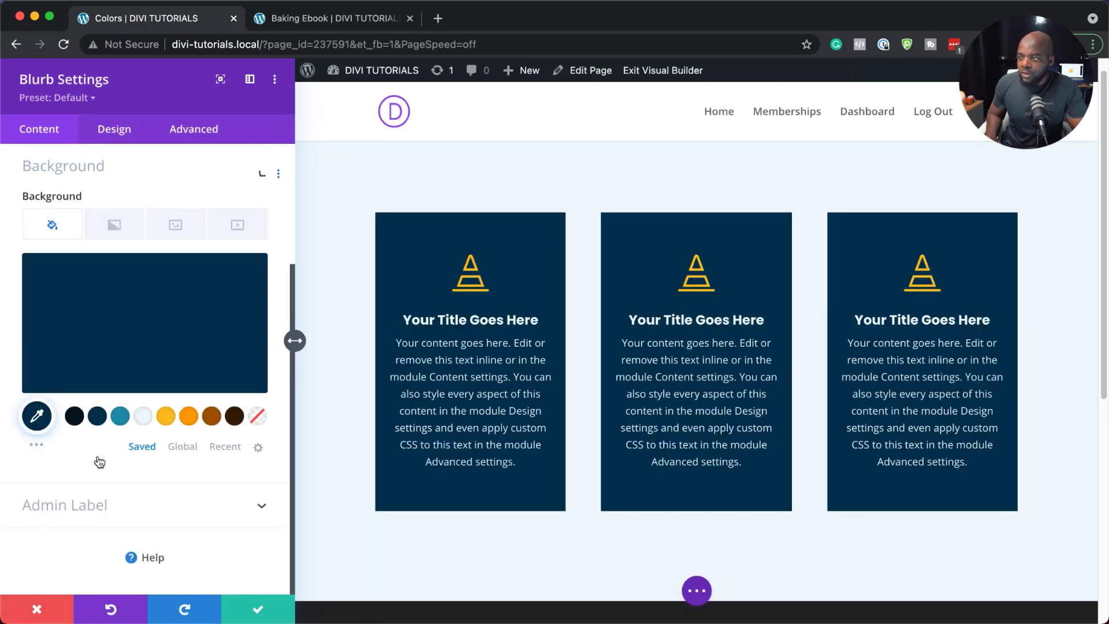
pyautogui.click(75, 418)
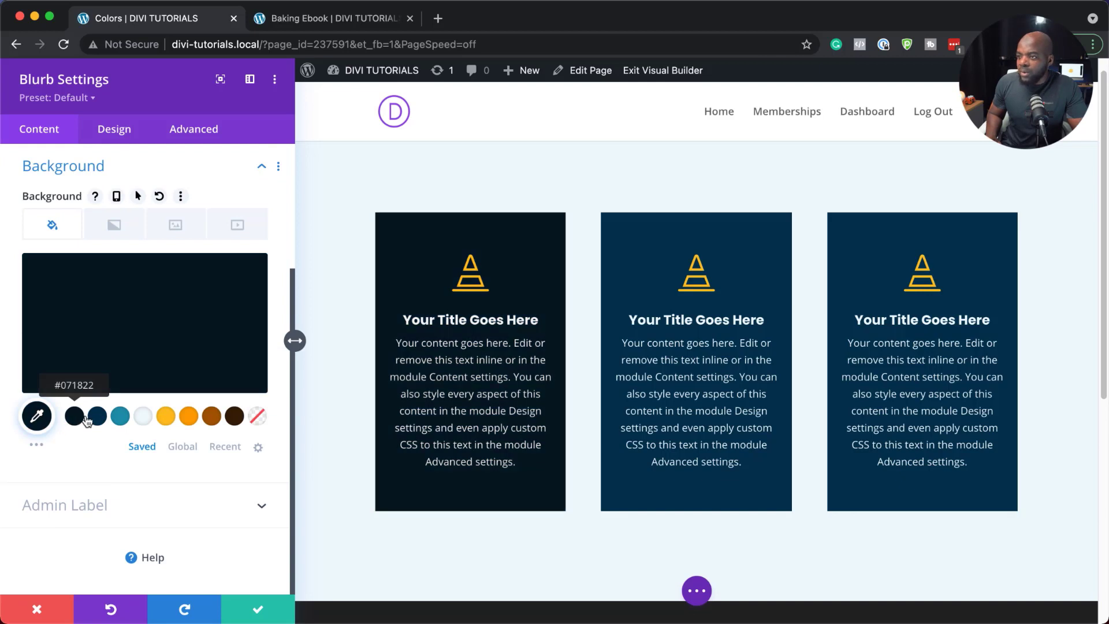
pyautogui.click(234, 416)
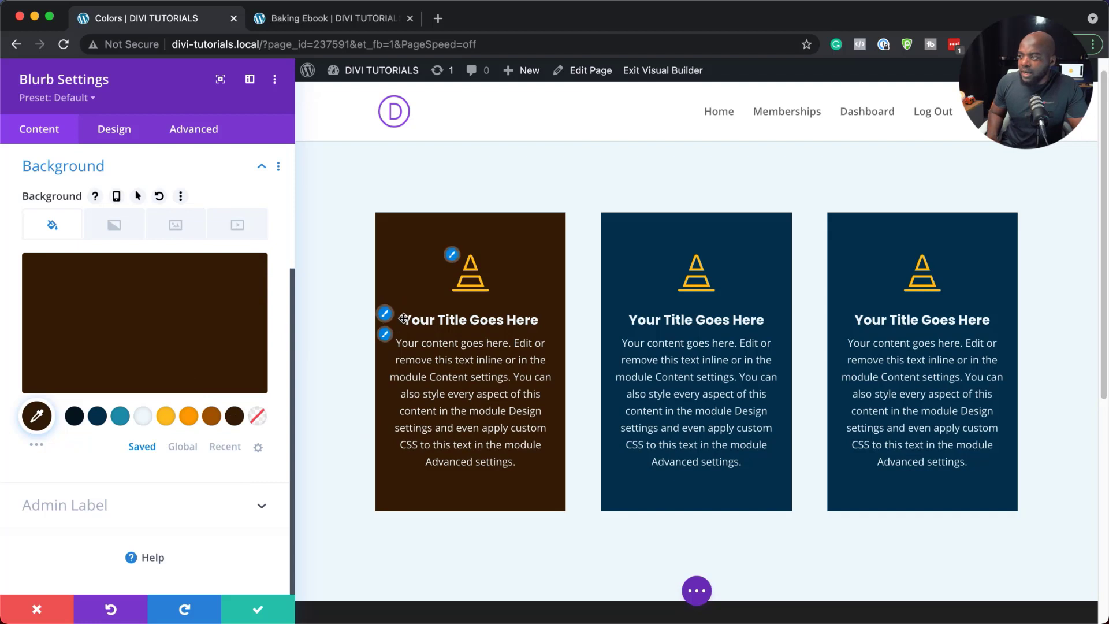
# - Set the first blurb's body text font to Poppins
pyautogui.click(387, 334)
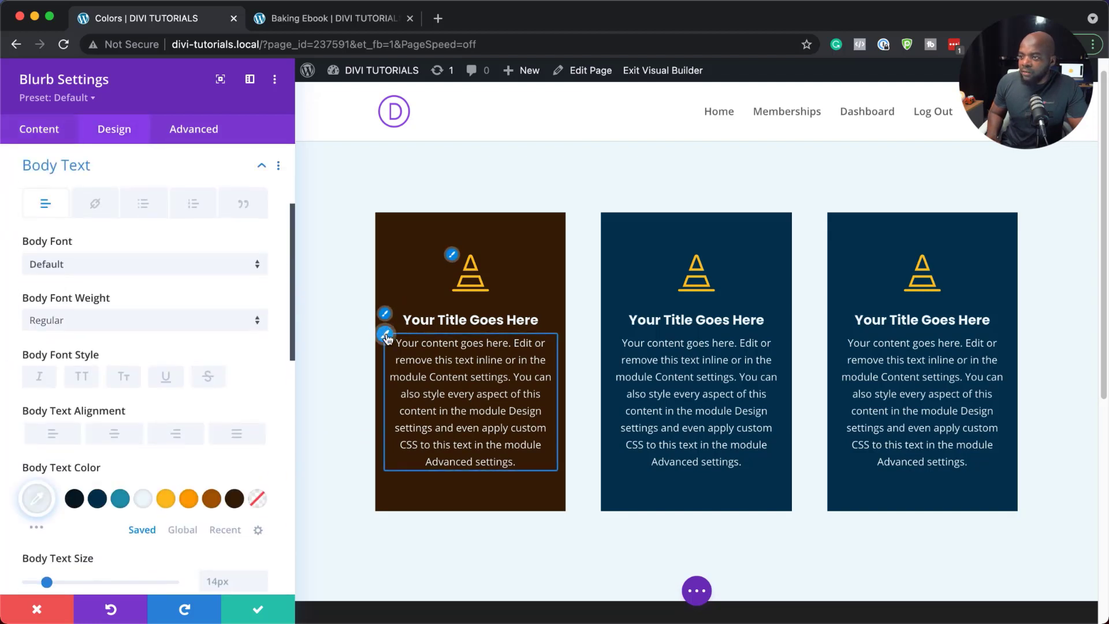
pyautogui.click(179, 271)
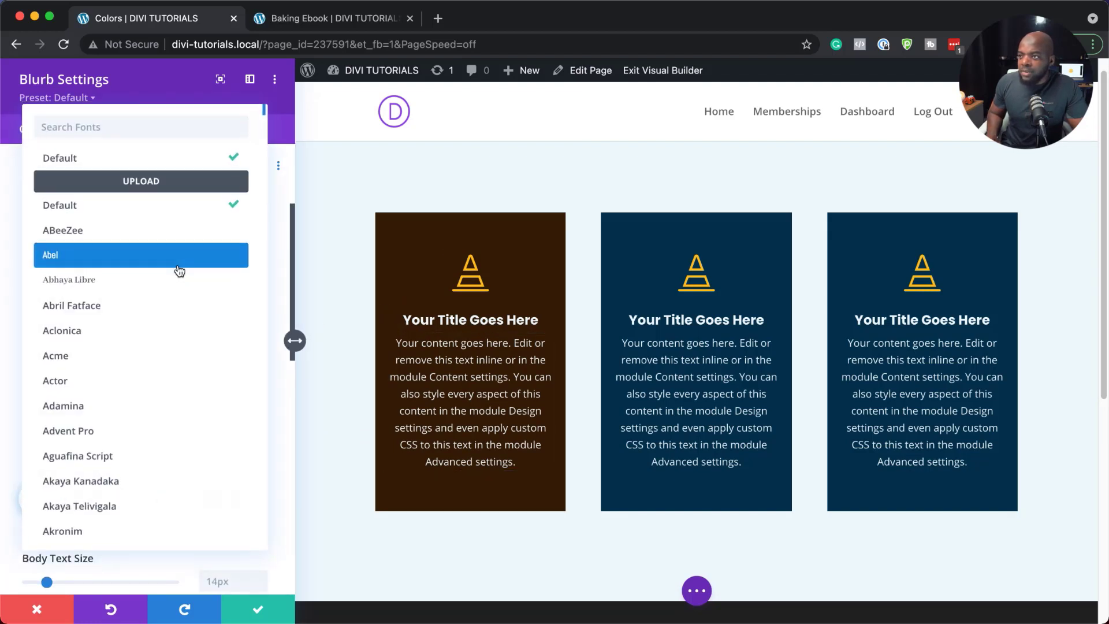
pyautogui.write('popp')
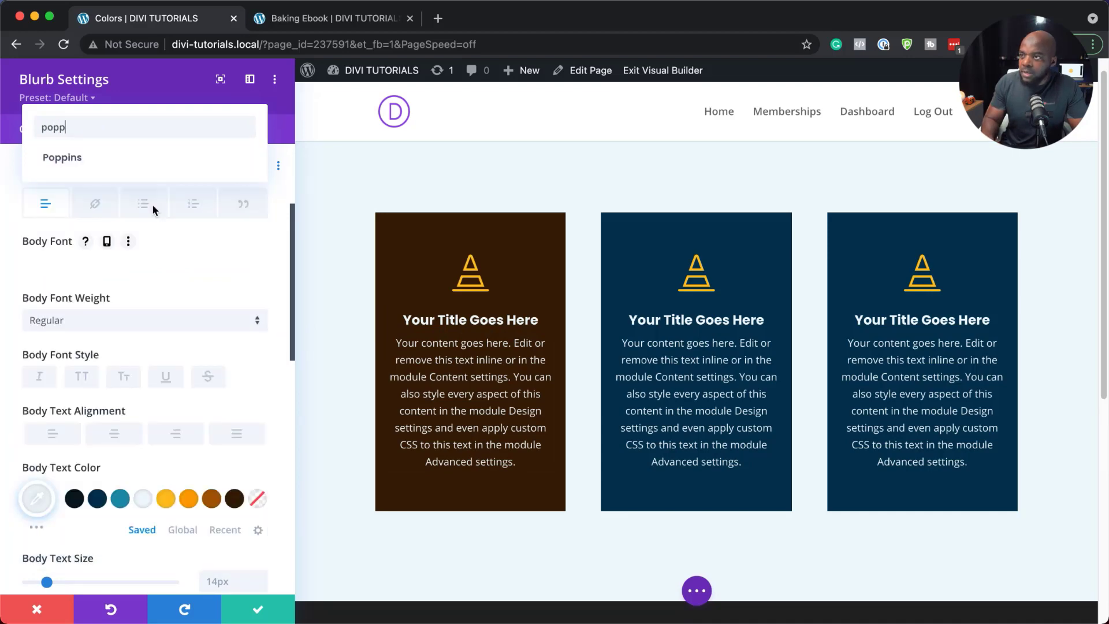
pyautogui.click(152, 167)
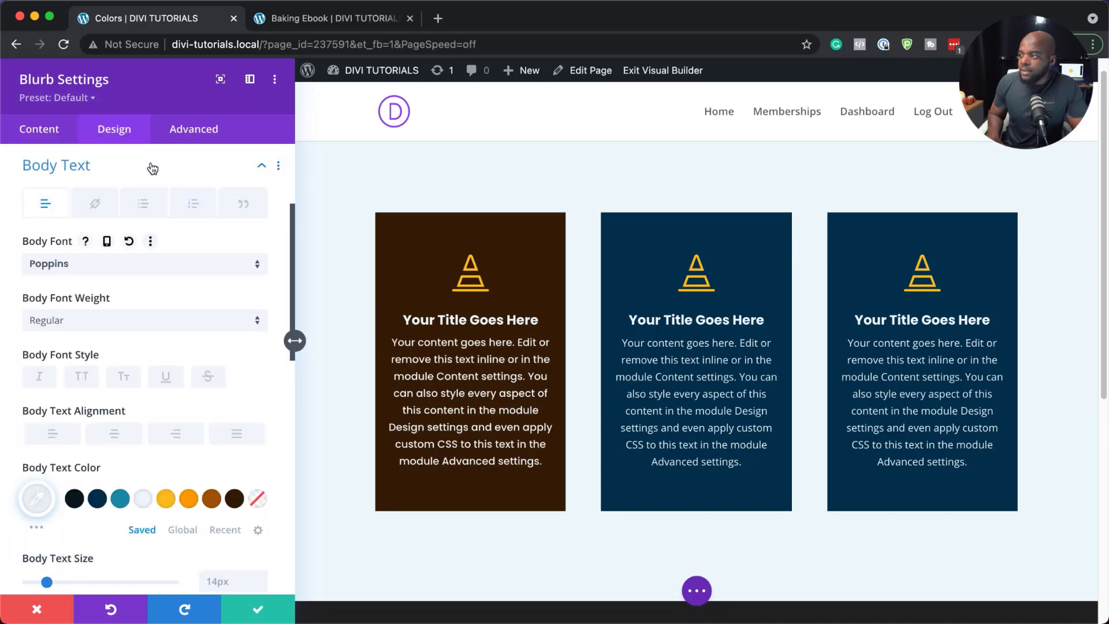
# - Save the first blurb's settings and extend its styles to all blurbs throughout this row
pyautogui.click(257, 609)
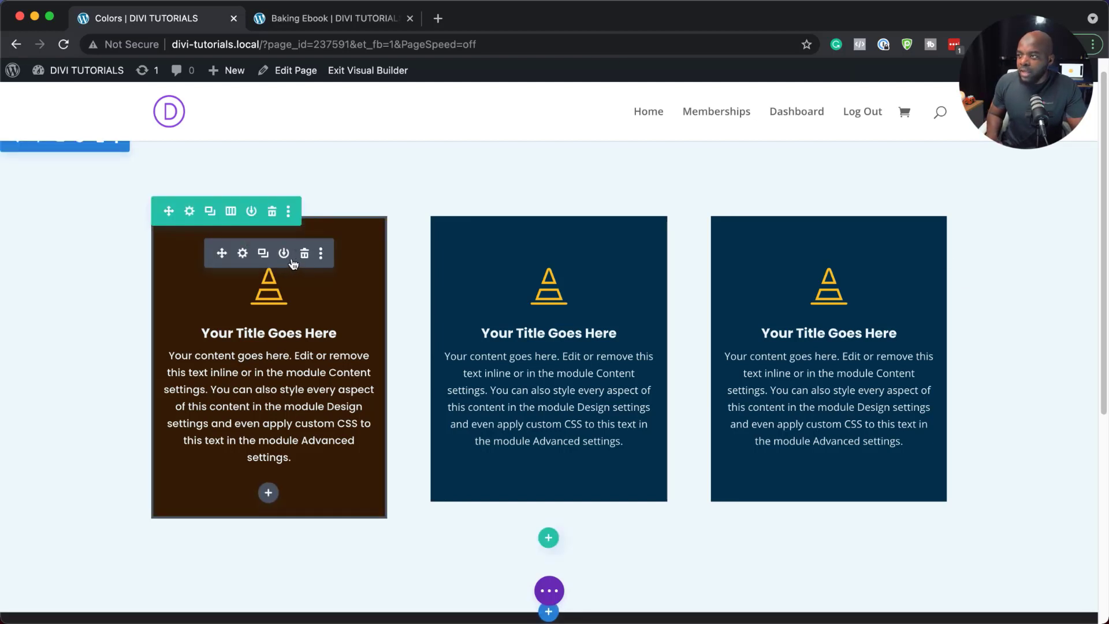
pyautogui.click(321, 254)
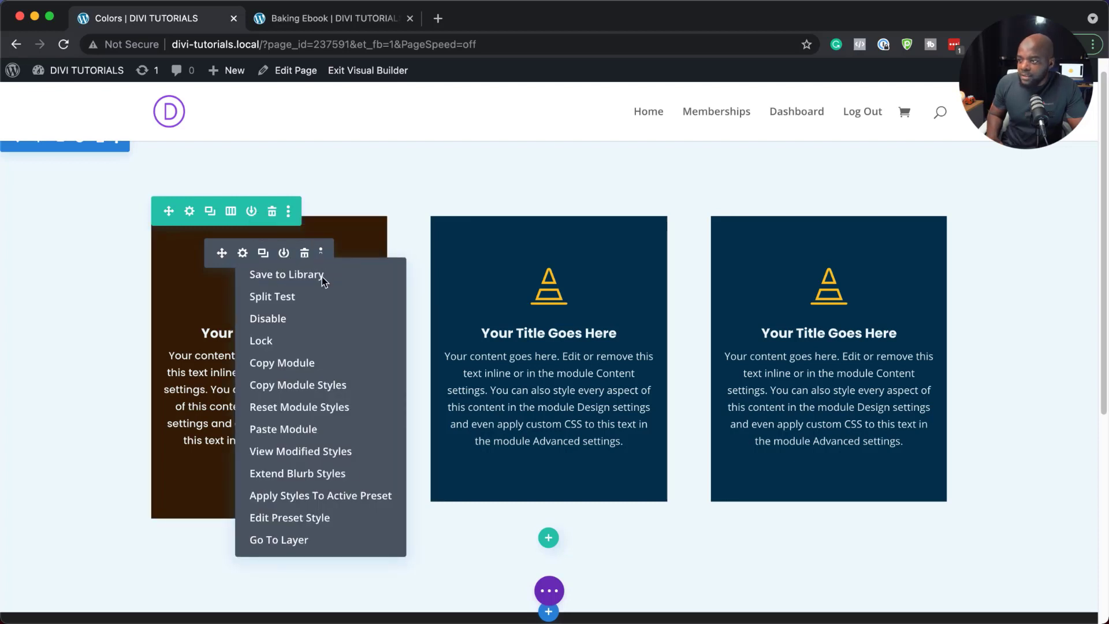
pyautogui.click(306, 475)
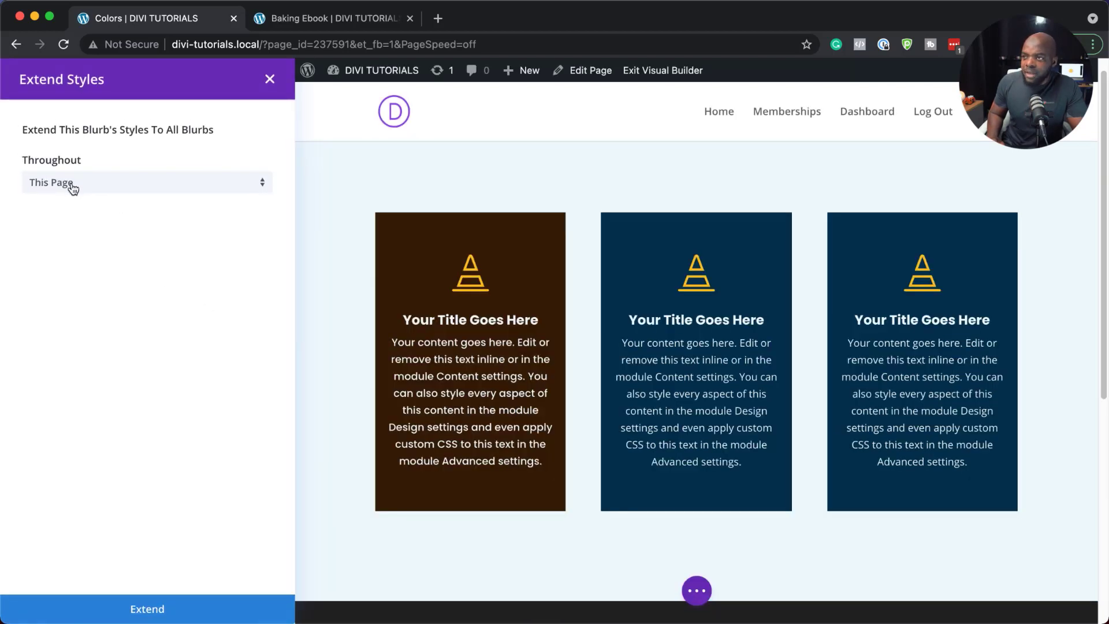
pyautogui.click(157, 188)
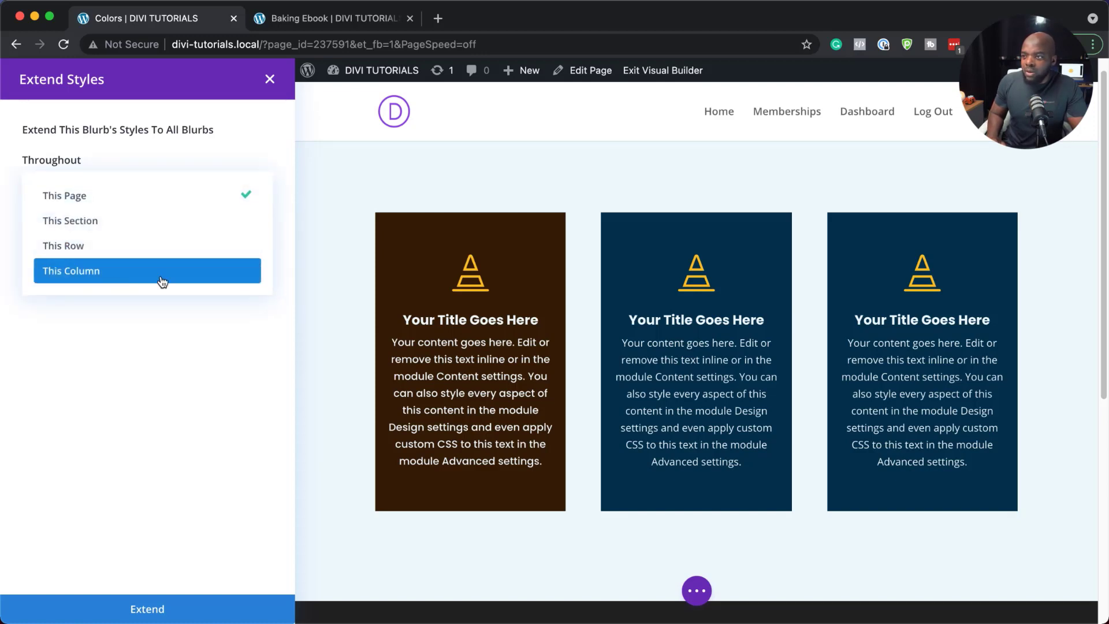
pyautogui.click(110, 244)
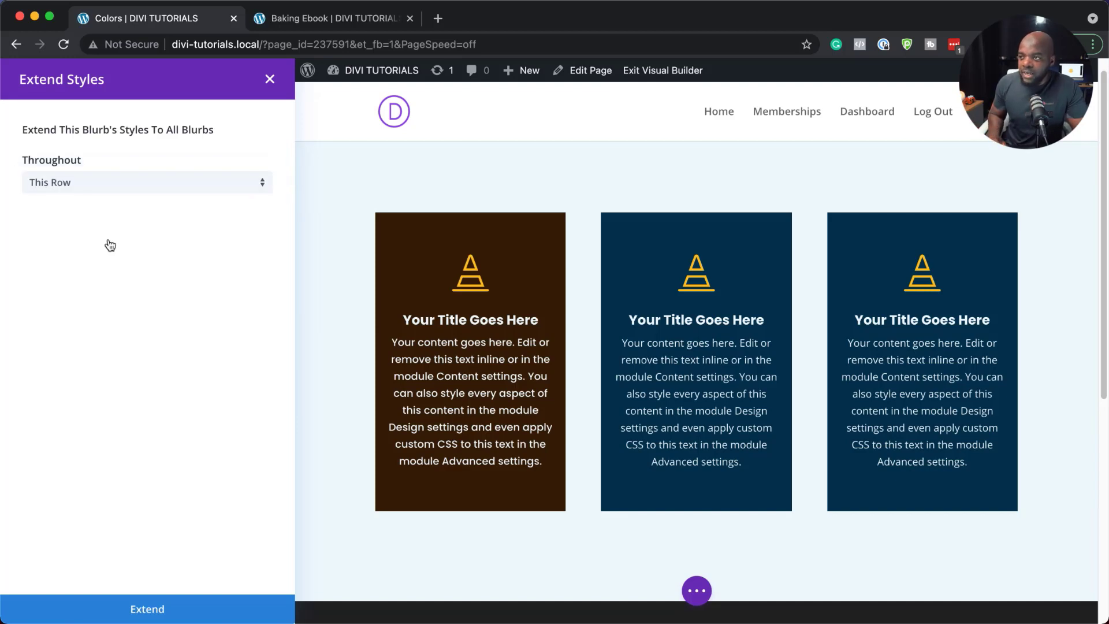
pyautogui.click(152, 611)
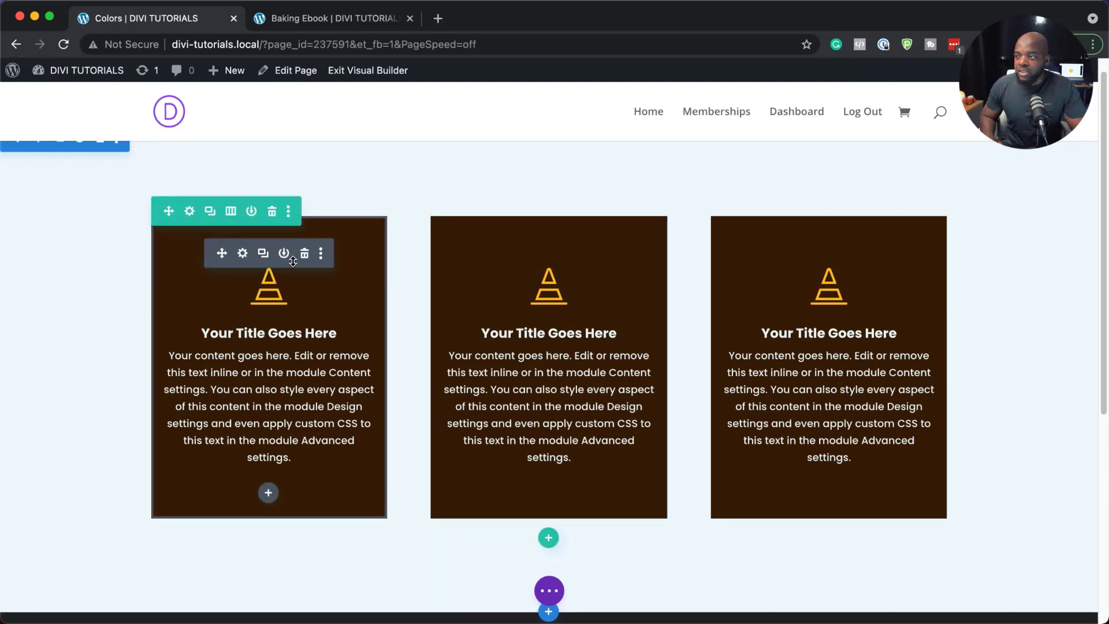
# - Add a specialty section below the blurb section, with a half-width single column followed by a half-width area for nested rows
pyautogui.scroll(-6, 495, 373)
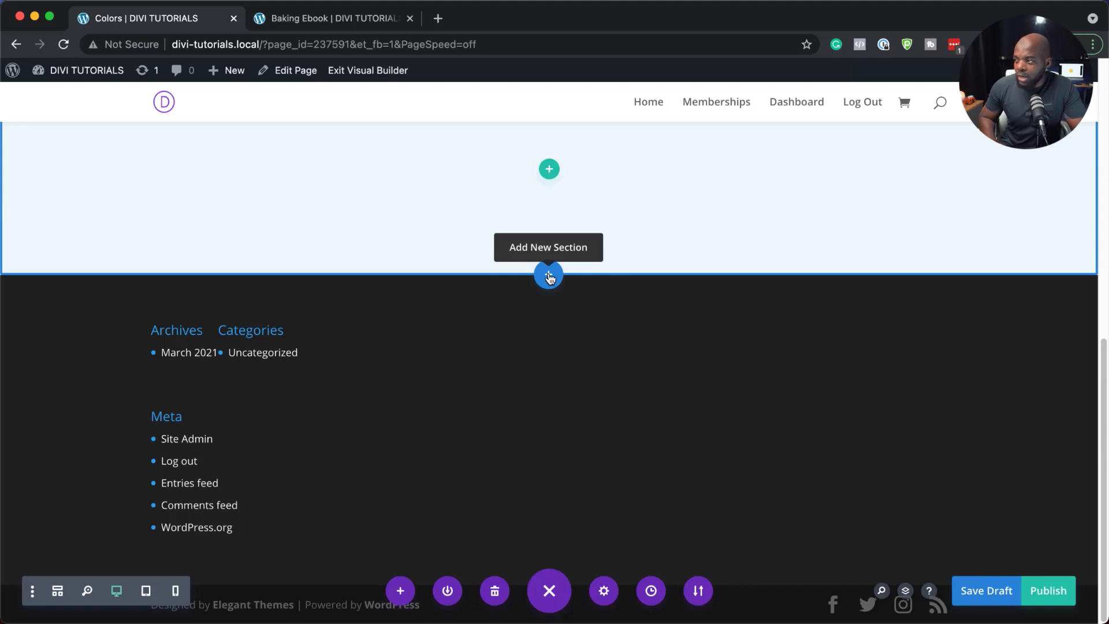
pyautogui.click(549, 276)
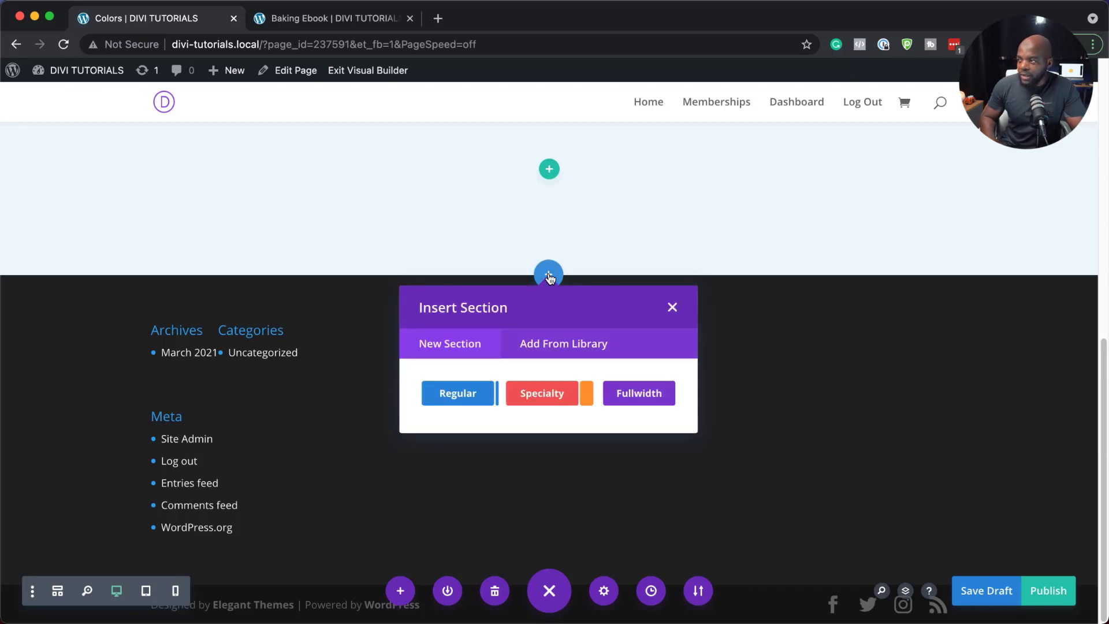
pyautogui.click(546, 398)
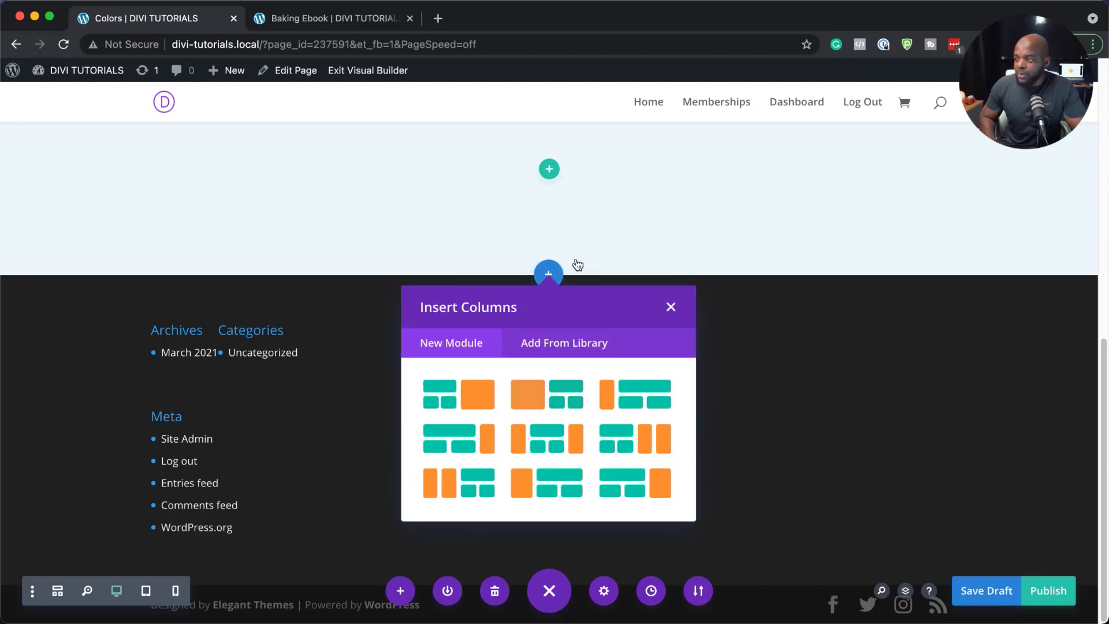
pyautogui.click(537, 400)
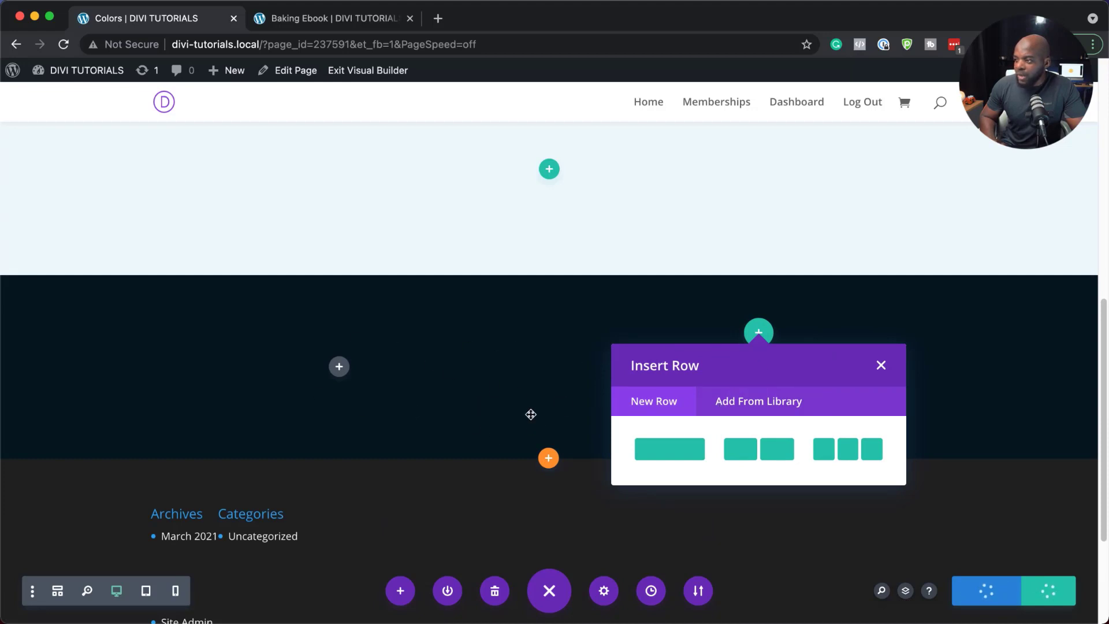
pyautogui.click(880, 365)
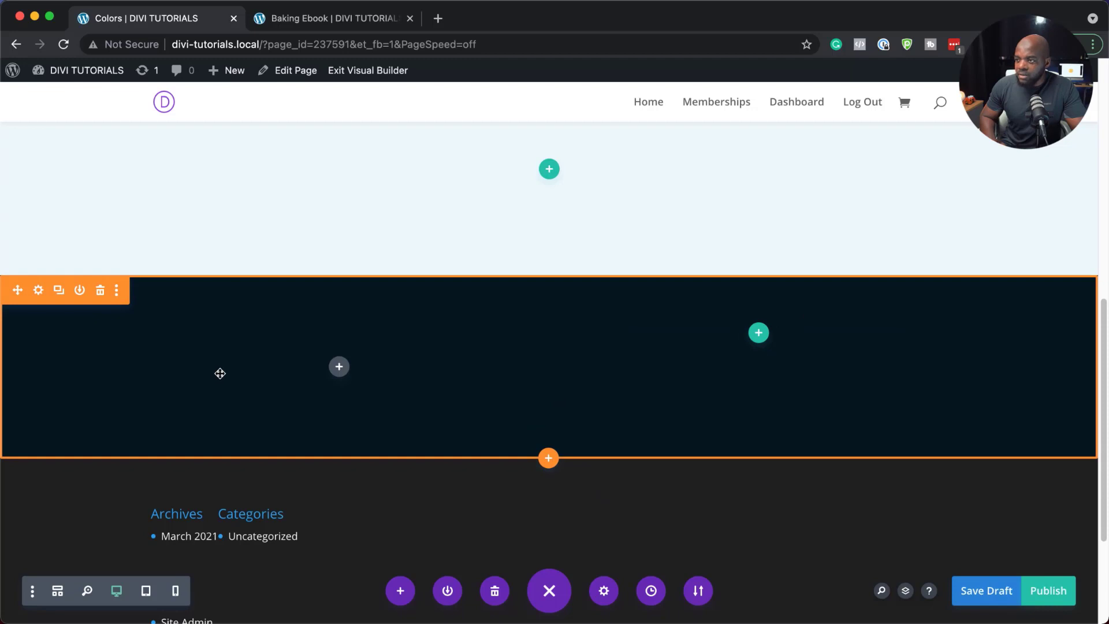
# - Insert a Video module with its default video in the specialty section's single column and save it
pyautogui.click(339, 366)
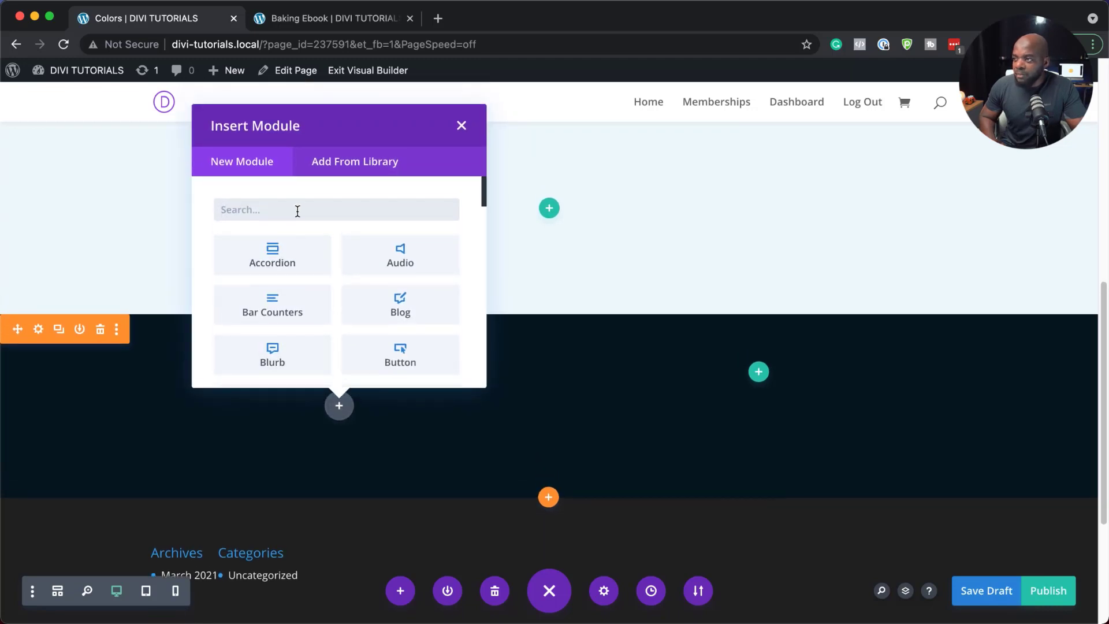
pyautogui.write('video')
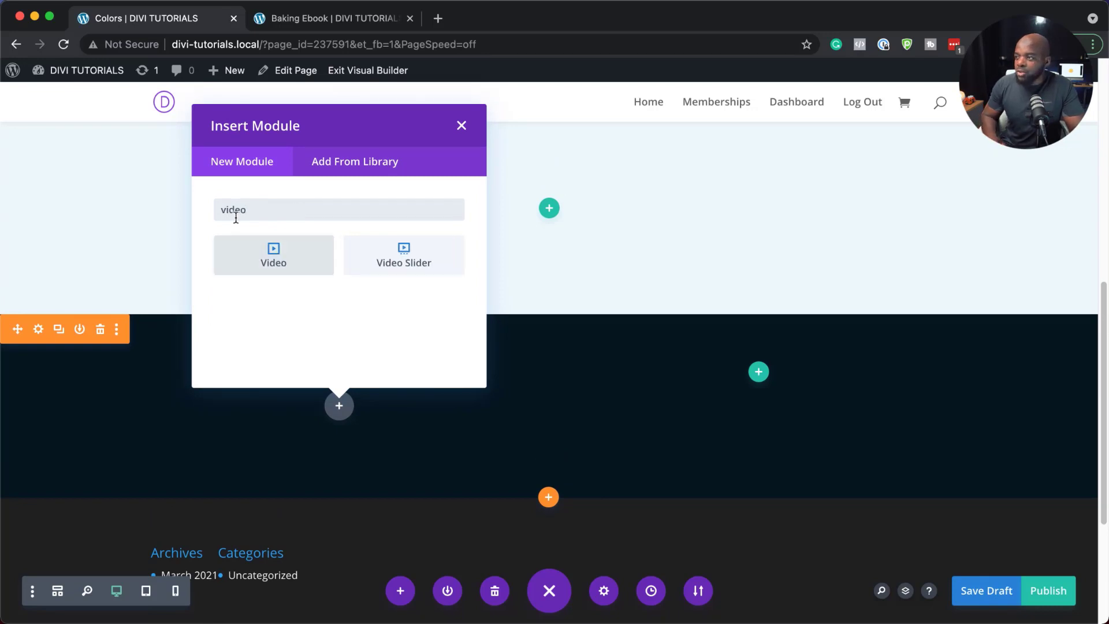
pyautogui.click(284, 257)
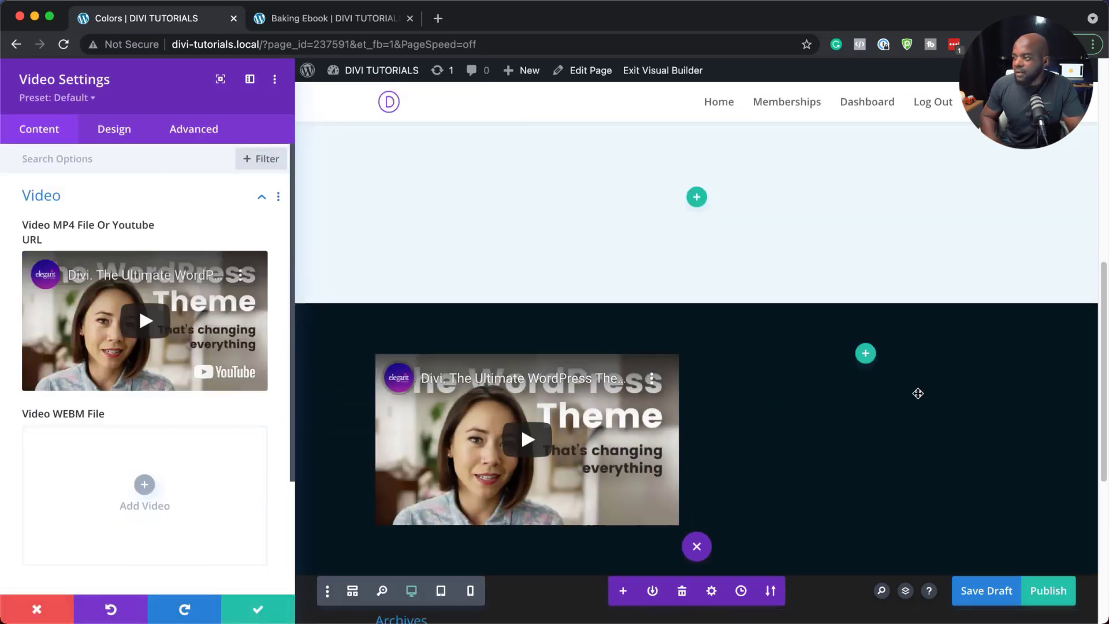
pyautogui.click(258, 609)
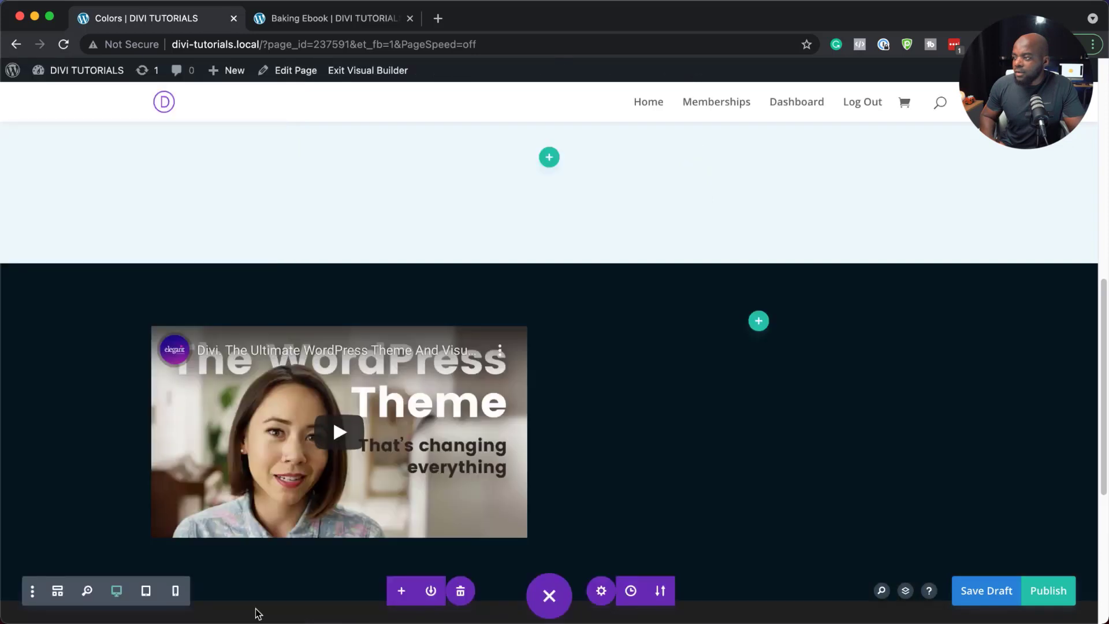
# - Add a one-column row beside the video and insert a Text module with the default content
pyautogui.click(759, 322)
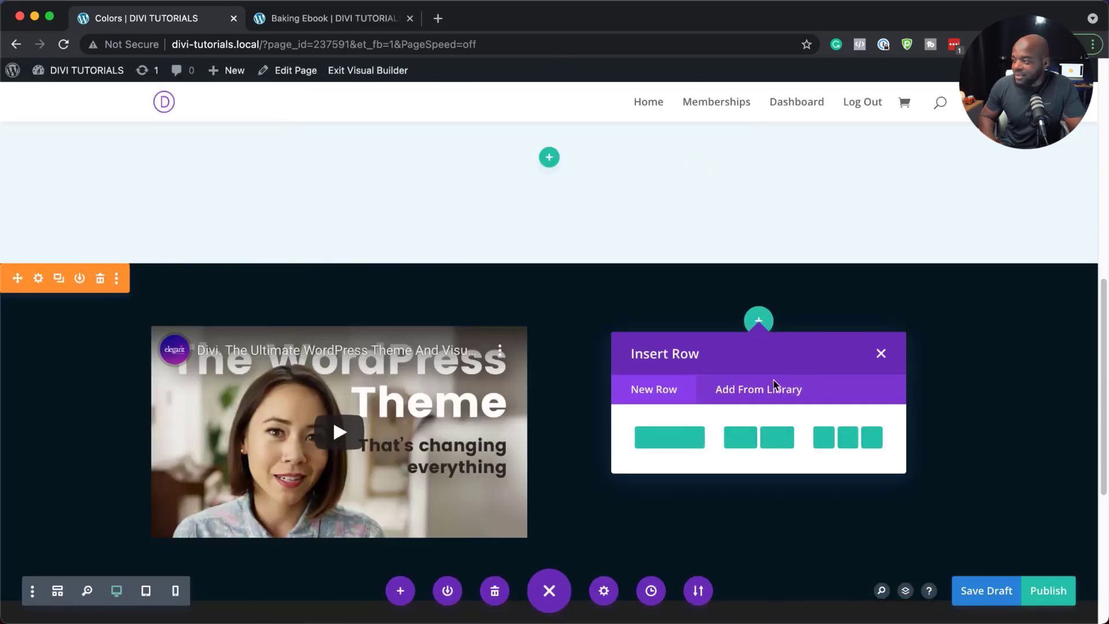
pyautogui.click(682, 442)
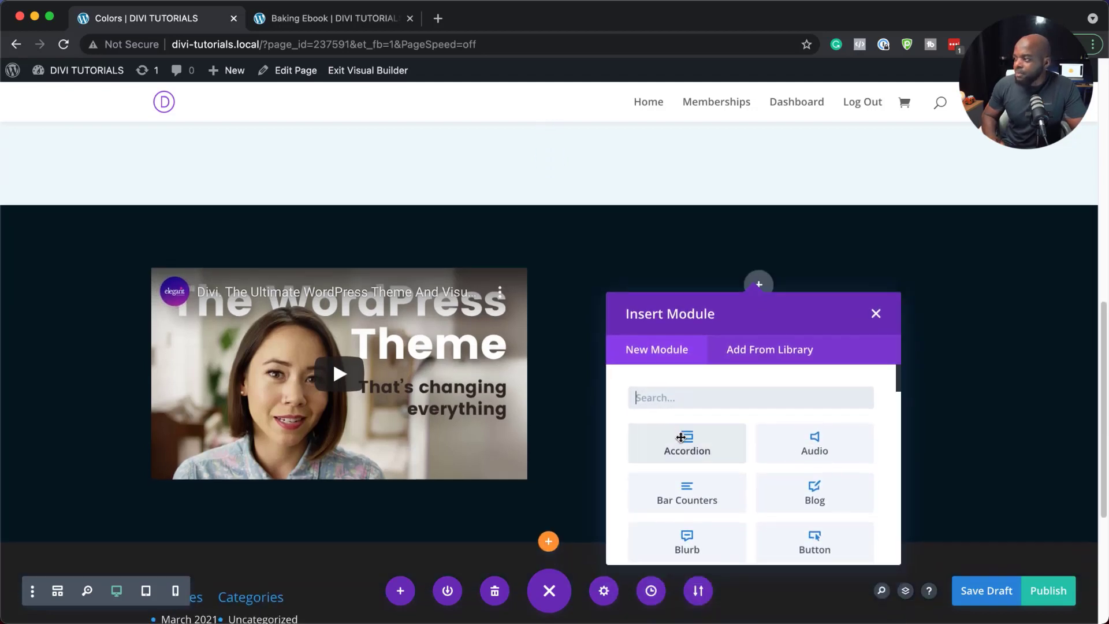
pyautogui.write('text')
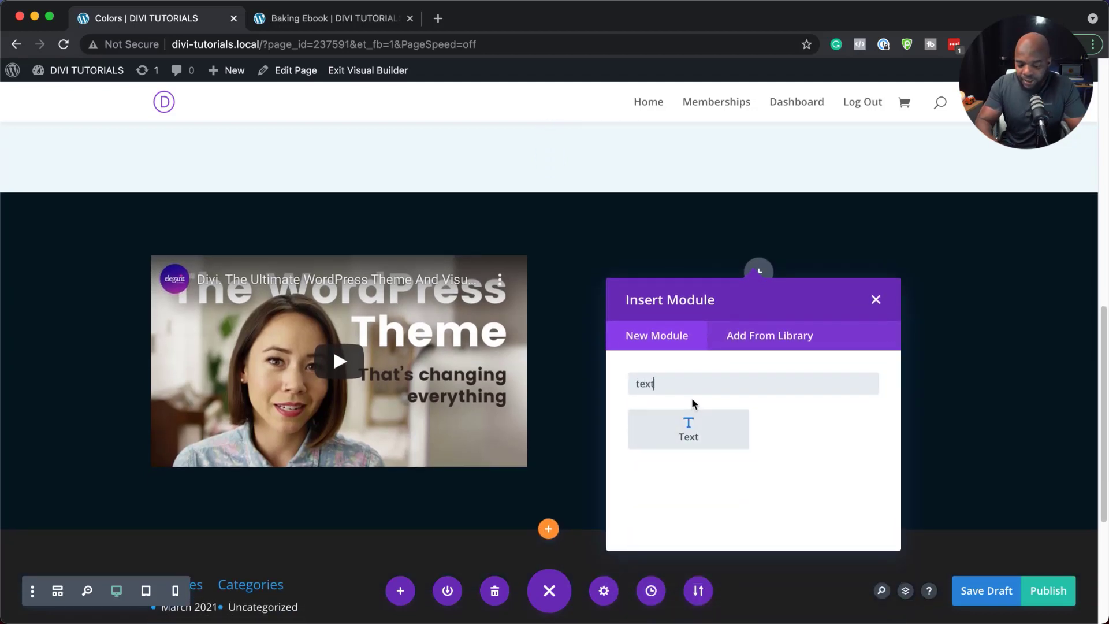
pyautogui.click(690, 439)
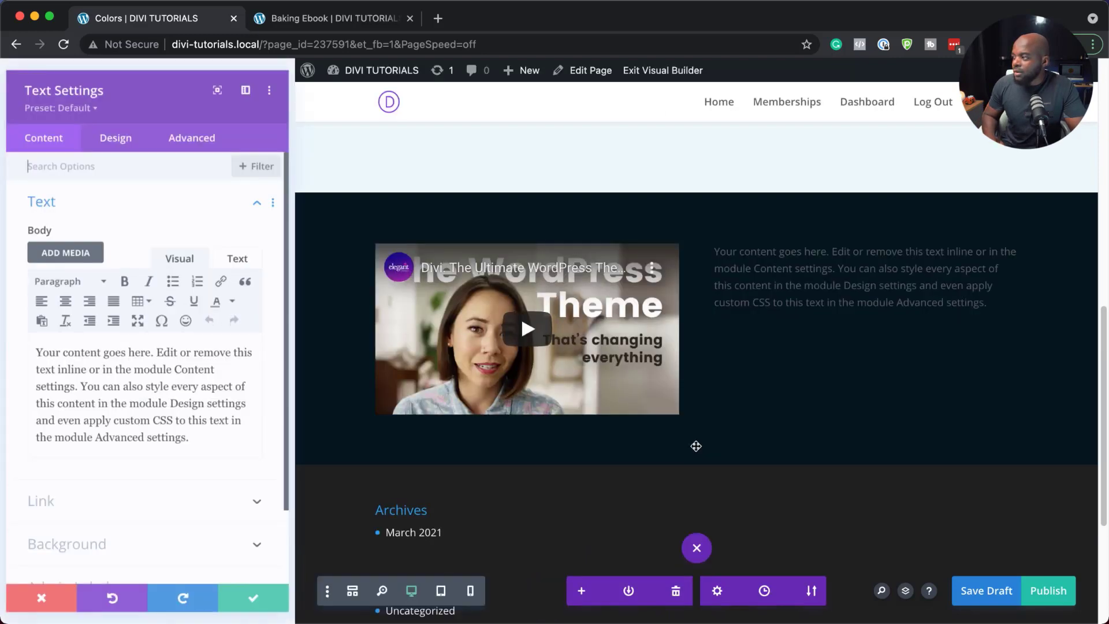
pyautogui.click(259, 611)
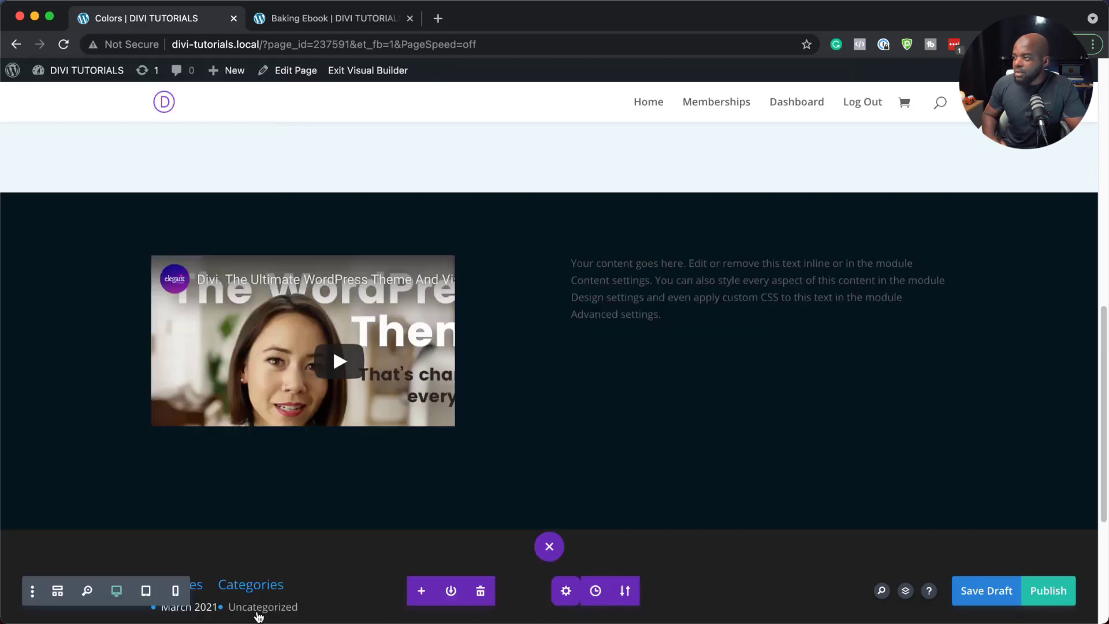
# - Add a two-column row beneath the text and insert a default Button module in its first column
pyautogui.click(758, 346)
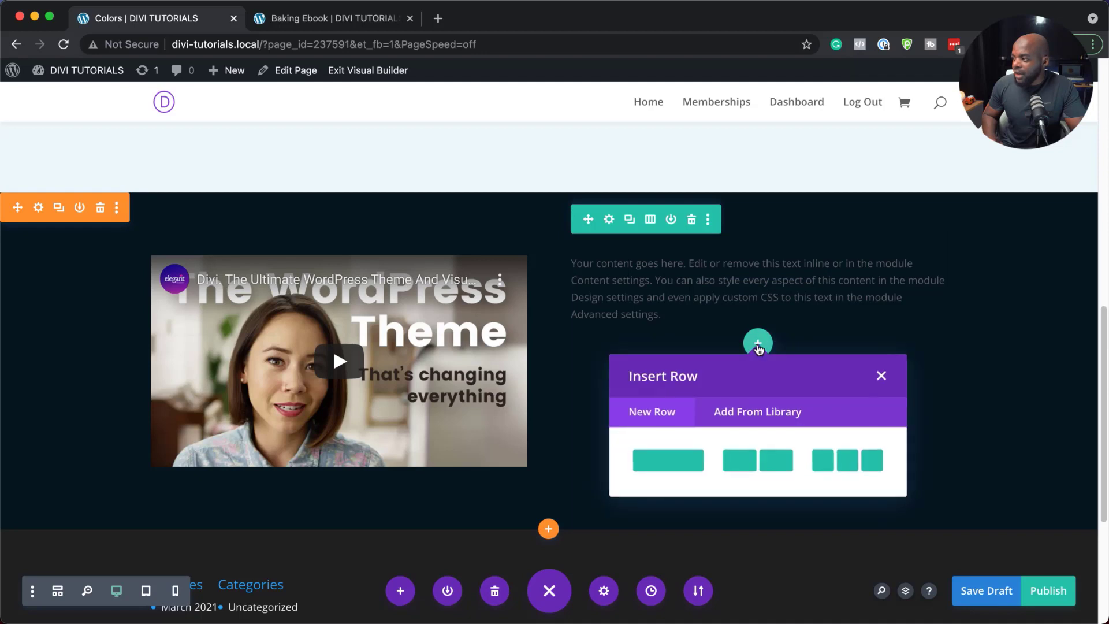
pyautogui.click(777, 466)
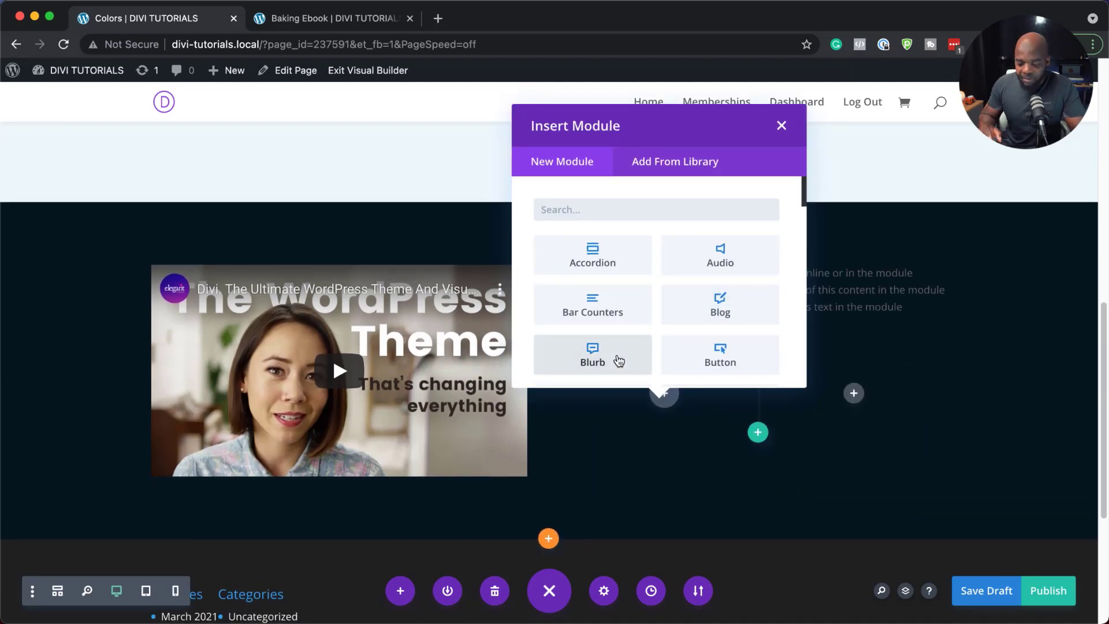
pyautogui.write('butt')
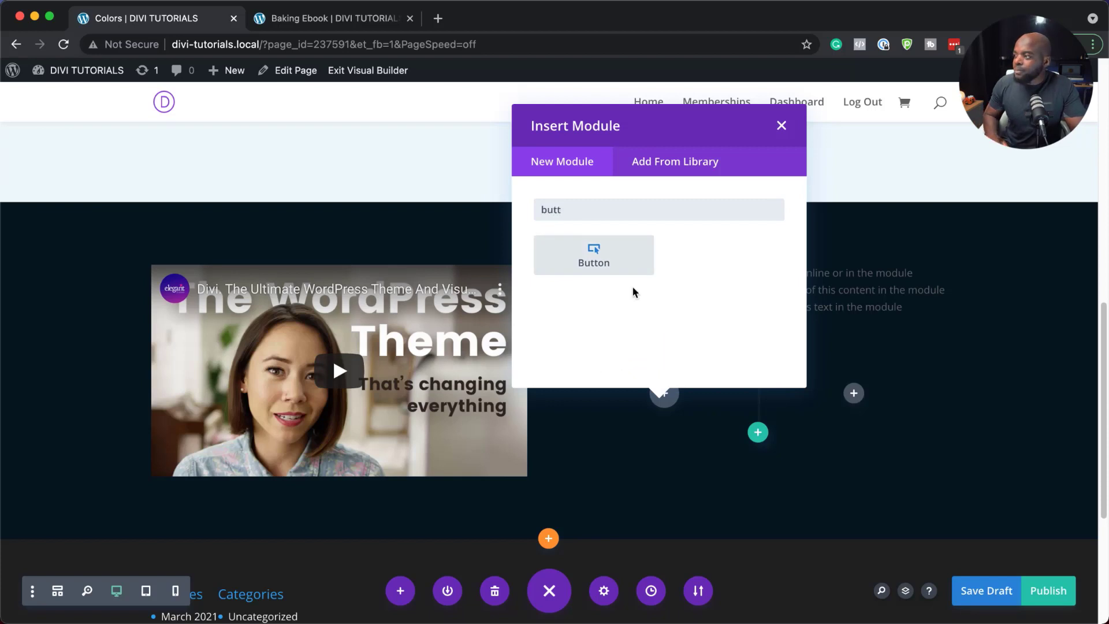
pyautogui.click(626, 261)
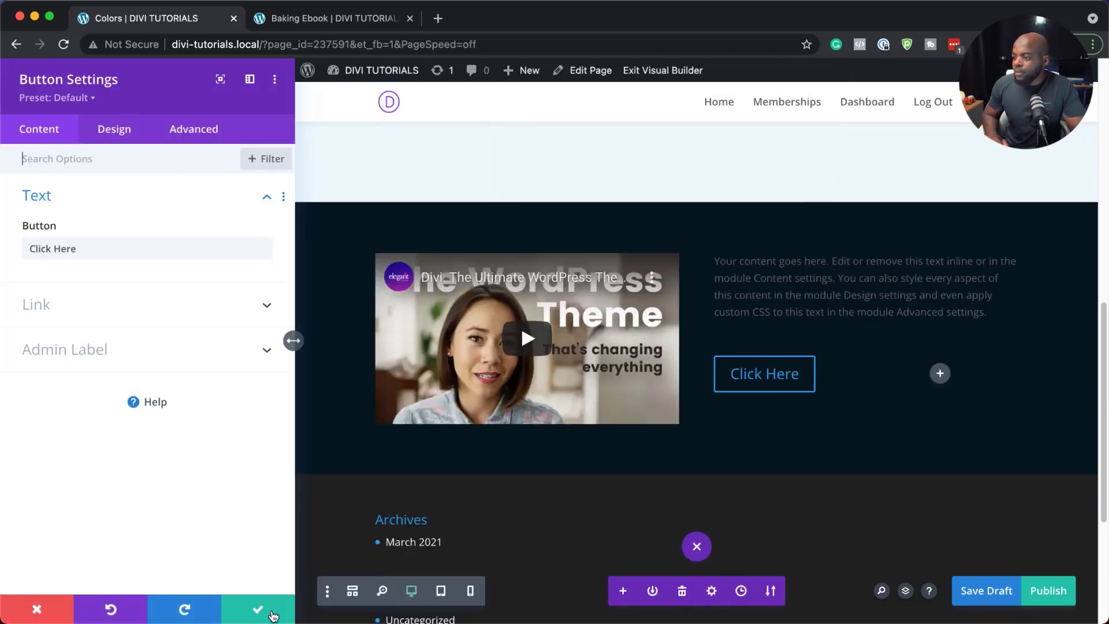
pyautogui.click(258, 609)
# - Duplicate the button, move one copy into the row's second column, and save the page
pyautogui.moveTo(628, 386)
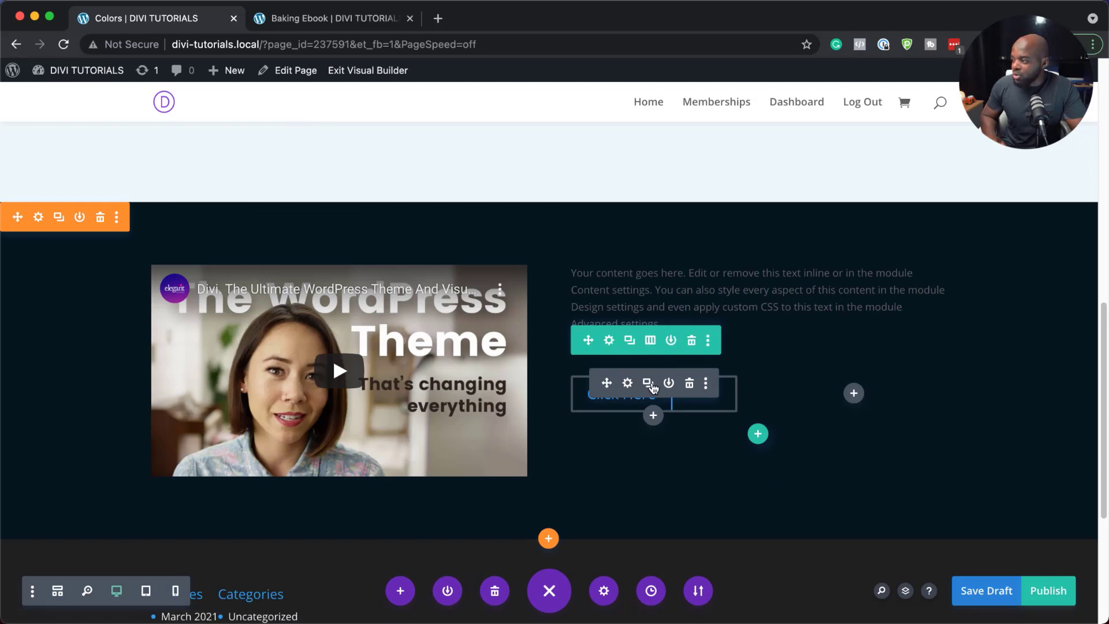
pyautogui.click(648, 384)
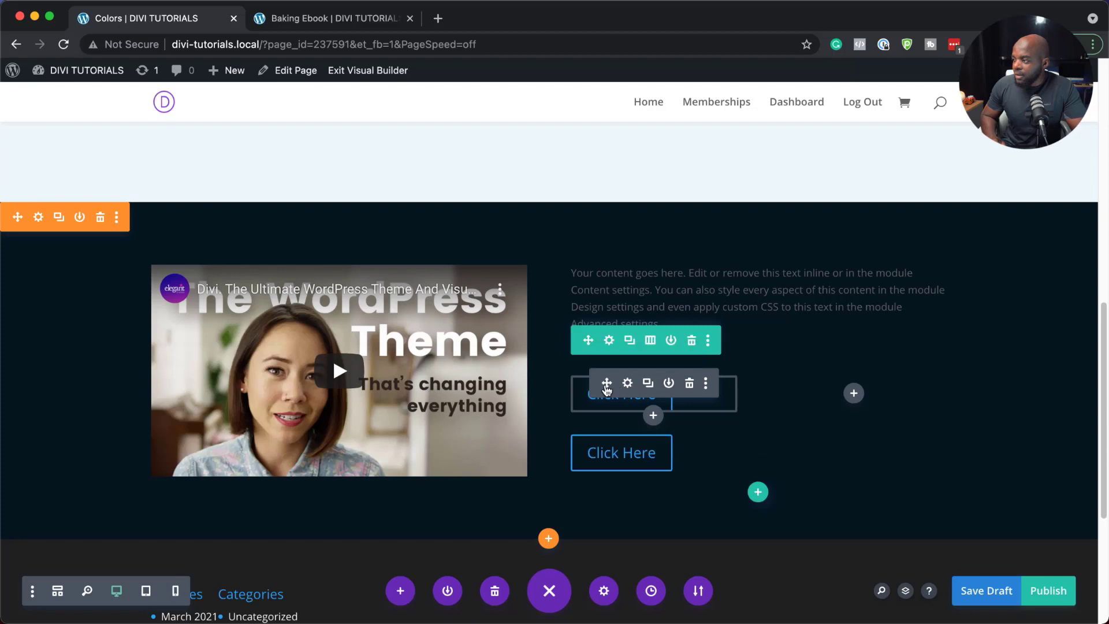
pyautogui.moveTo(606, 383); pyautogui.dragTo(839, 387)
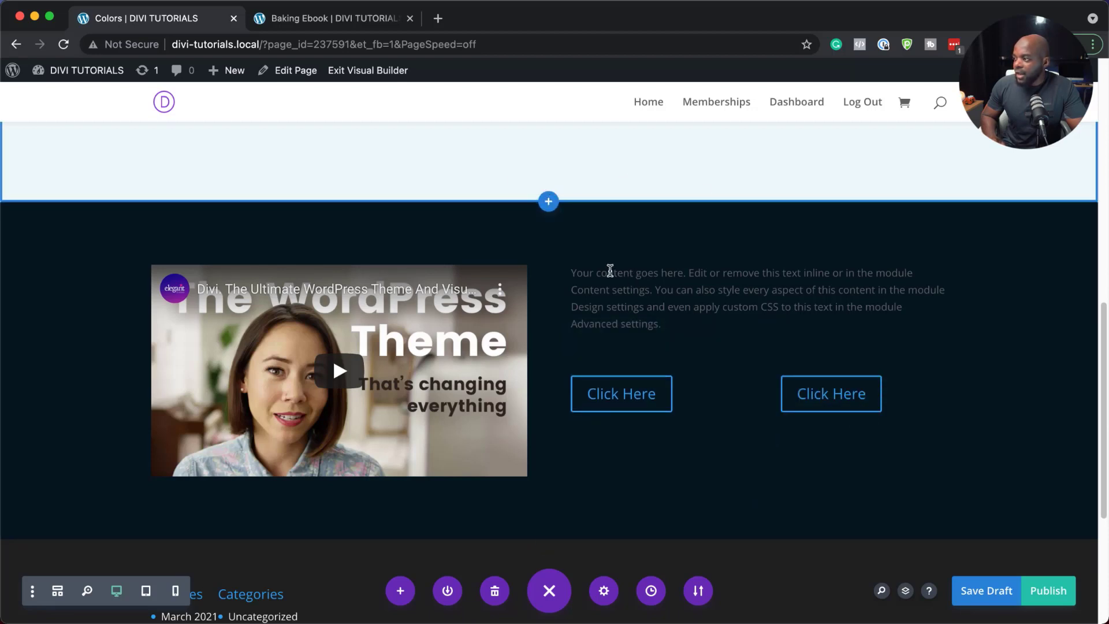
pyautogui.press('super+s')
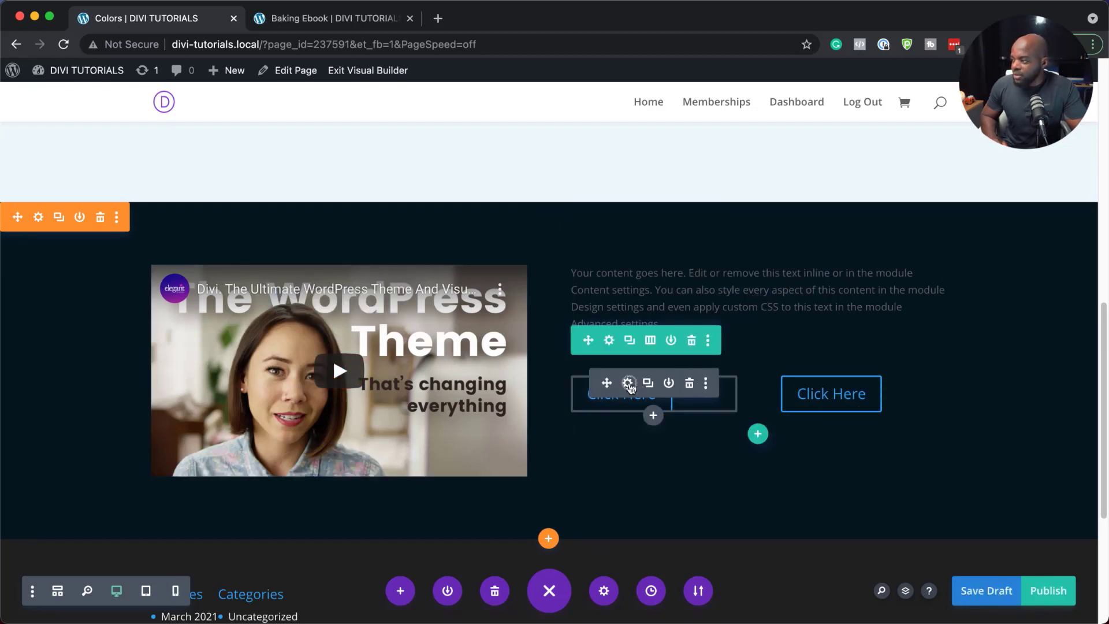
# - Align the first button to the right of its column and save the module settings
pyautogui.click(629, 384)
pyautogui.click(115, 132)
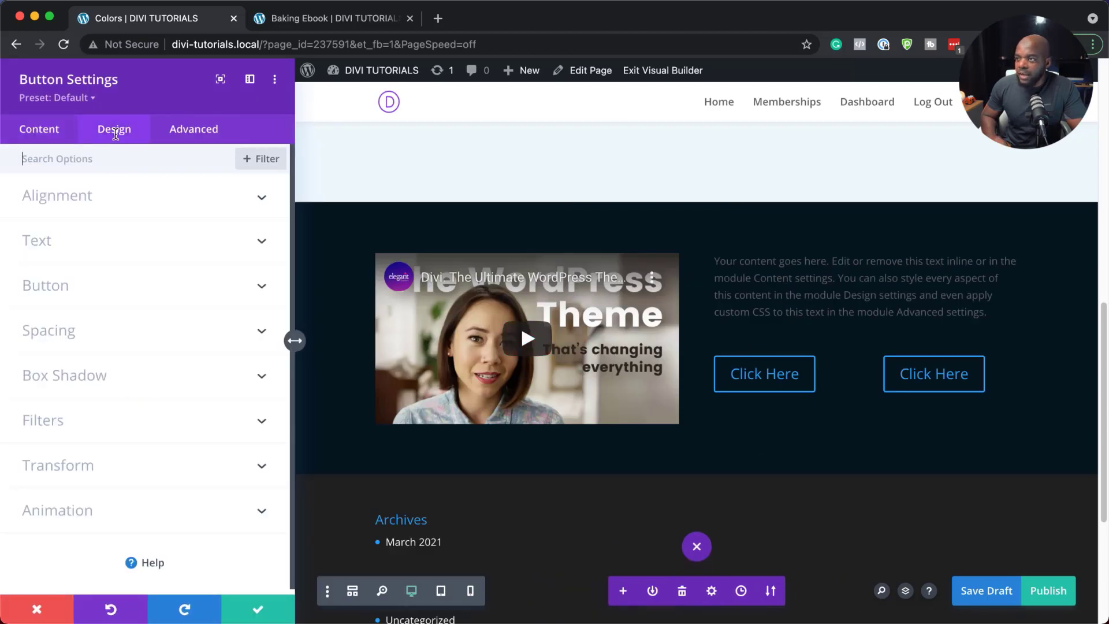
pyautogui.click(95, 203)
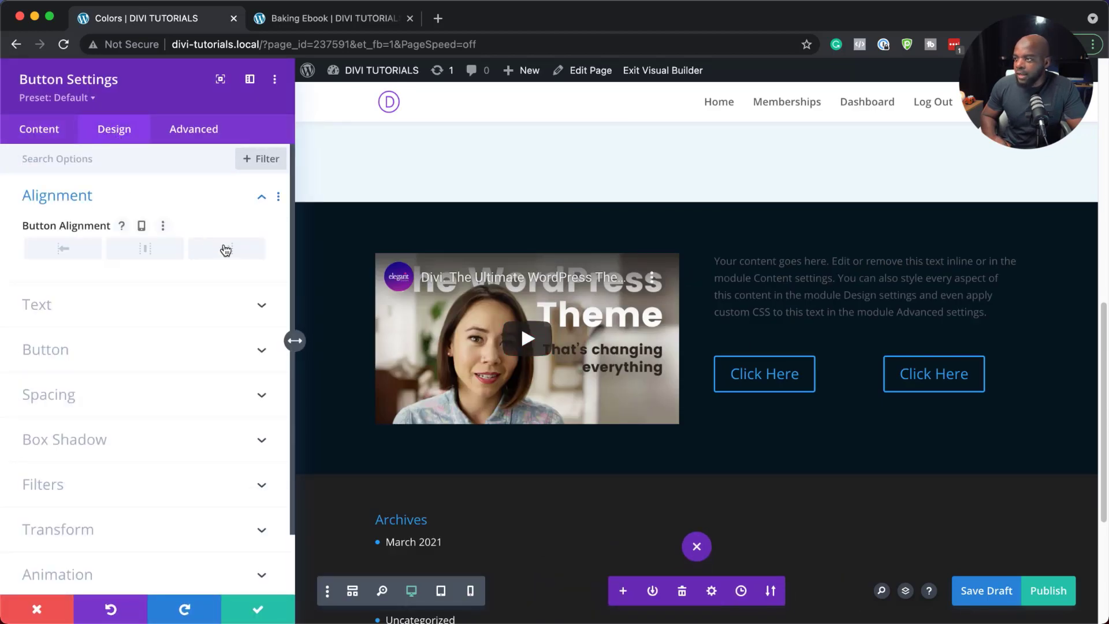
pyautogui.click(226, 249)
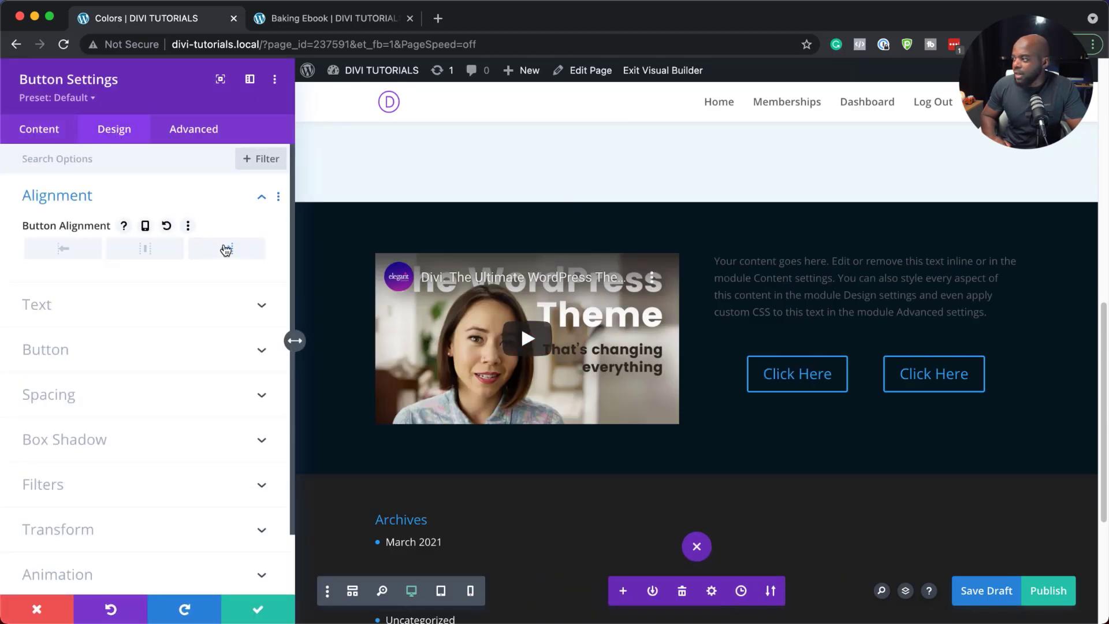
pyautogui.click(257, 611)
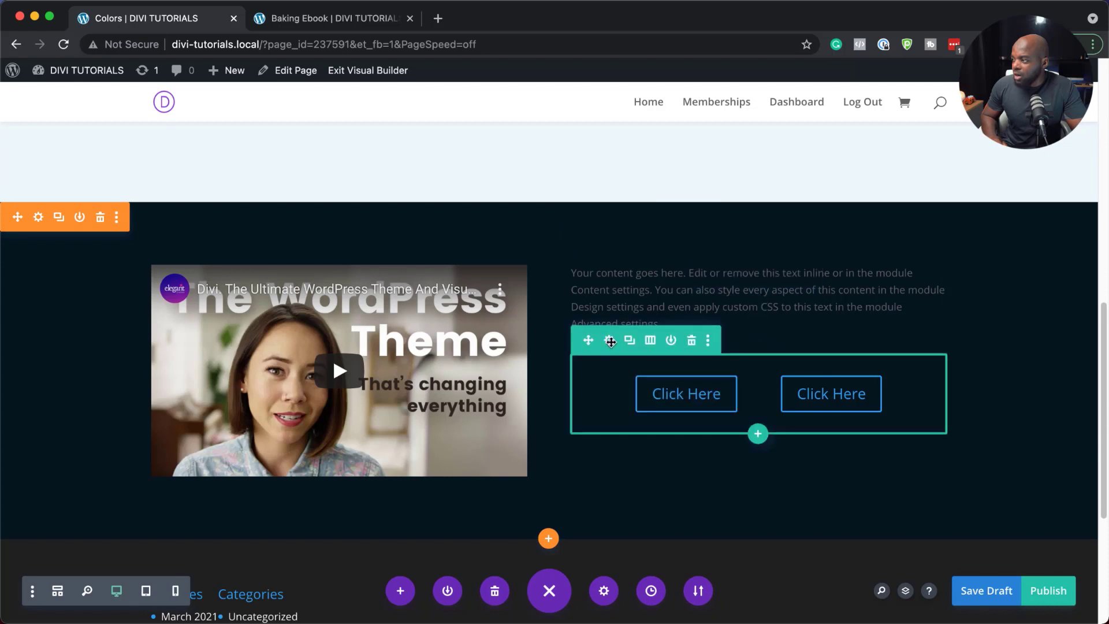
# - Enable a custom gutter width of 2 for the two-button row and save the row settings
pyautogui.click(610, 341)
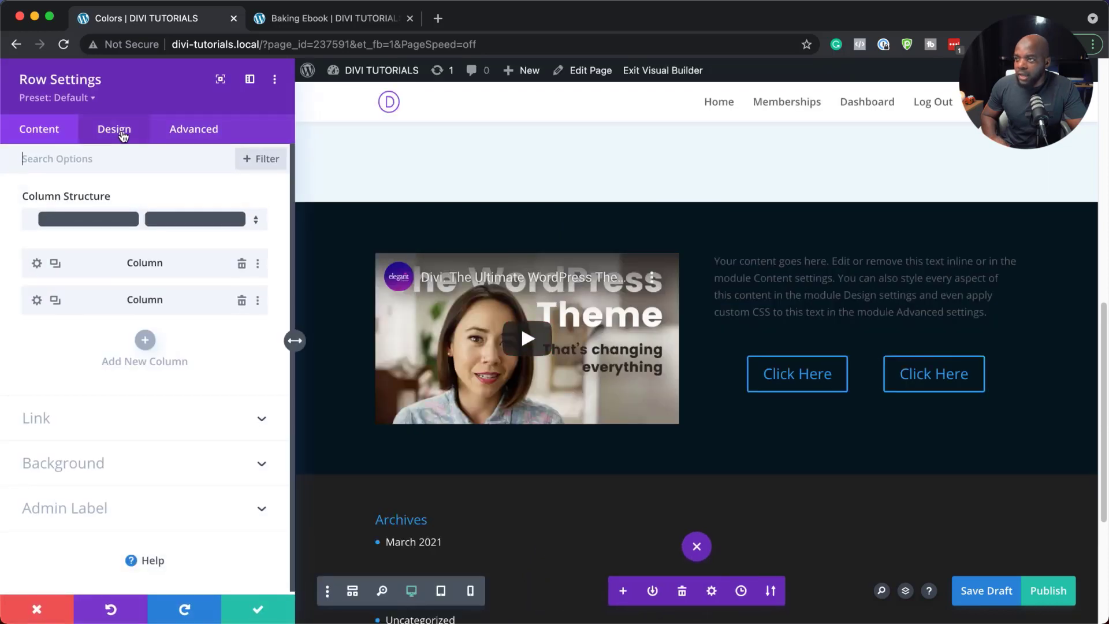
pyautogui.click(121, 133)
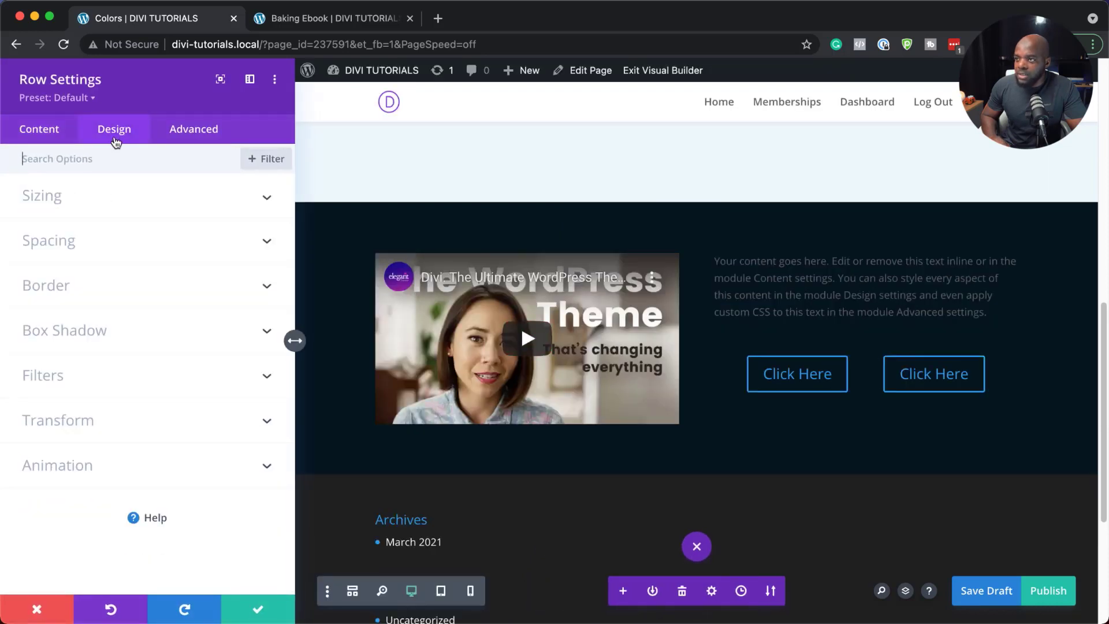
pyautogui.click(79, 207)
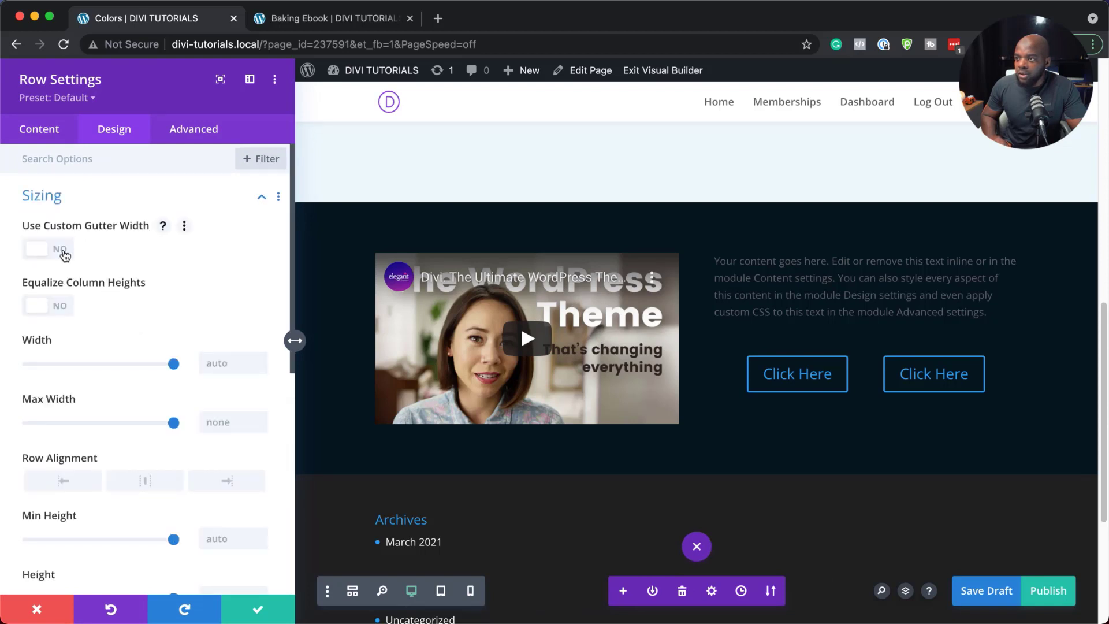
pyautogui.click(64, 254)
pyautogui.moveTo(124, 307); pyautogui.dragTo(84, 309)
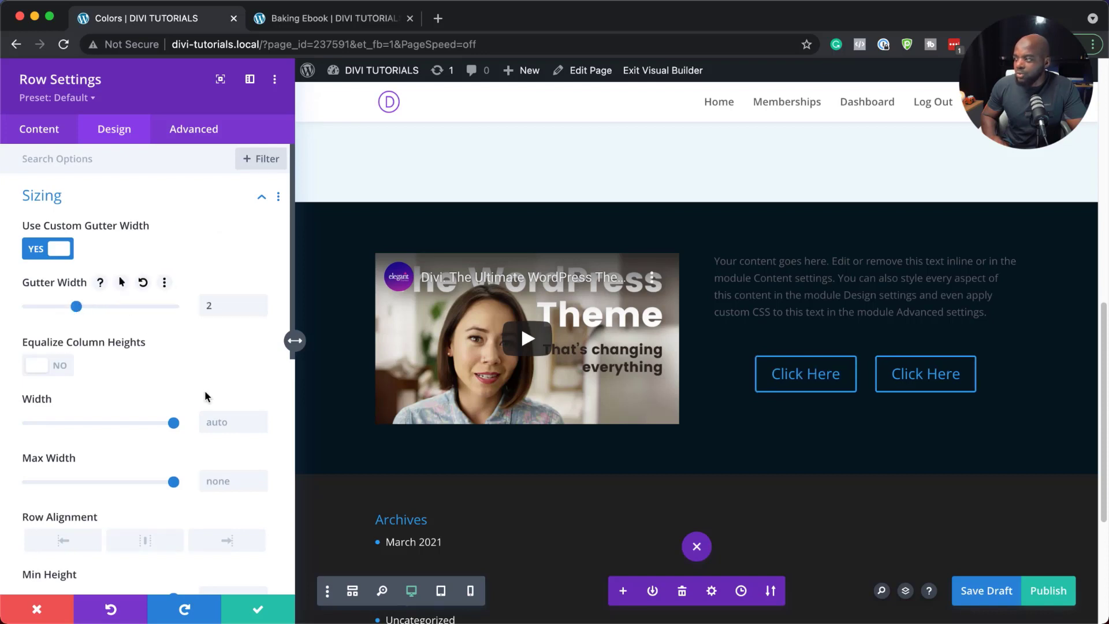
pyautogui.click(257, 608)
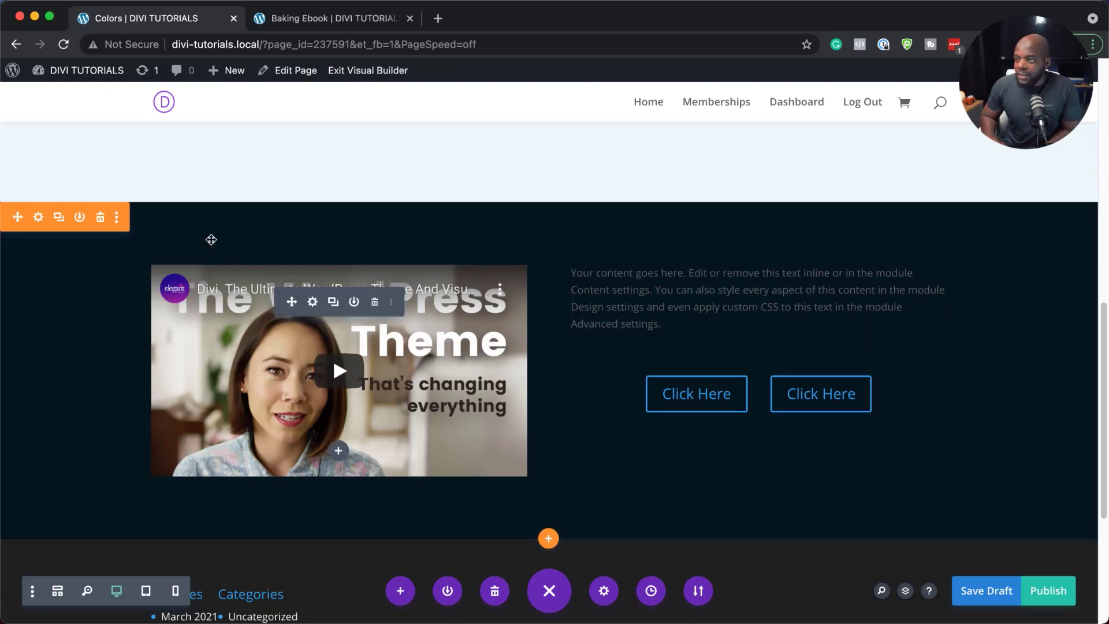
# - Add a regular section beneath the video section and dismiss its row insertion without choosing a layout
pyautogui.click(547, 533)
pyautogui.click(459, 488)
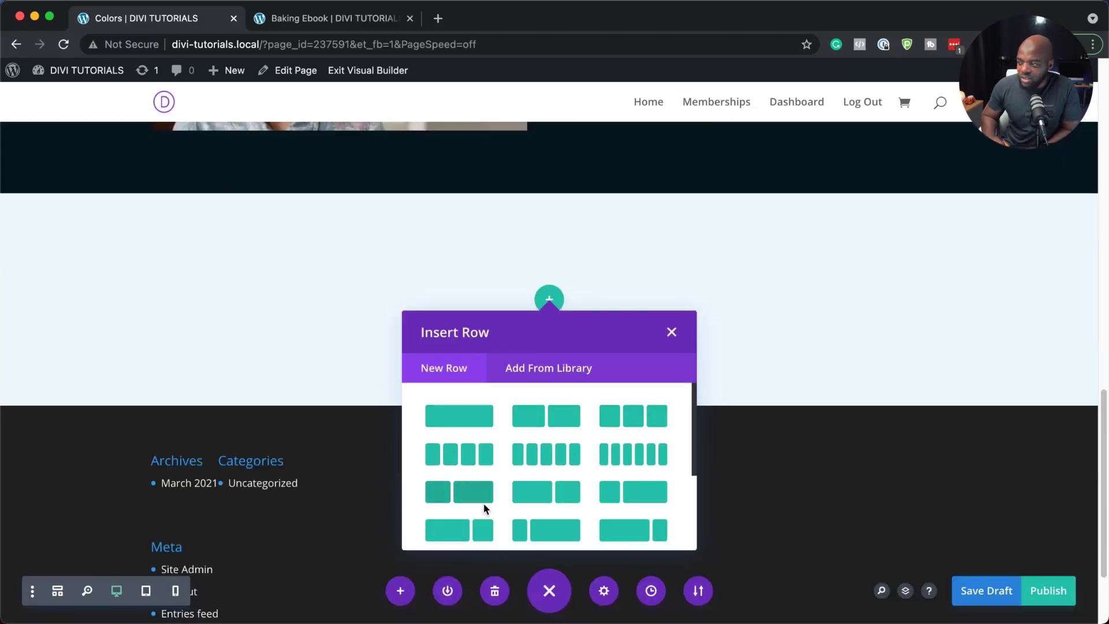
pyautogui.scroll(1, 916, 432)
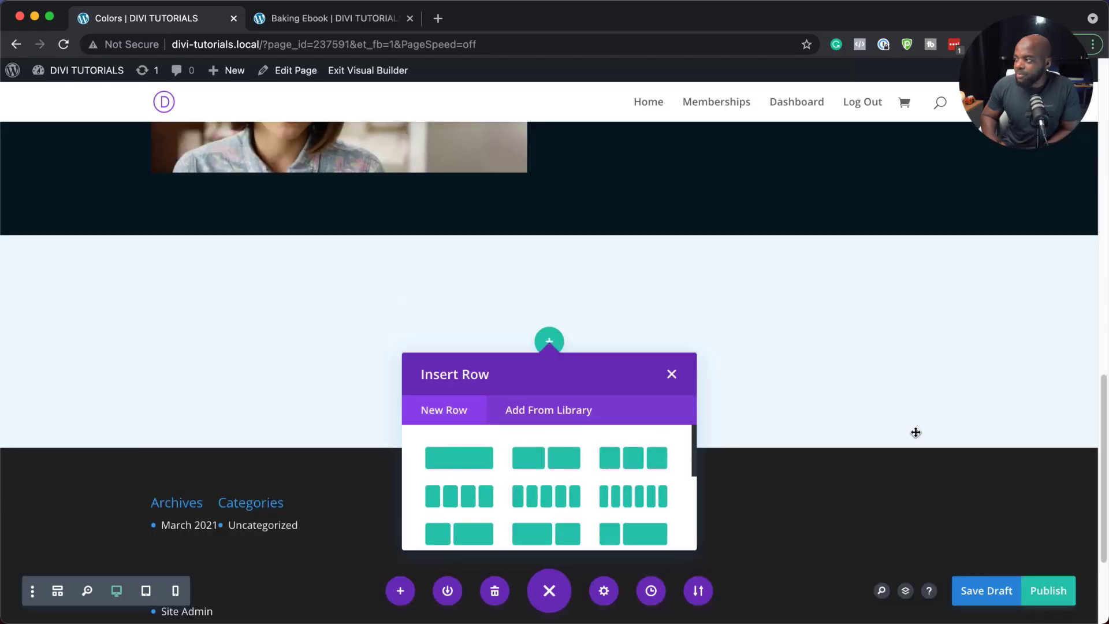
pyautogui.click(671, 375)
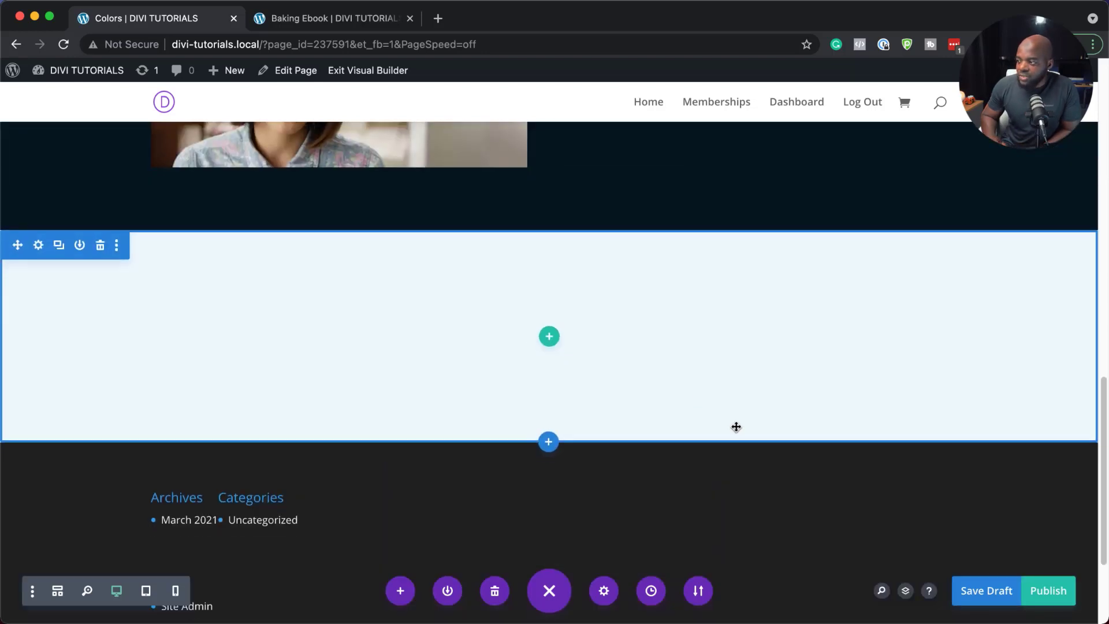
# - Delete the empty section between the blurb section and the dark video section
pyautogui.scroll(-4, 735, 426)
pyautogui.scroll(6, 738, 427)
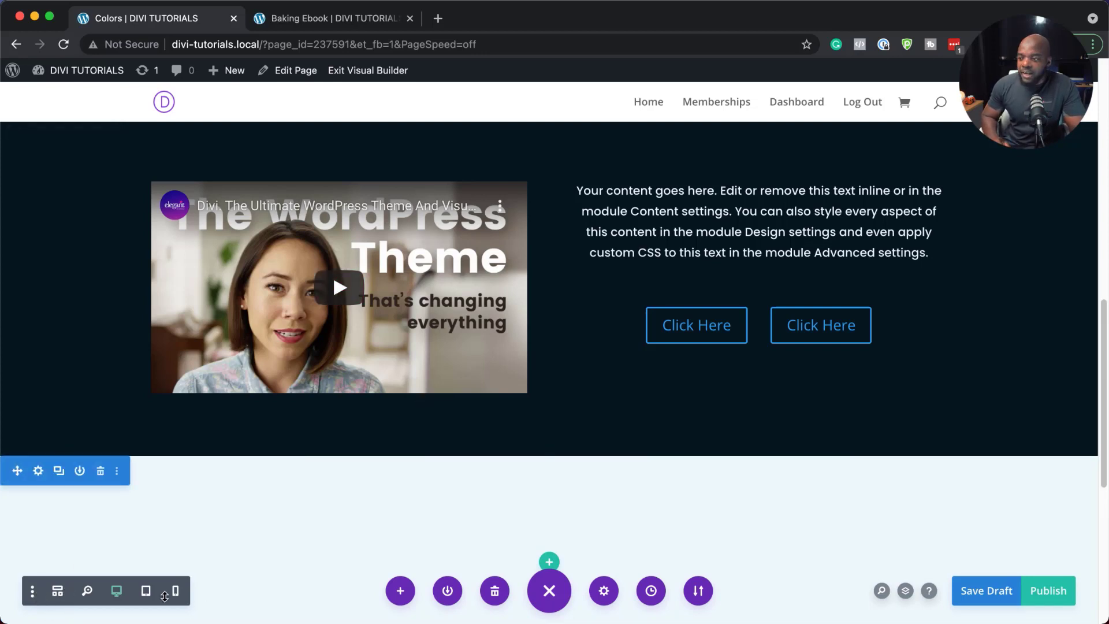
pyautogui.scroll(5, 308, 313)
pyautogui.scroll(1, 332, 344)
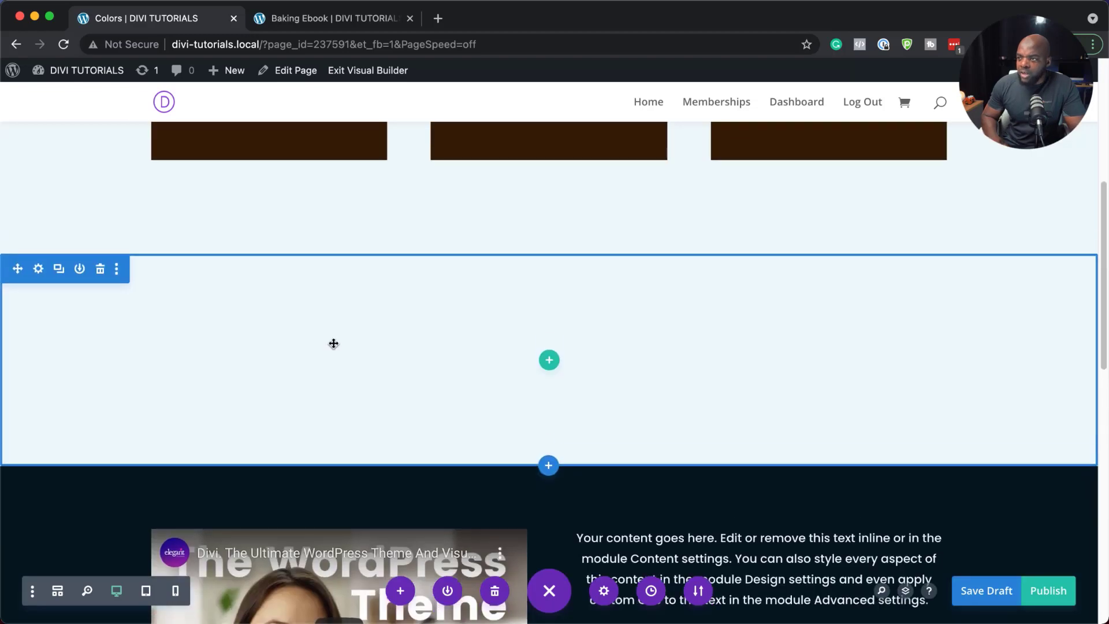
pyautogui.click(100, 278)
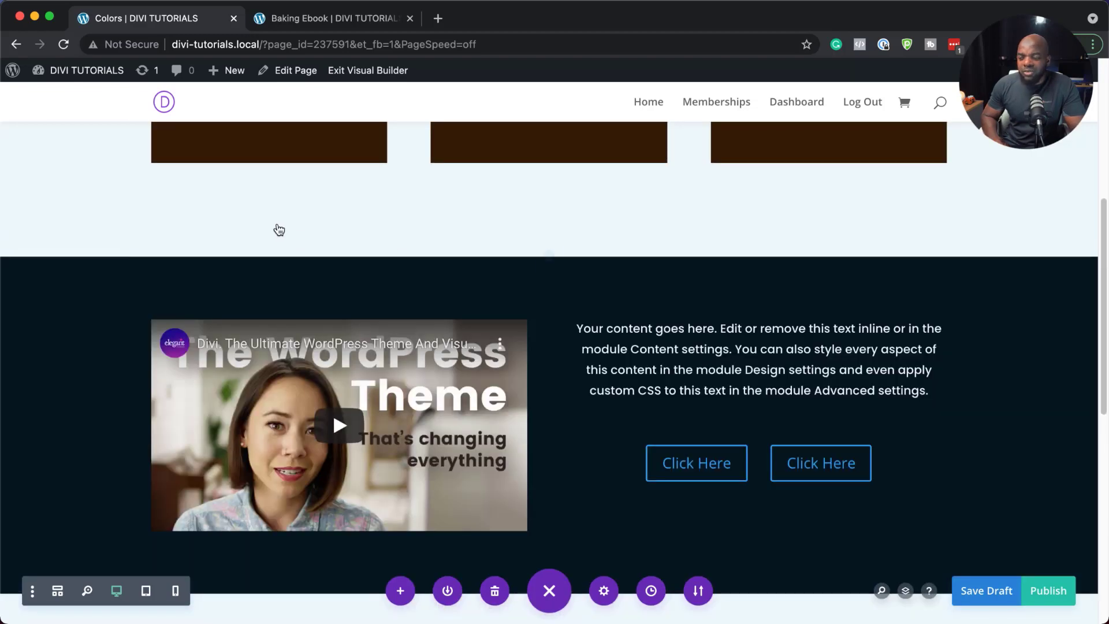
# - Customize the builder settings toolbar to include the hover, click and grid interaction modes, and close the builder settings
pyautogui.scroll(5, 375, 345)
pyautogui.scroll(1, 375, 345)
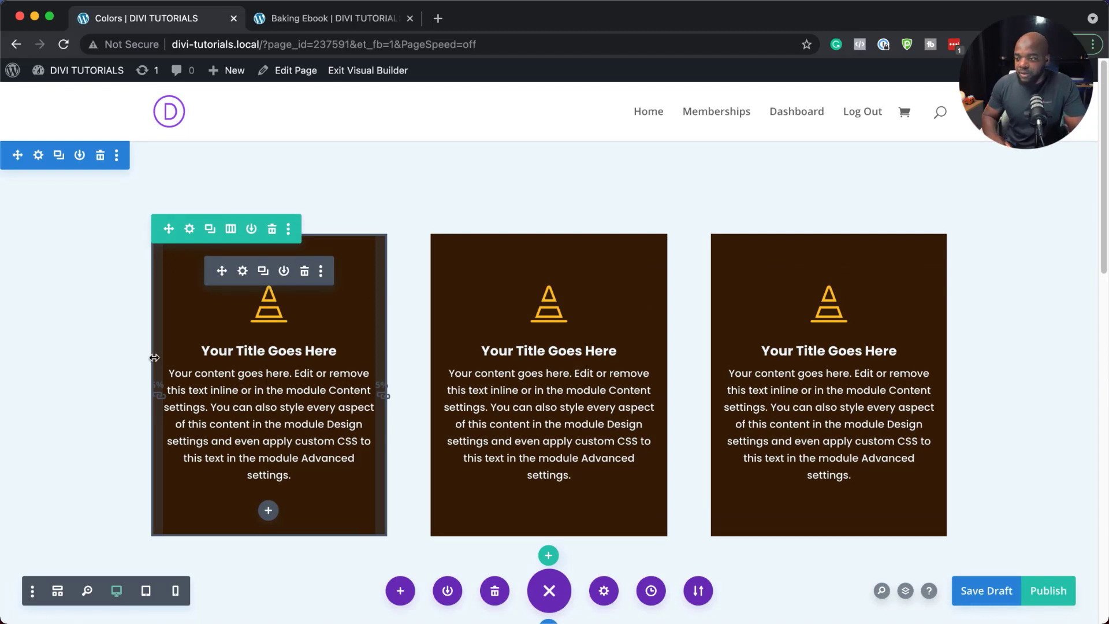
pyautogui.click(33, 592)
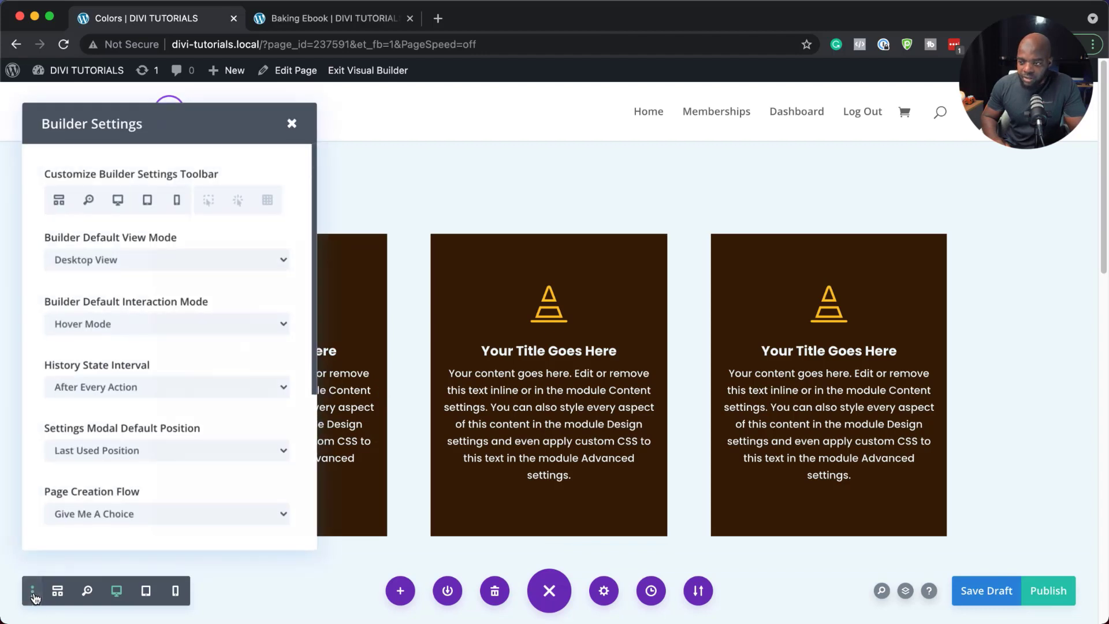
pyautogui.click(210, 202)
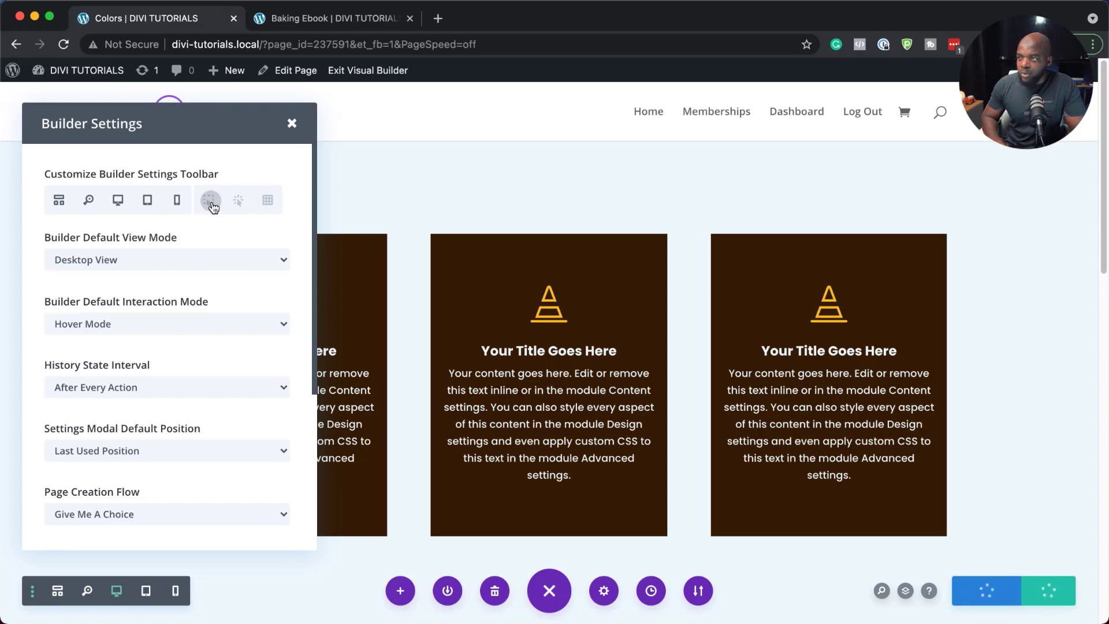
pyautogui.click(243, 202)
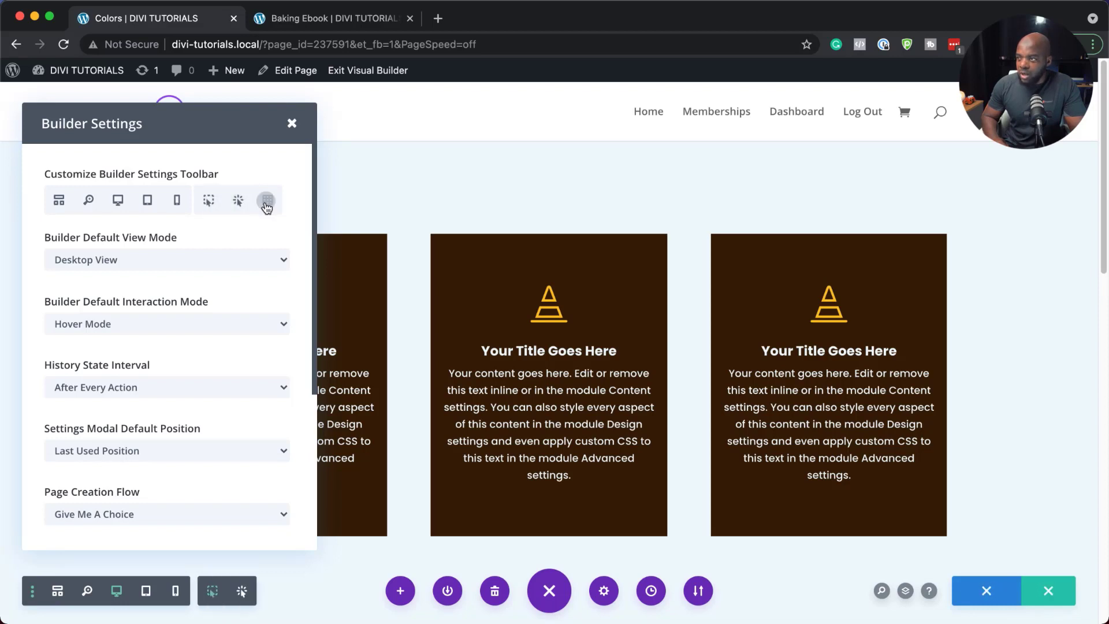
pyautogui.click(266, 202)
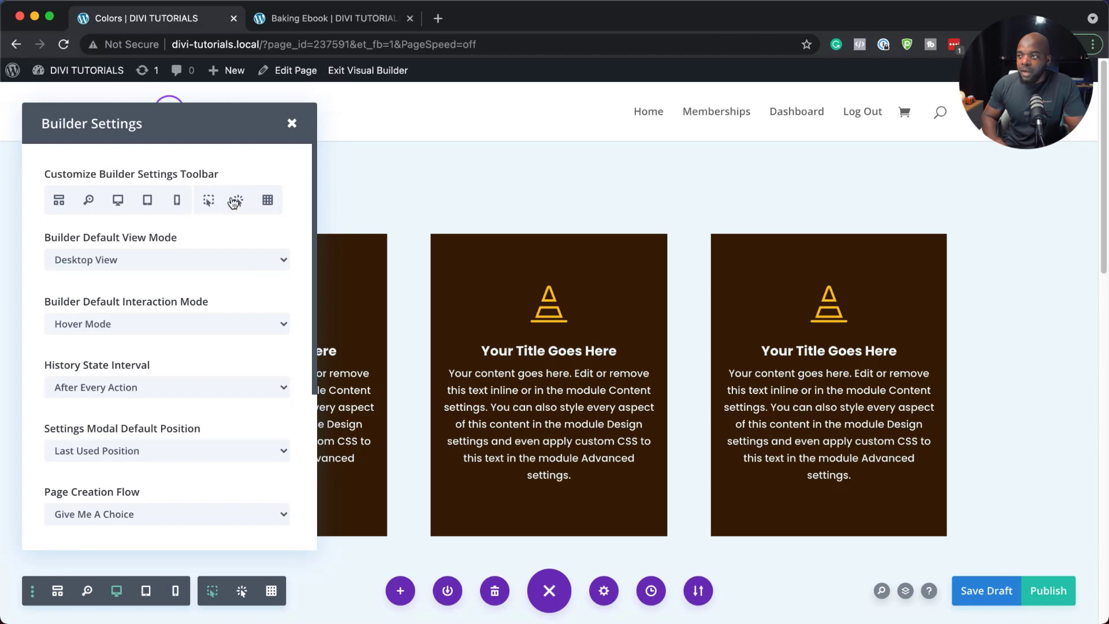
pyautogui.click(292, 125)
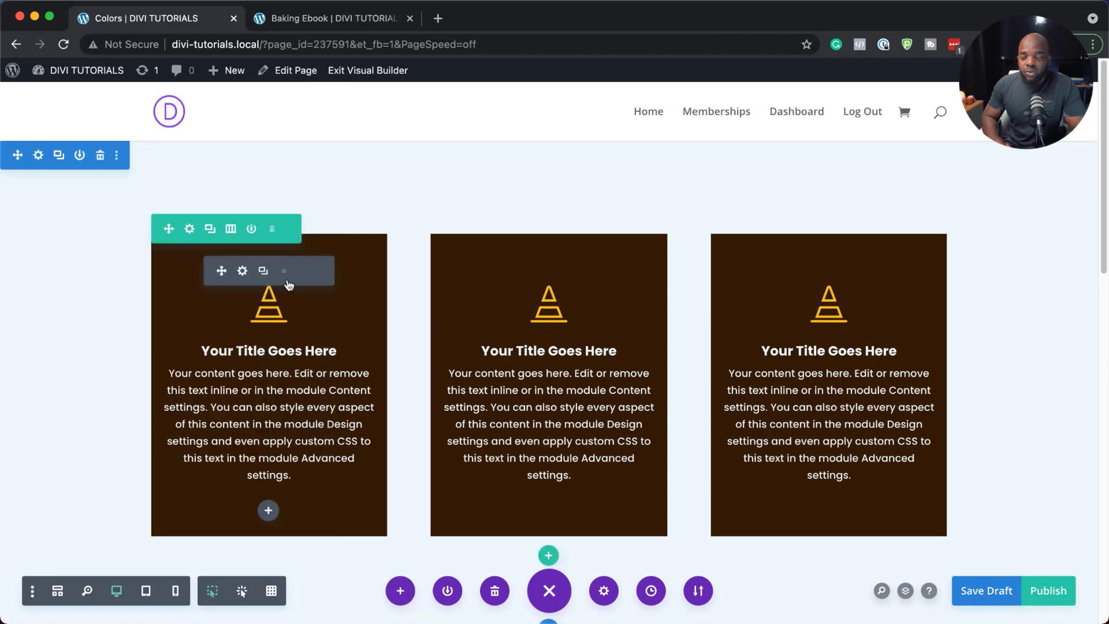
# - Switch the builder to grid mode and examine the editing controls on the blurb and video sections
pyautogui.scroll(-1, 402, 415)
pyautogui.scroll(-1, 403, 414)
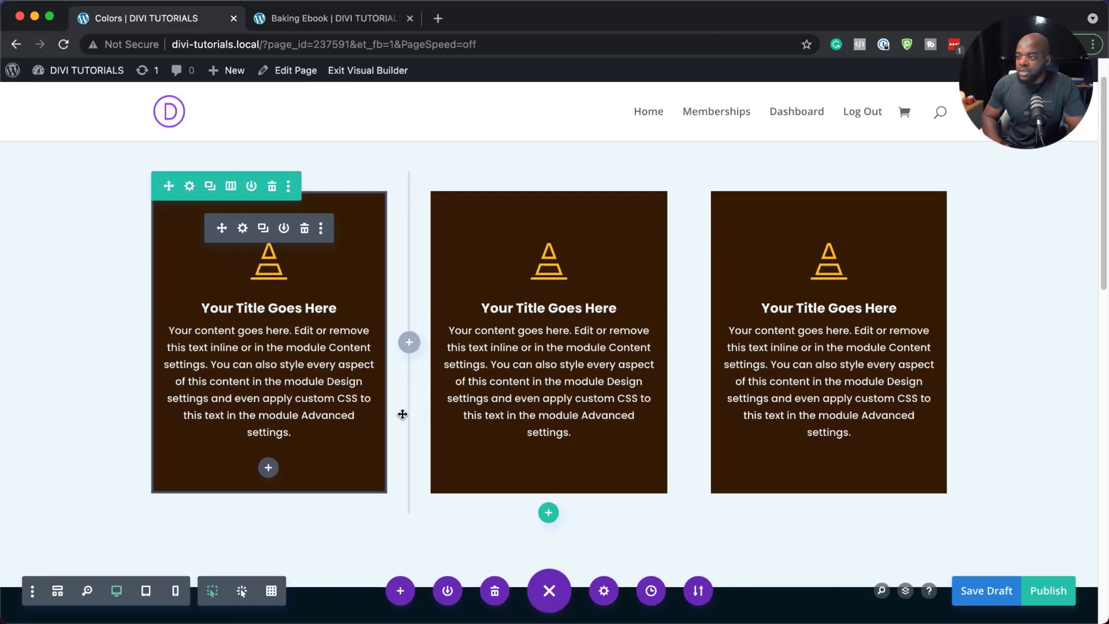
pyautogui.click(272, 592)
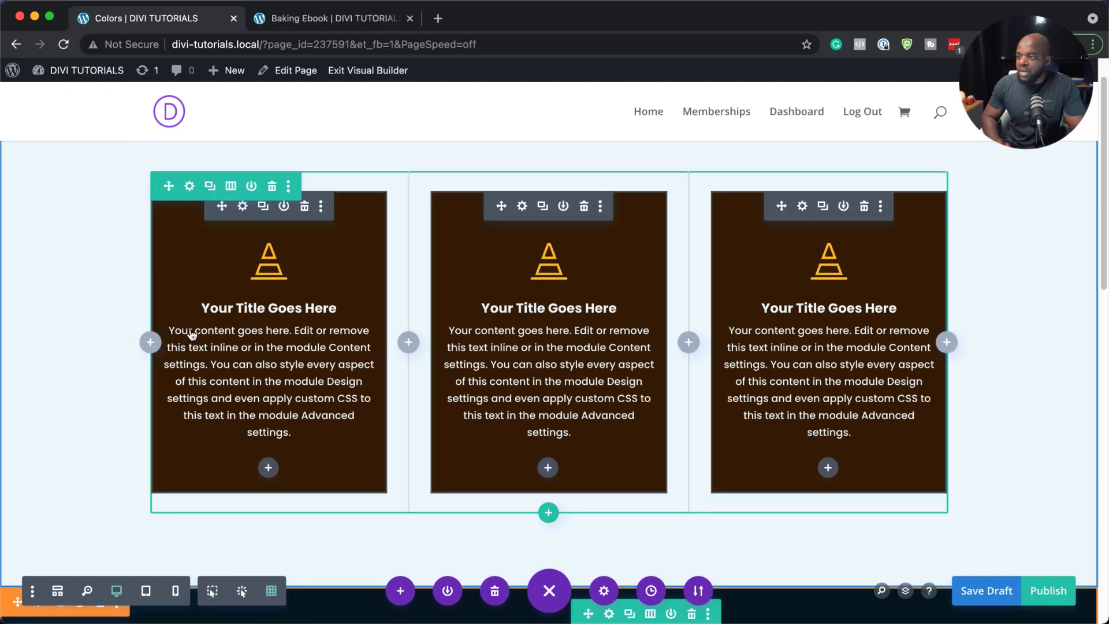
pyautogui.scroll(2, 848, 382)
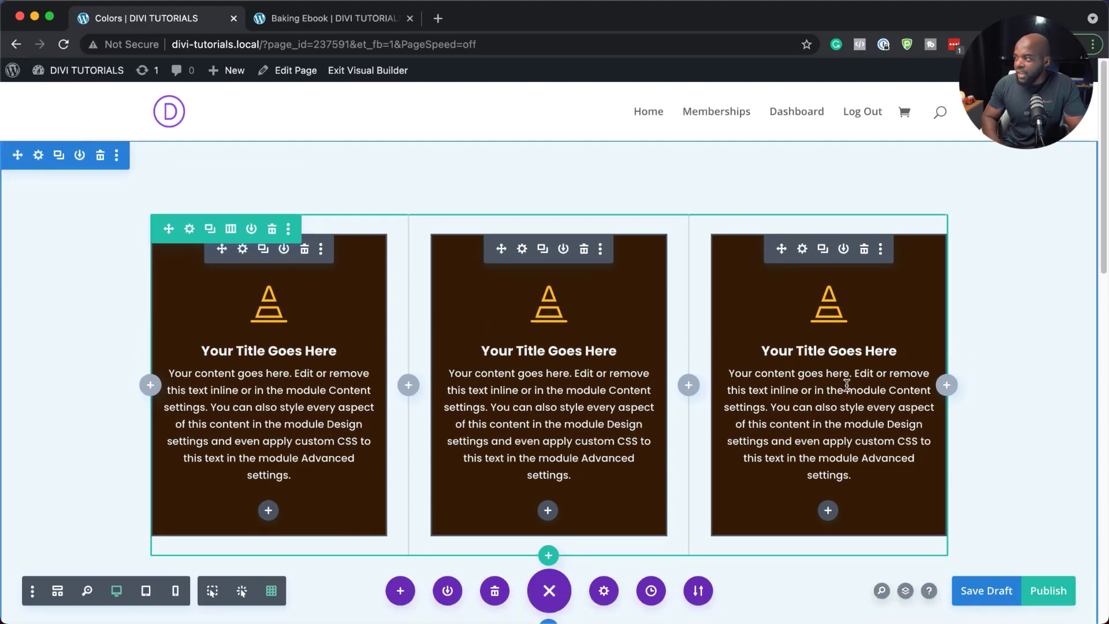
pyautogui.scroll(-10, 470, 355)
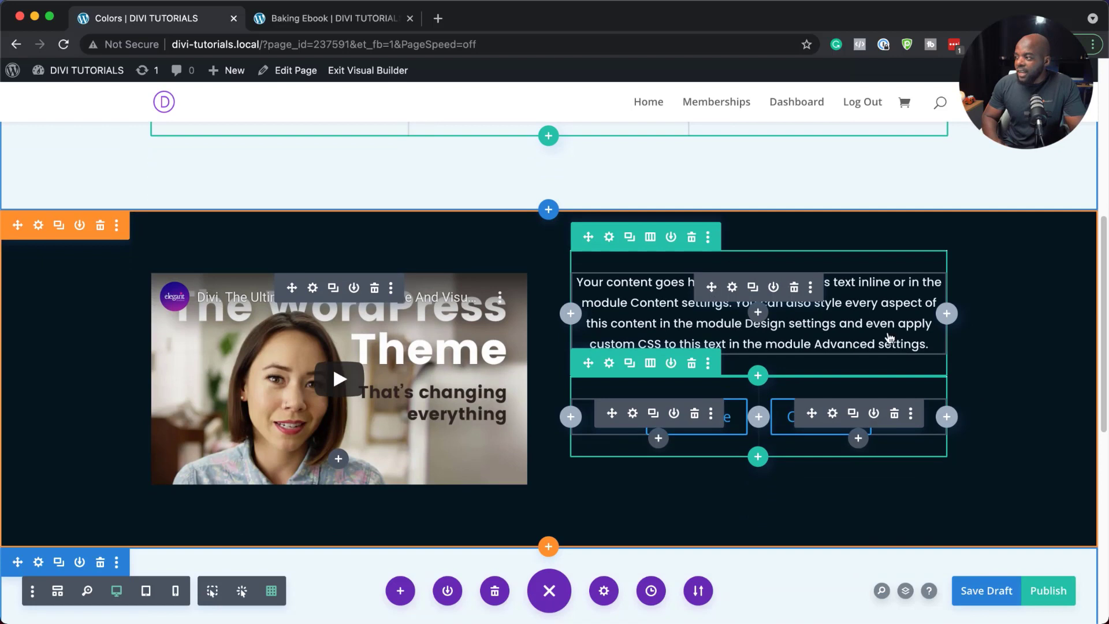
# - Enable custom styles for the second button and set its text color to the saved #eef7fb swatch
pyautogui.click(833, 413)
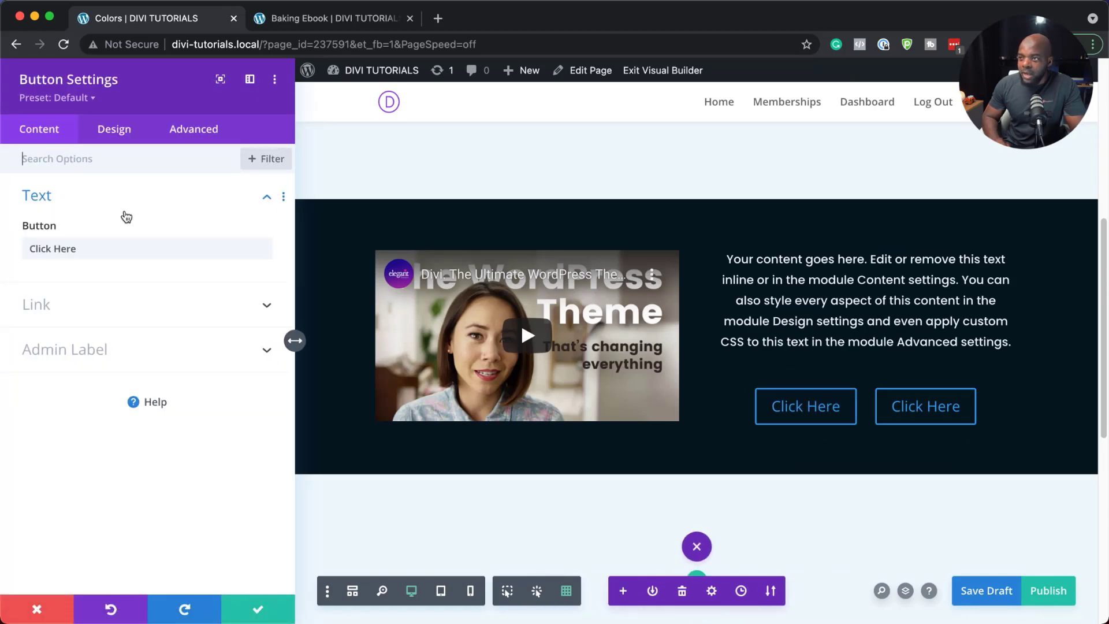
pyautogui.click(122, 124)
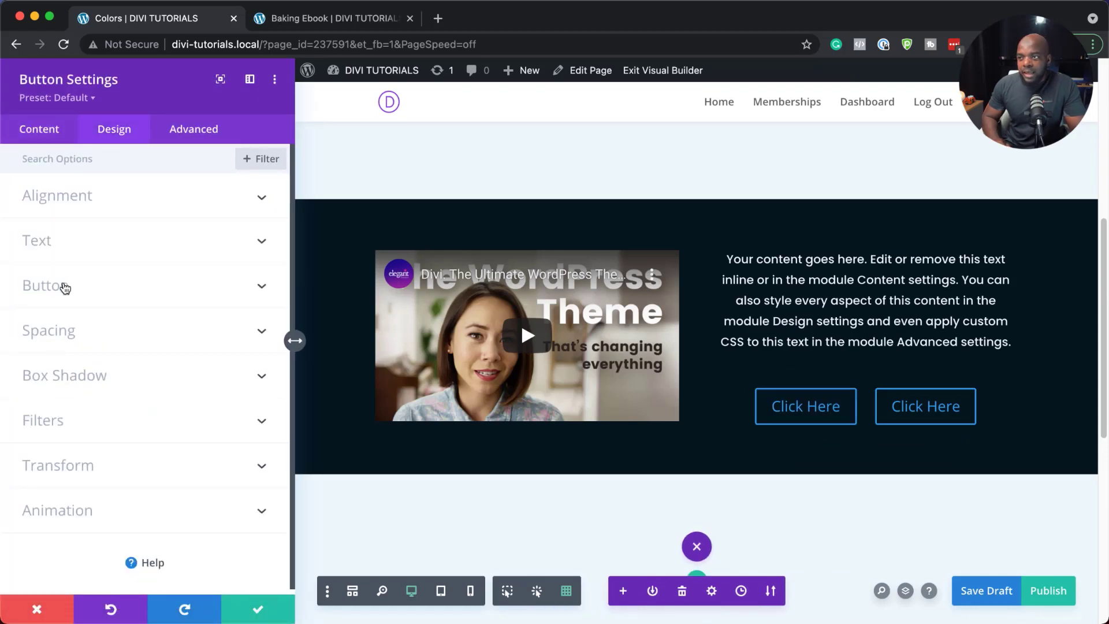
pyautogui.click(65, 288)
pyautogui.click(59, 270)
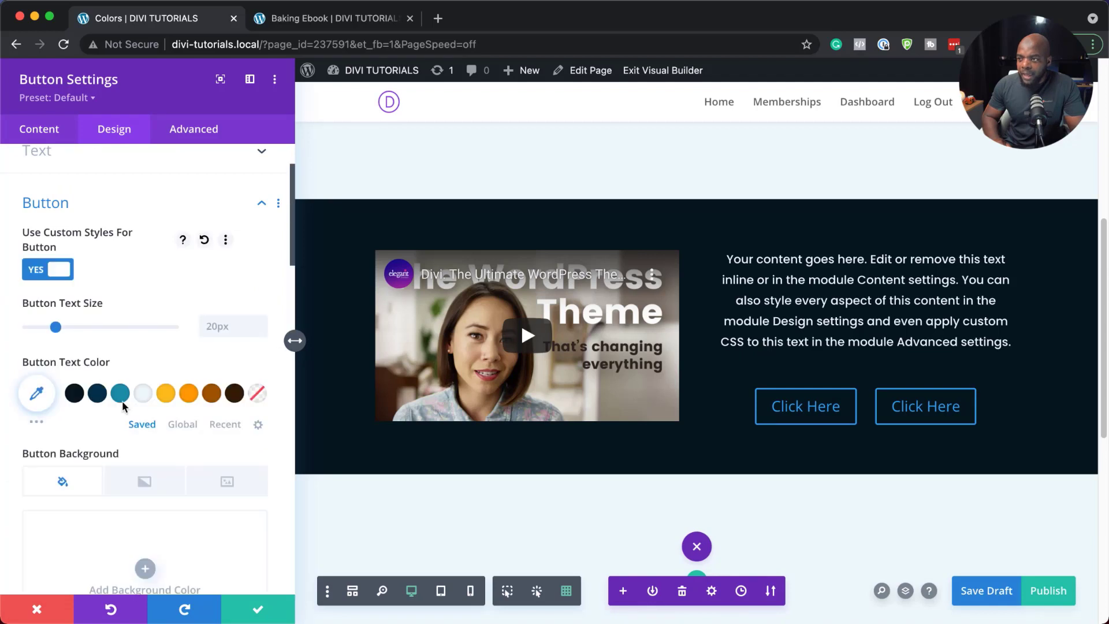
pyautogui.click(142, 397)
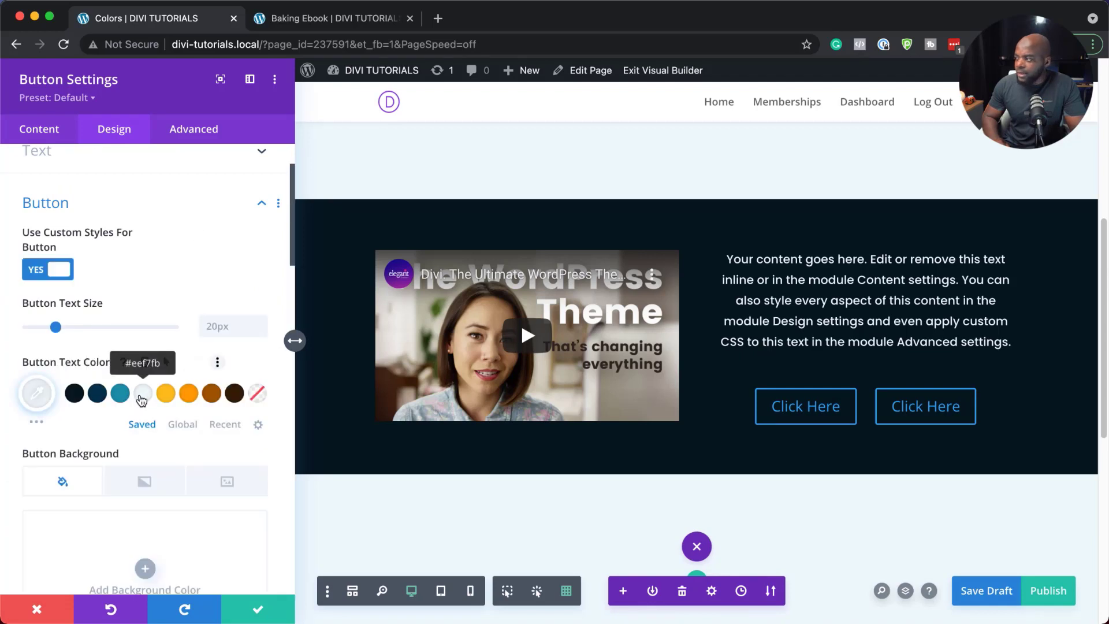
# - Set the second button's background and border color to the saved orange #fd9e02 and save the module
pyautogui.scroll(-4, 153, 462)
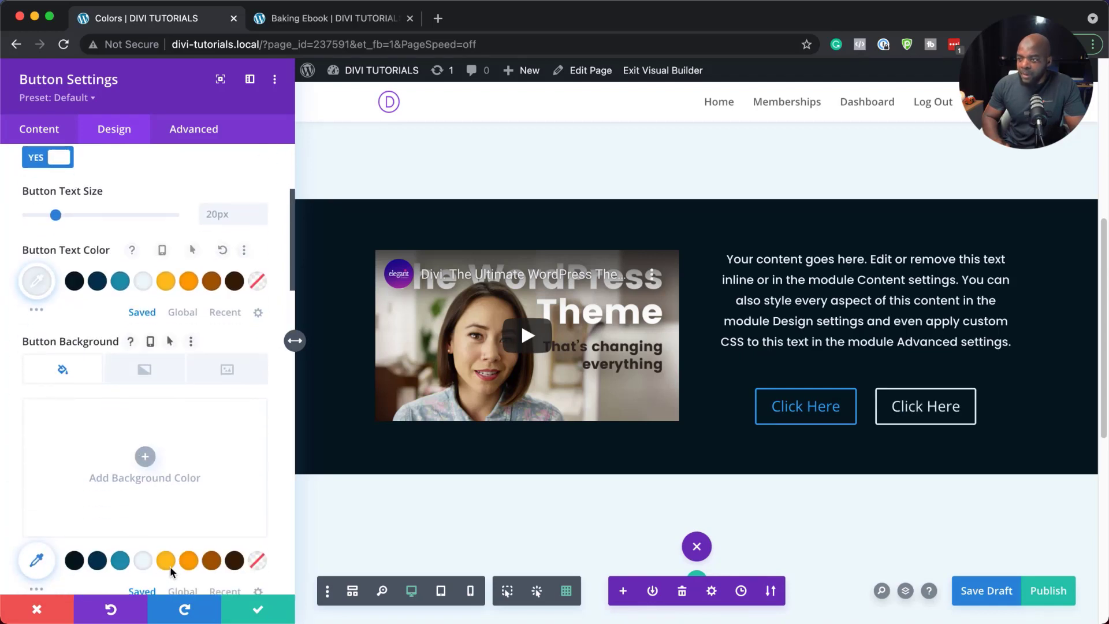
pyautogui.click(190, 564)
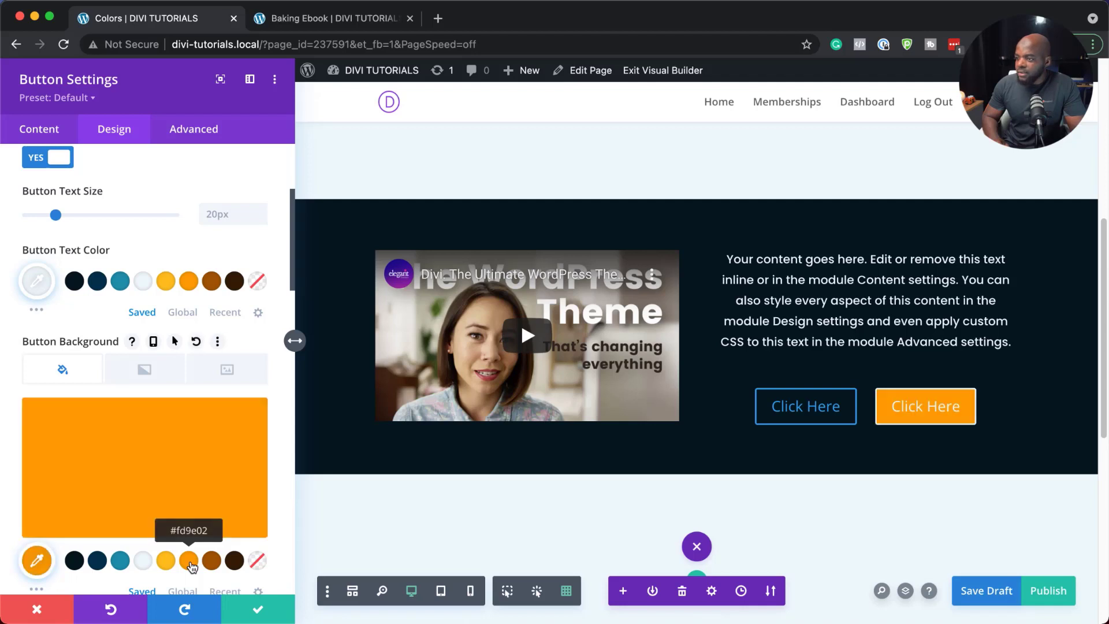
pyautogui.scroll(-3, 191, 563)
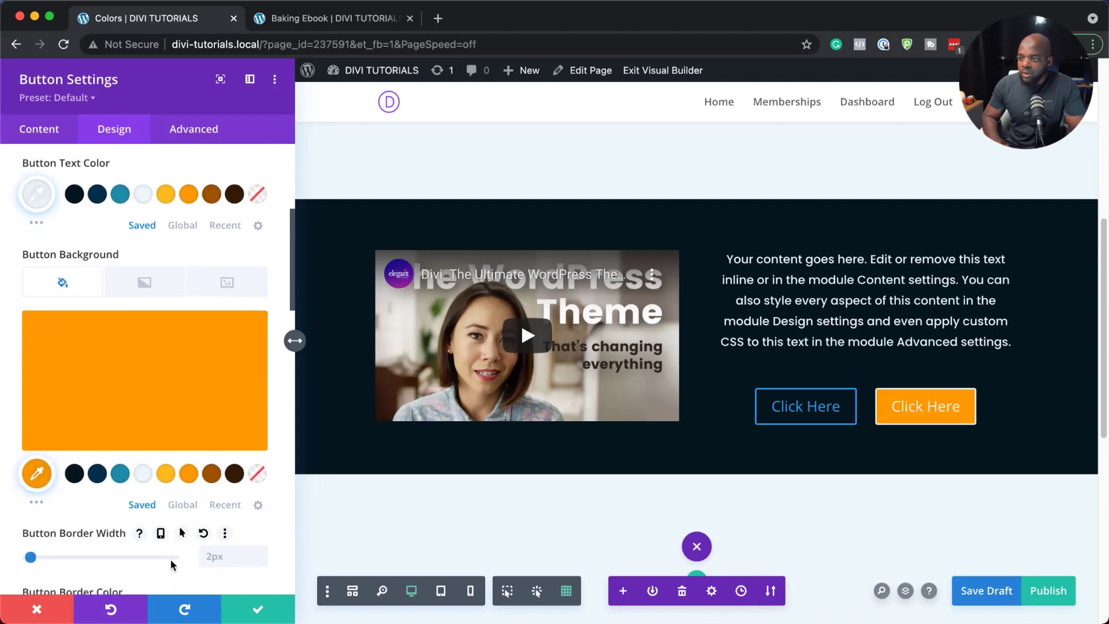
pyautogui.scroll(-3, 173, 563)
pyautogui.click(189, 523)
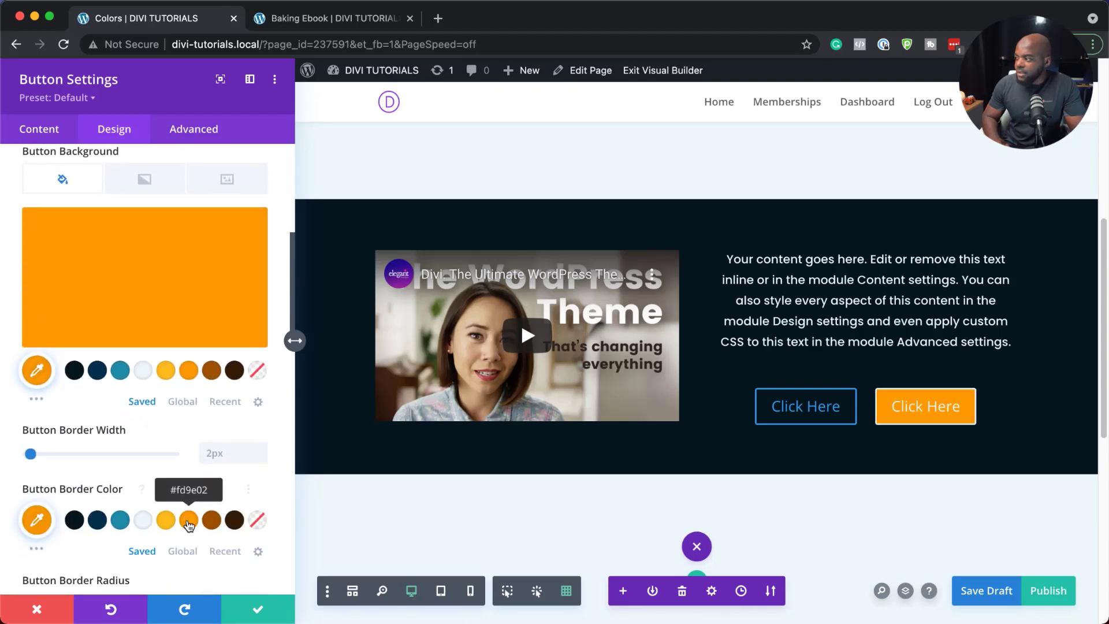
pyautogui.click(258, 610)
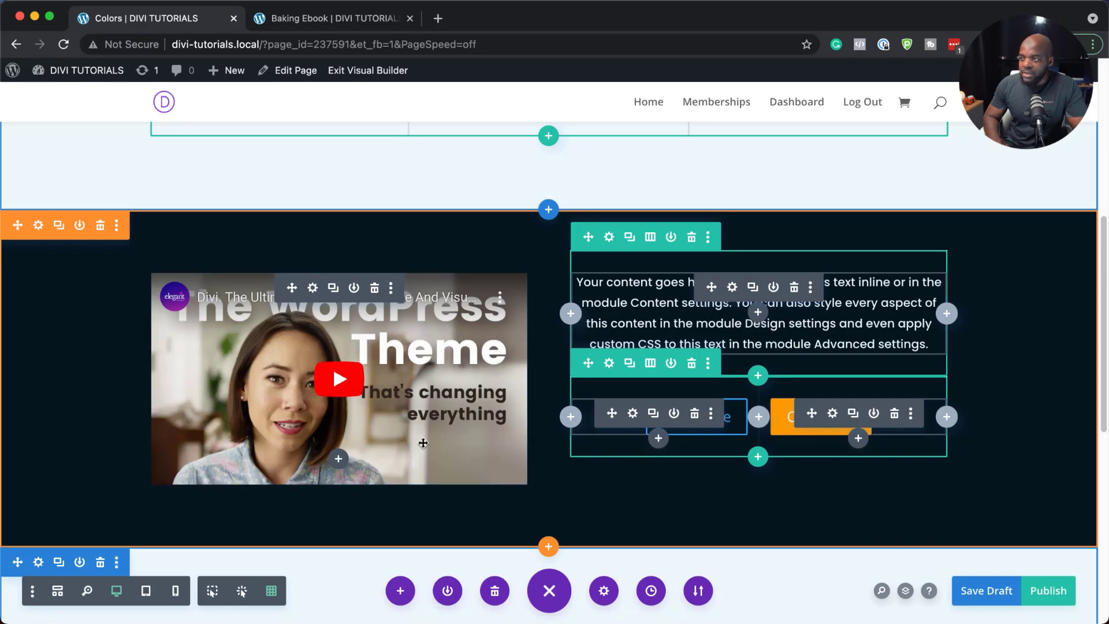
# - Switch the builder to click mode, open the blurb row's settings and close them without changes
pyautogui.scroll(8, 428, 445)
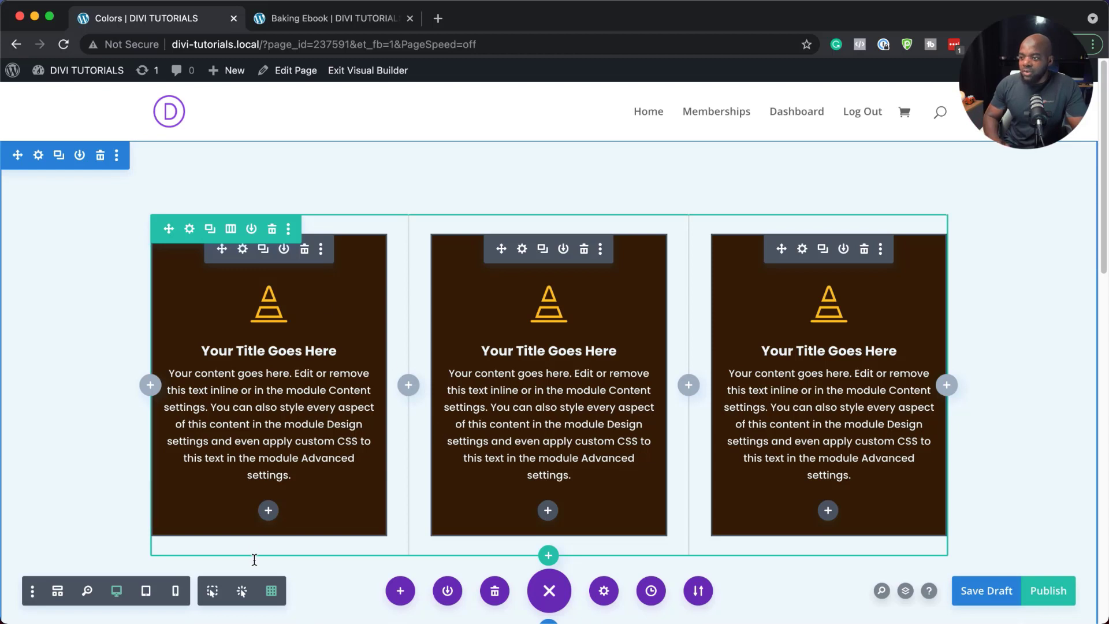
pyautogui.click(242, 591)
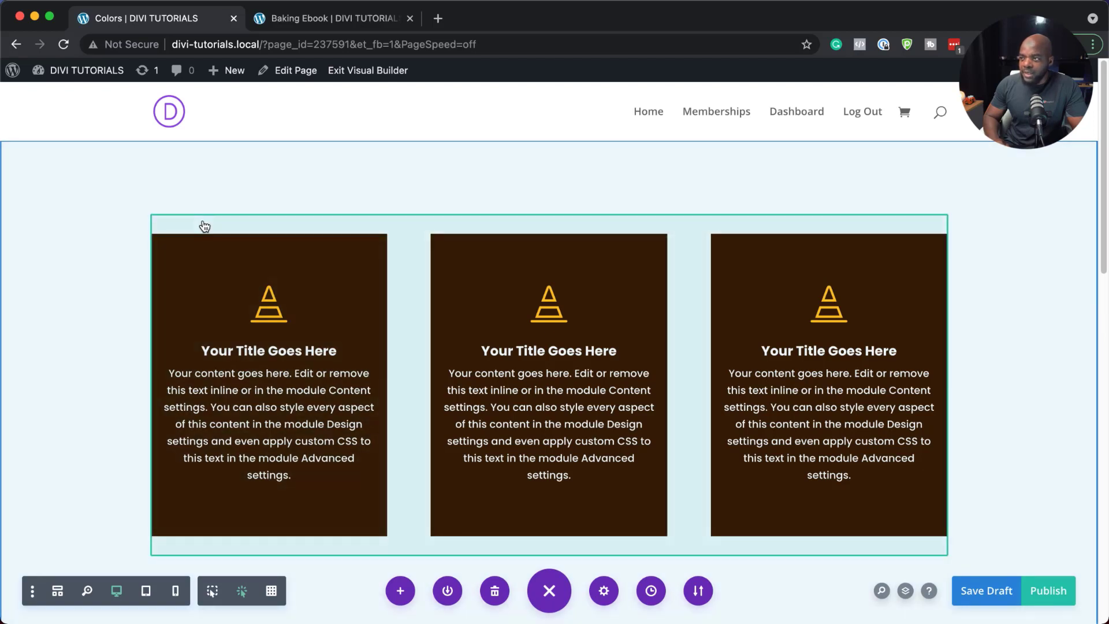
pyautogui.click(201, 228)
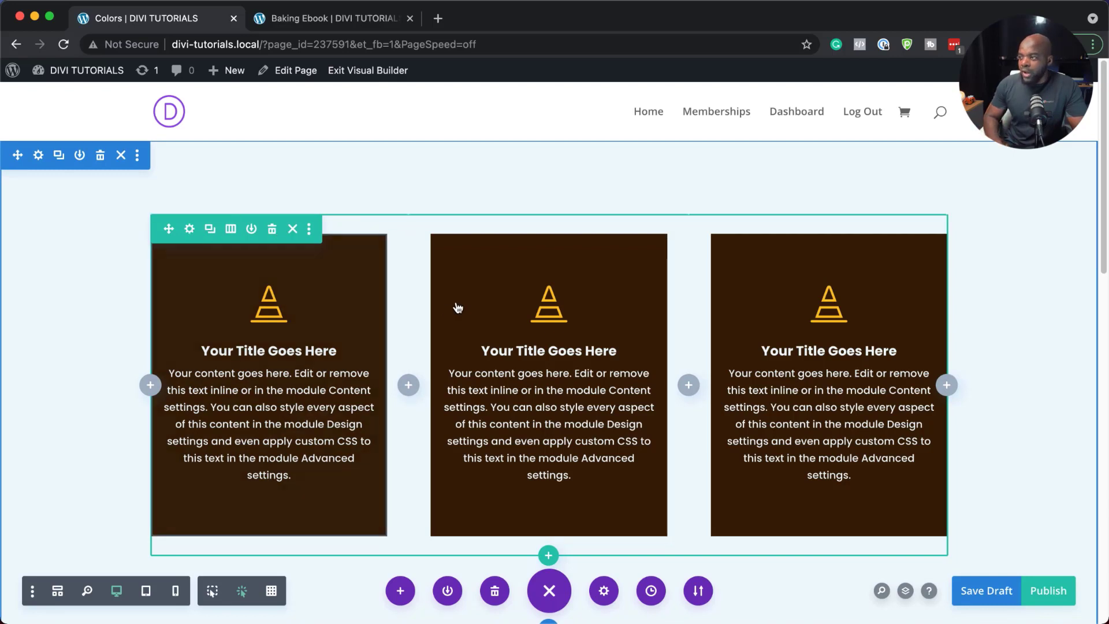
pyautogui.click(190, 228)
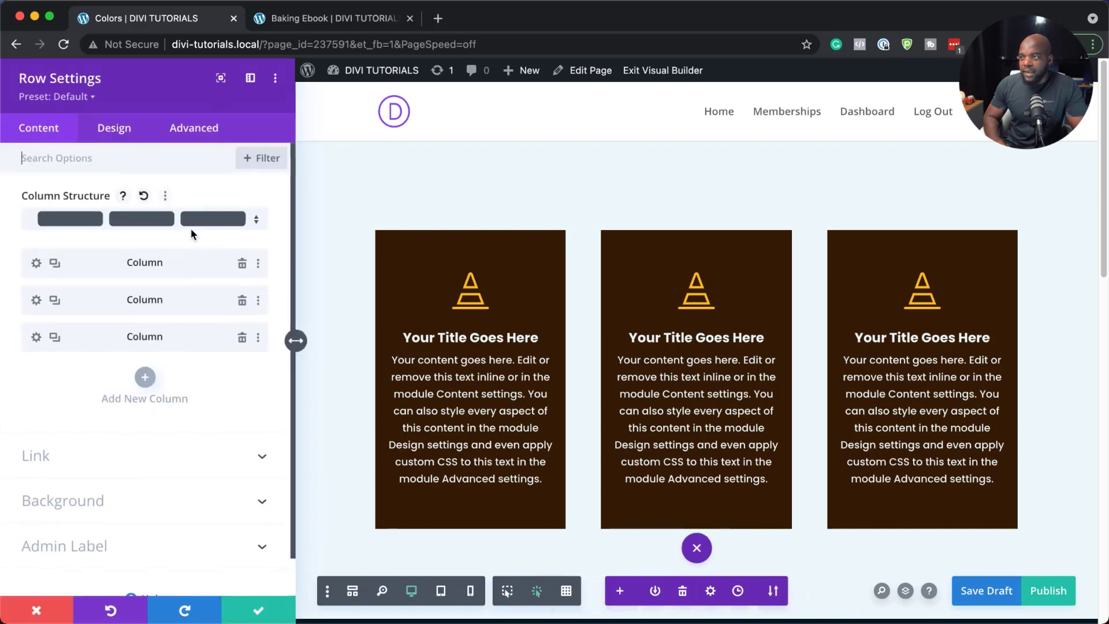
pyautogui.click(39, 614)
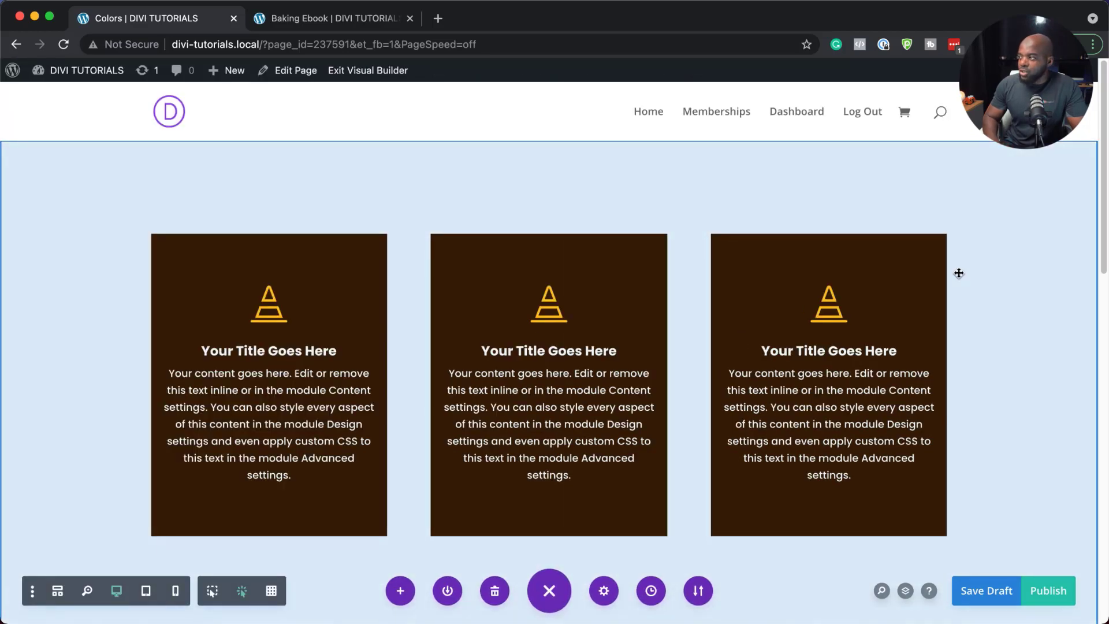
# - Select the button row and its first button in click mode, and switch the builder to hover mode
pyautogui.scroll(-1, 568, 272)
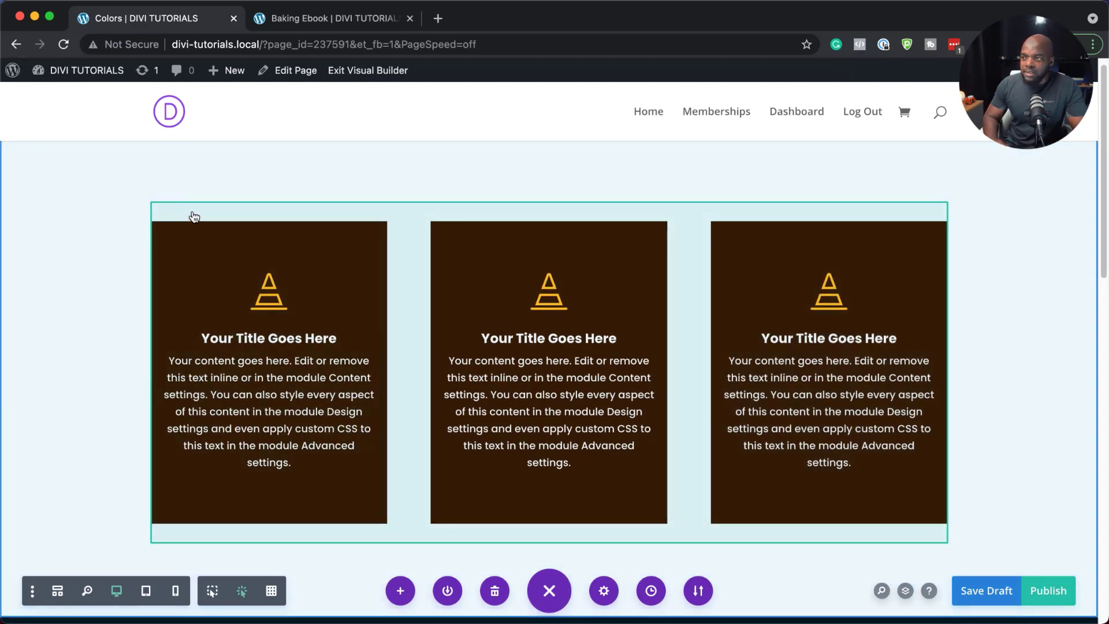
pyautogui.scroll(-10, 458, 358)
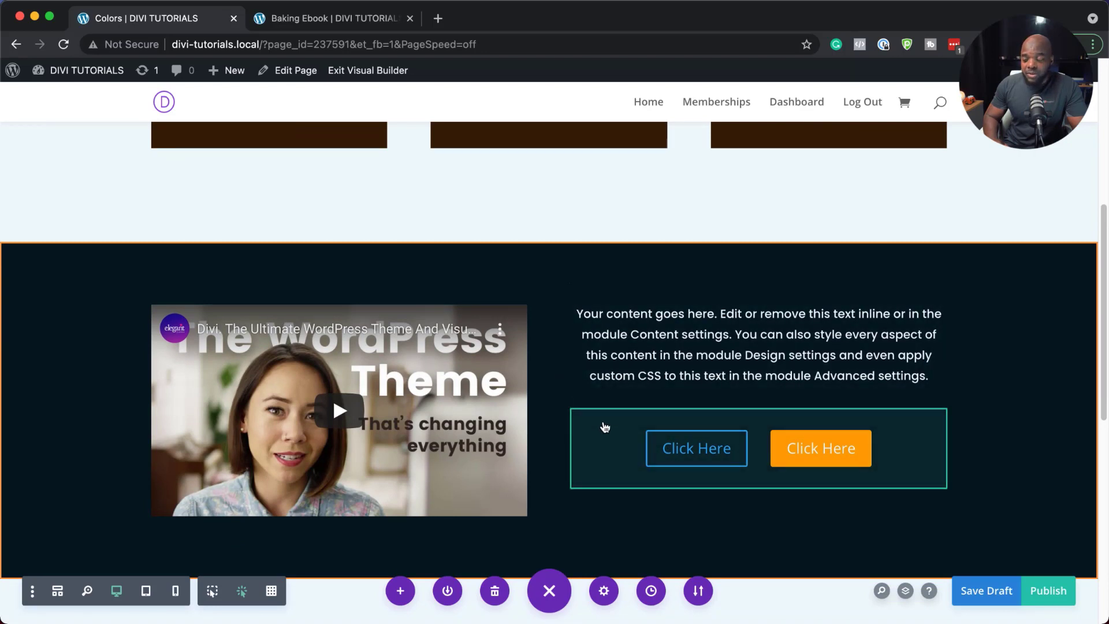
pyautogui.moveTo(605, 427)
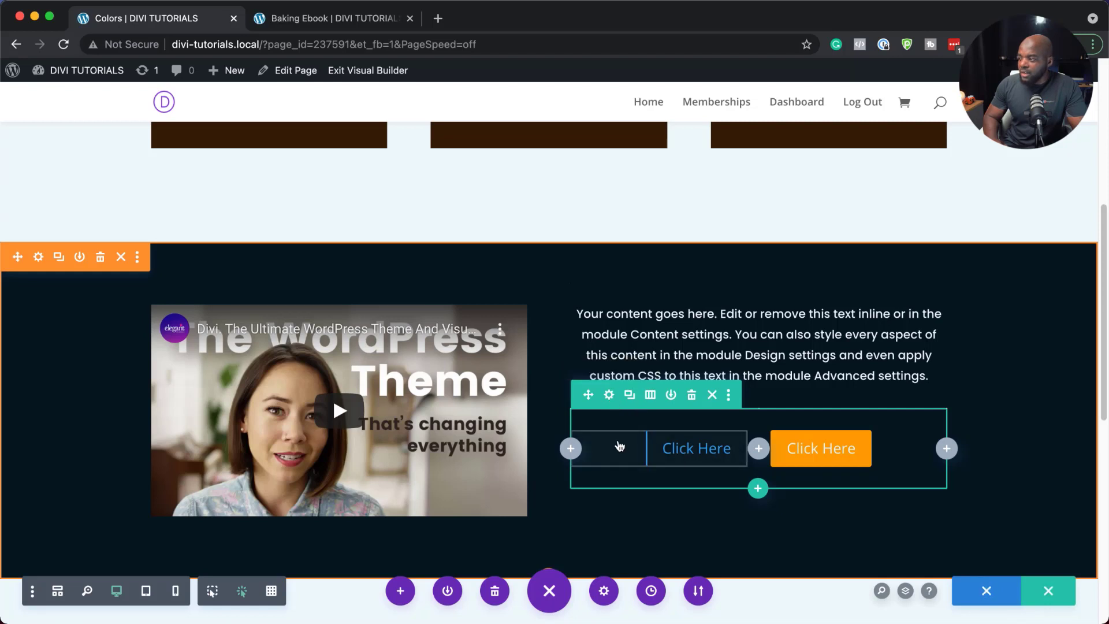
pyautogui.moveTo(632, 451)
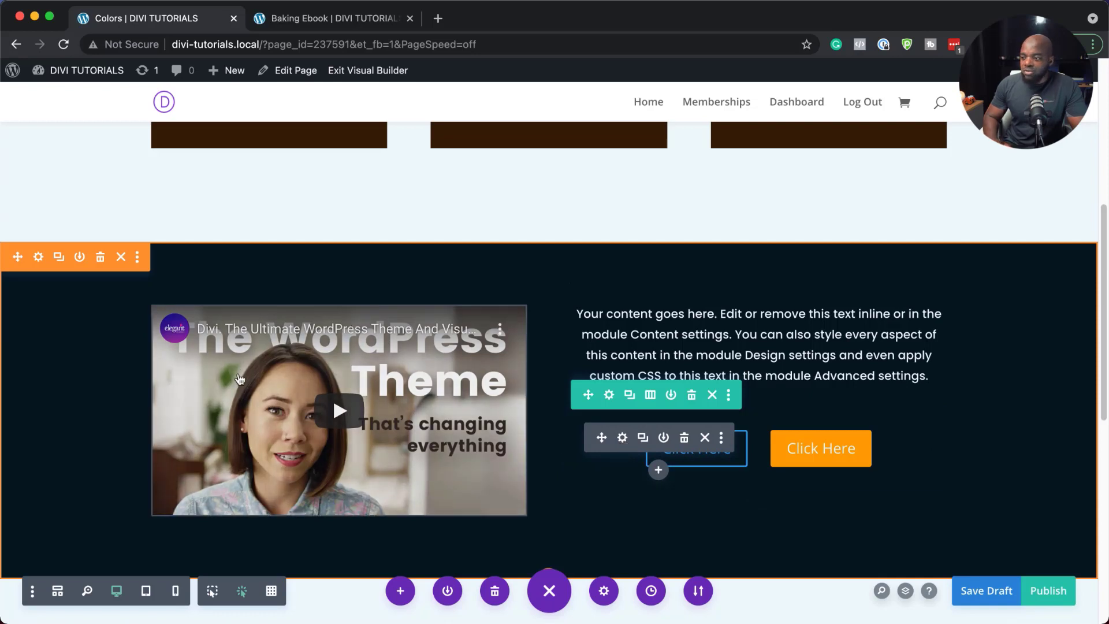
pyautogui.click(213, 592)
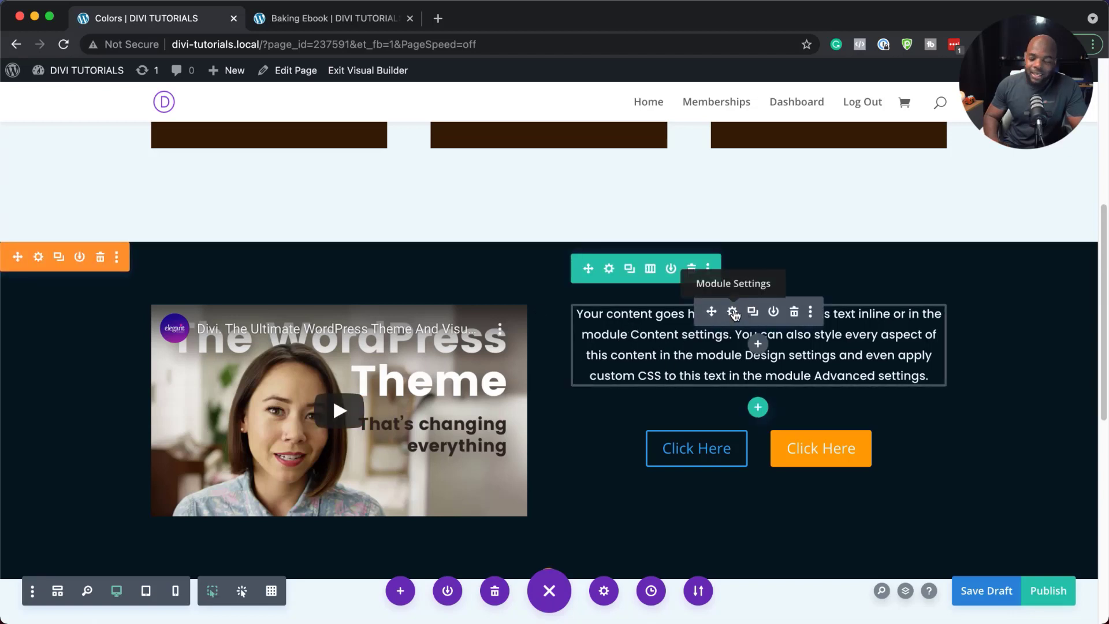
pyautogui.click(242, 593)
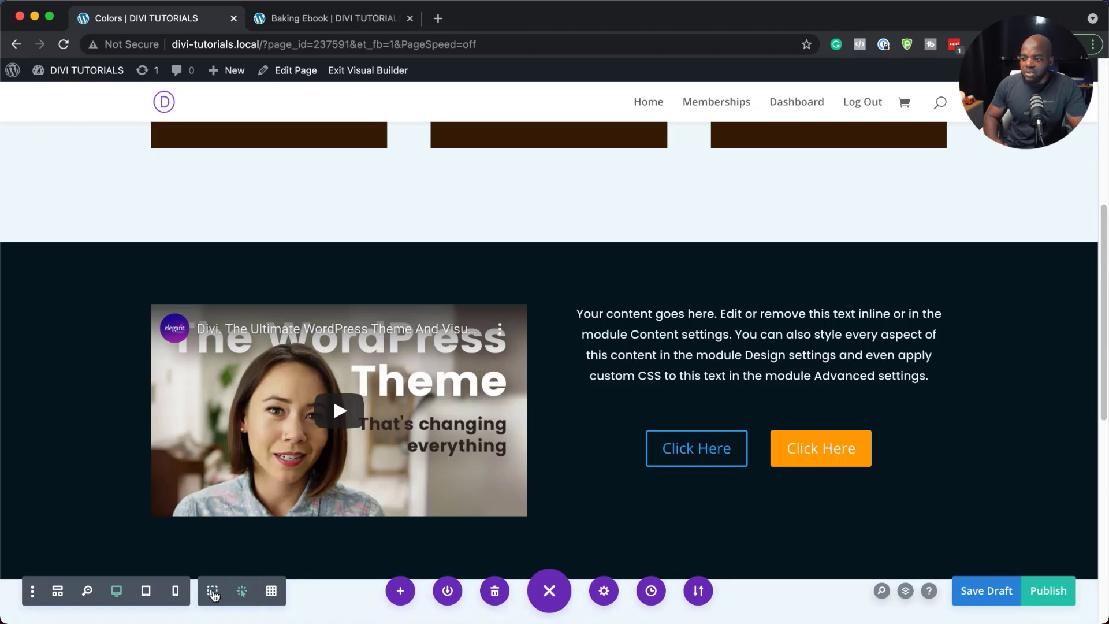
pyautogui.click(214, 594)
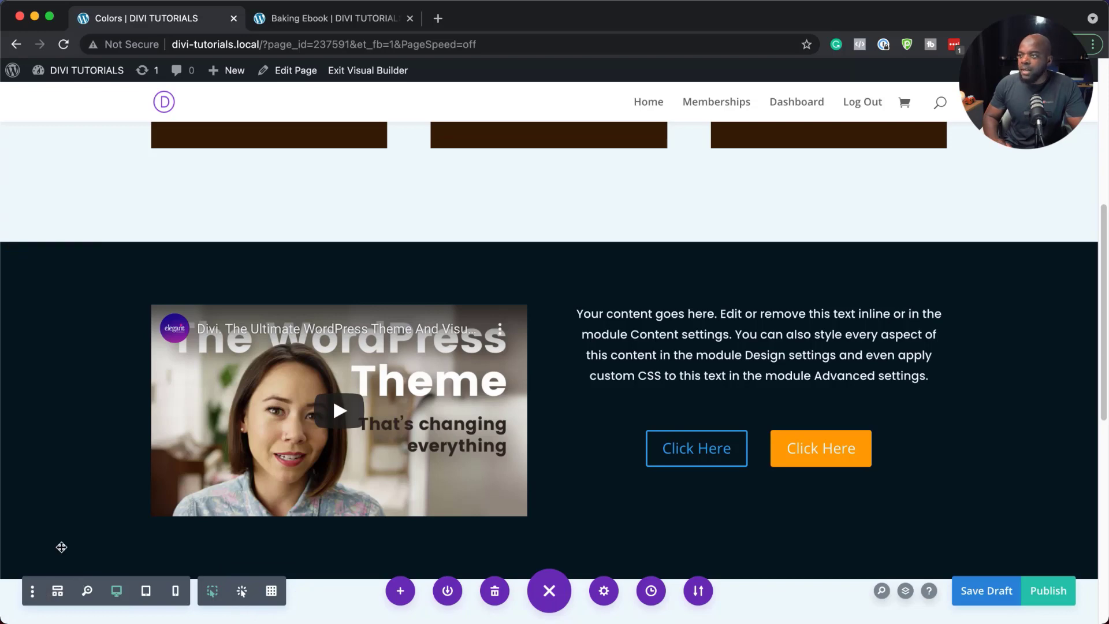
# - Open the blurb row's settings, view them in the expanded window and move the floating window over the third blurb
pyautogui.scroll(6, 61, 547)
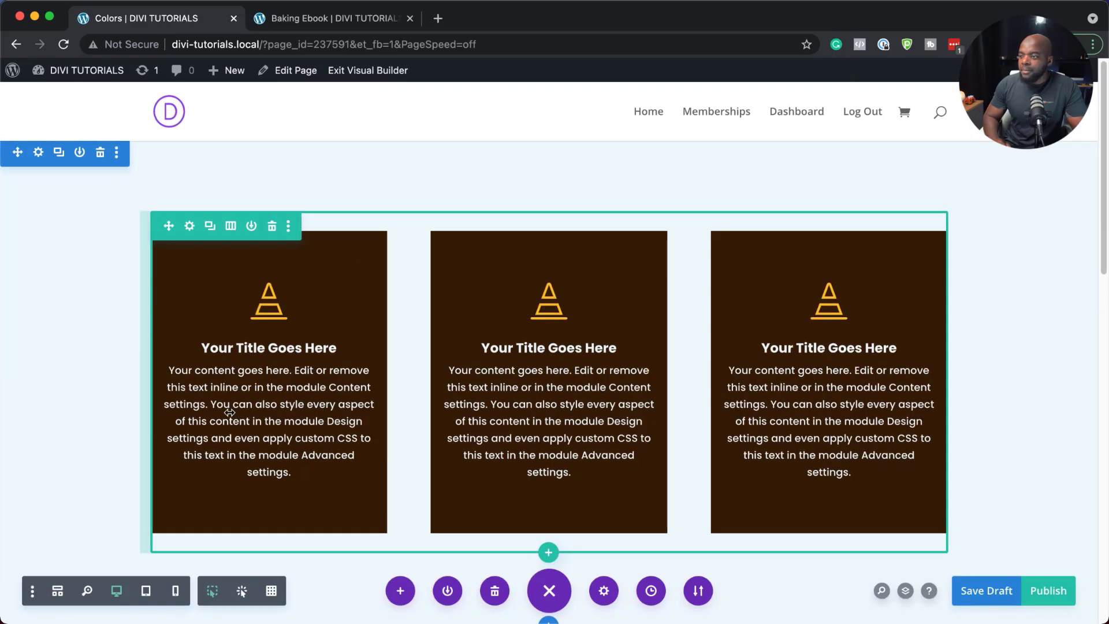
pyautogui.click(189, 227)
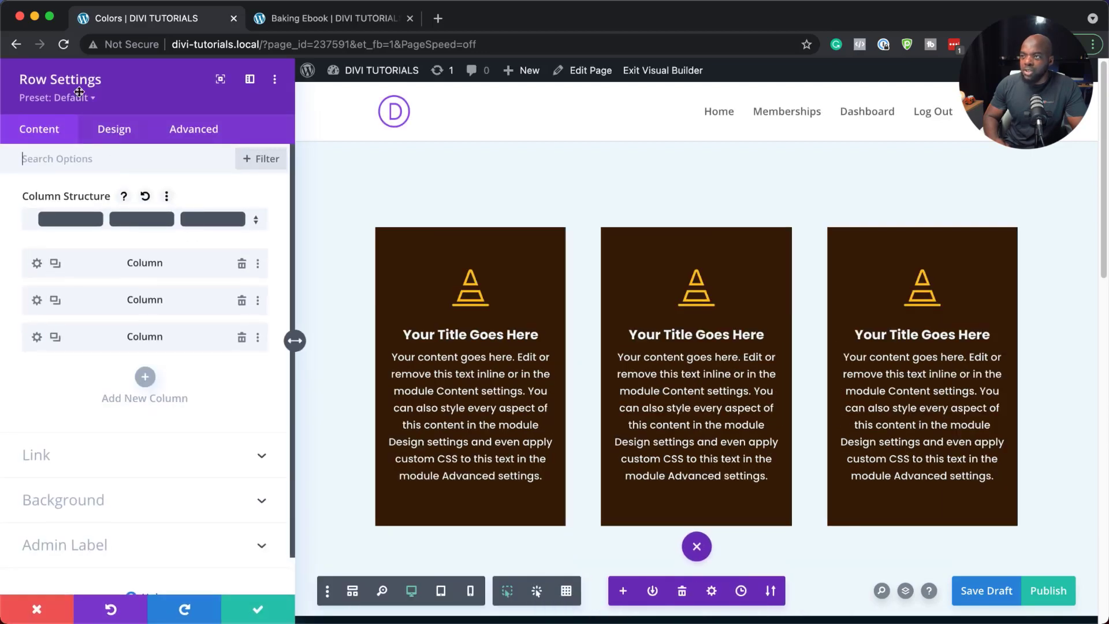
pyautogui.click(221, 82)
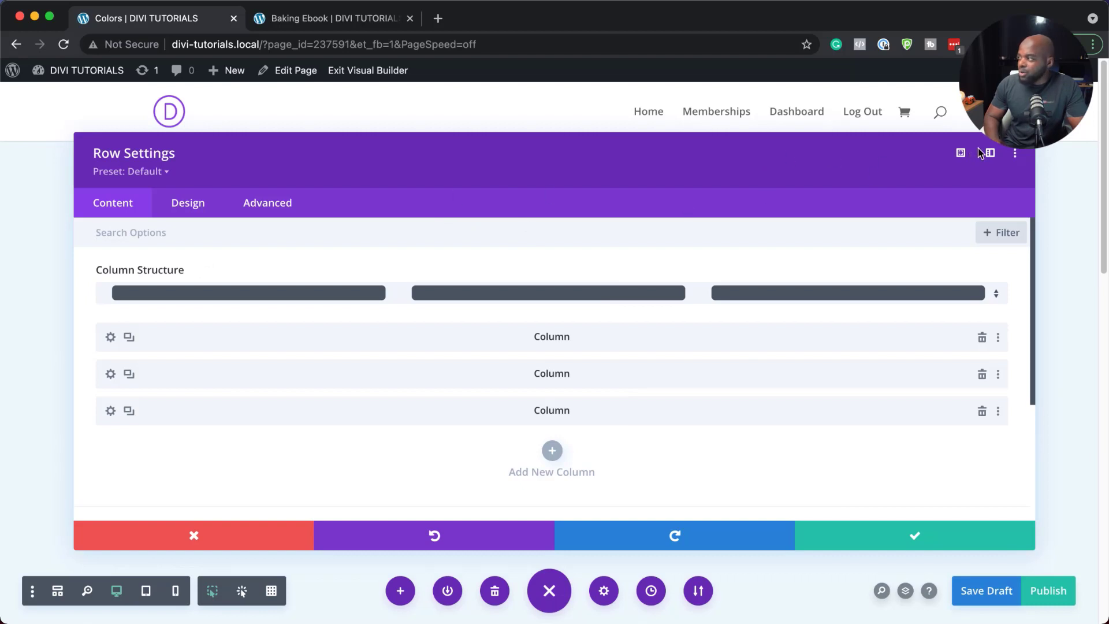
pyautogui.click(961, 154)
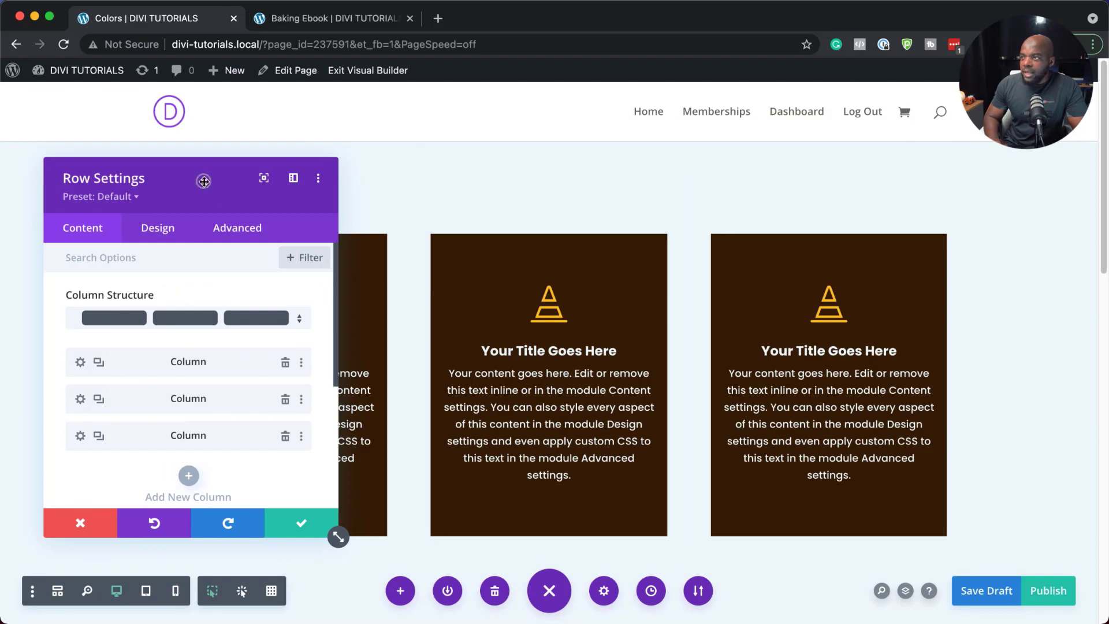
pyautogui.moveTo(203, 179); pyautogui.dragTo(1101, 124)
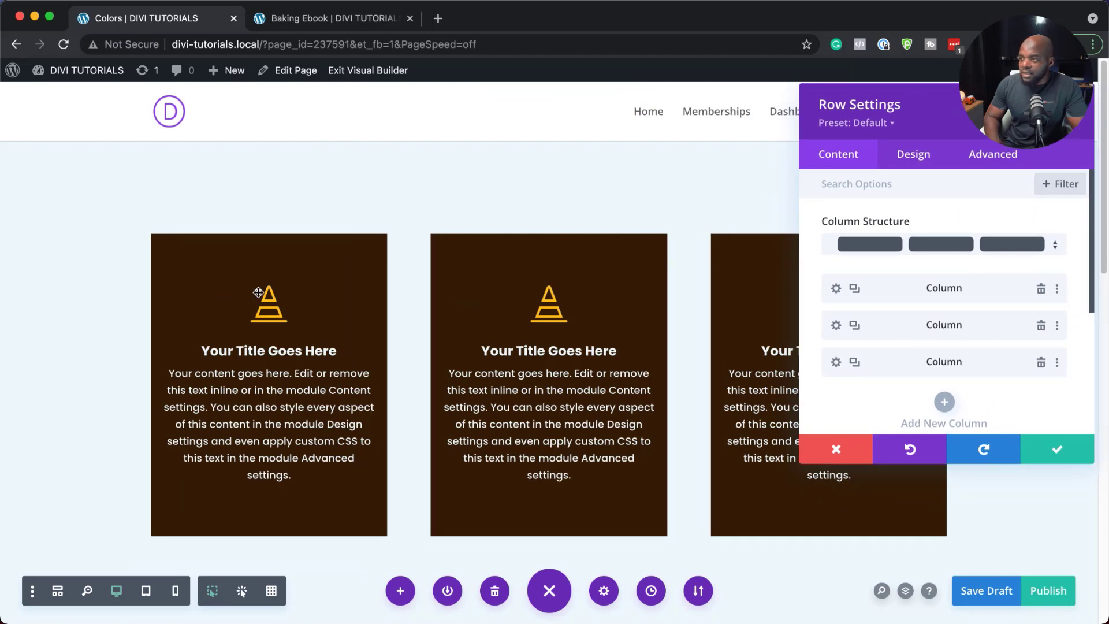
# - Set the first column's background color to the saved yellow swatch
pyautogui.click(836, 287)
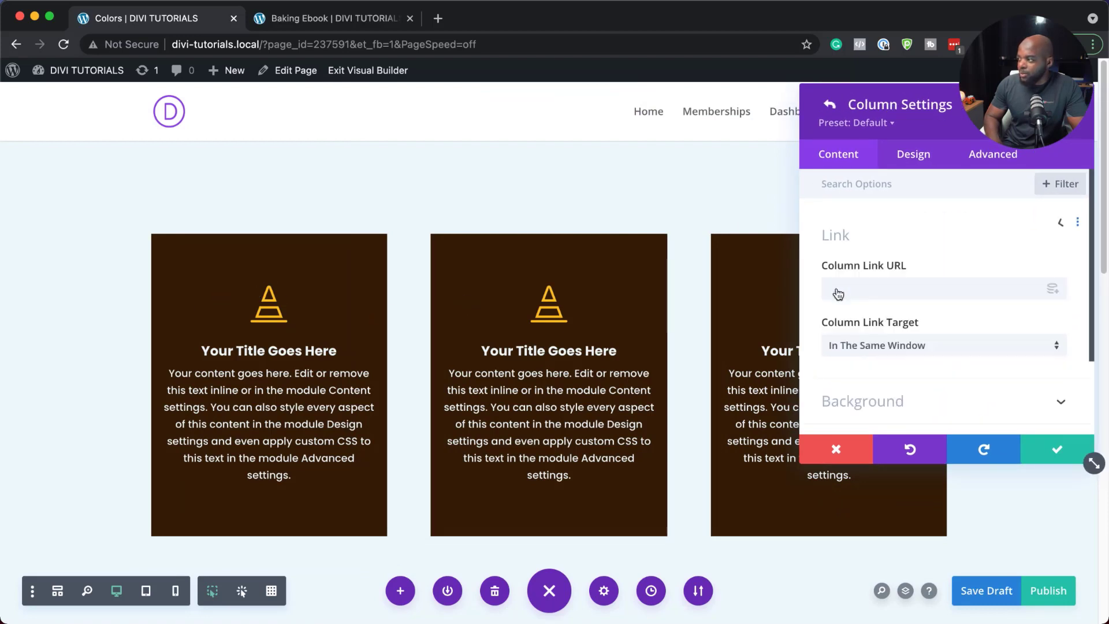
pyautogui.scroll(-3, 901, 289)
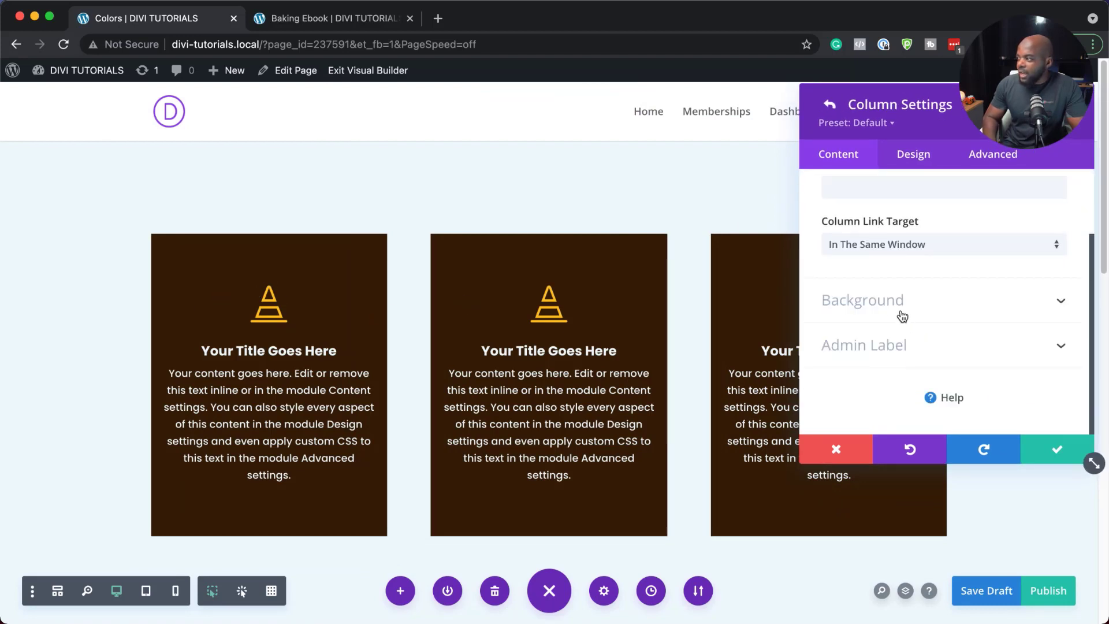
pyautogui.click(895, 306)
pyautogui.scroll(-2, 895, 381)
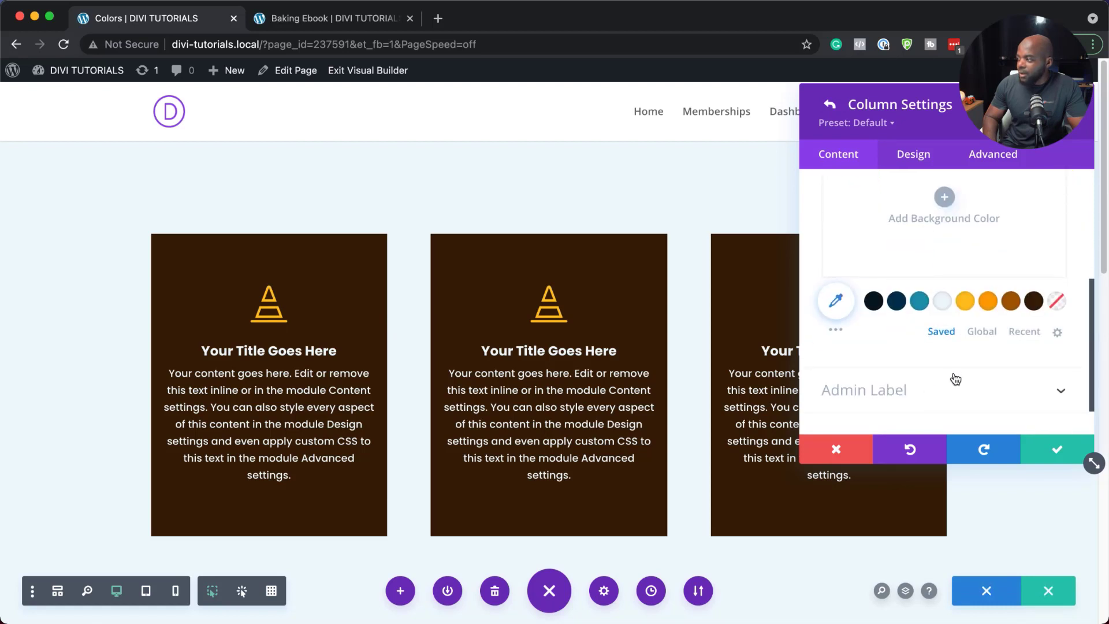
pyautogui.click(970, 309)
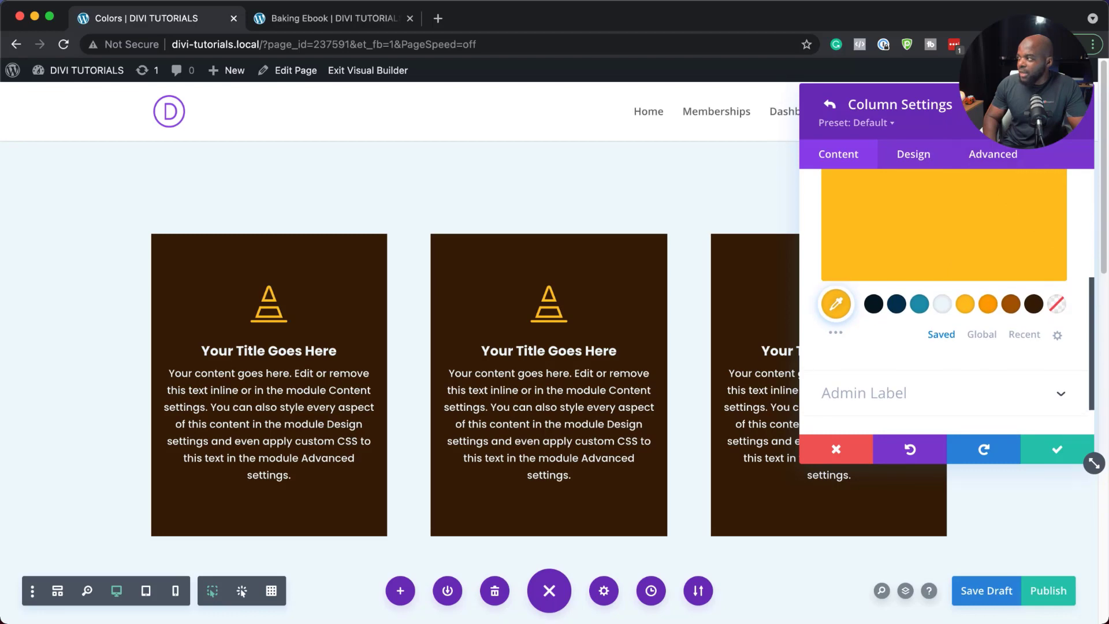
# - Return from the column settings to the row settings and dock the settings window beside the page
pyautogui.moveTo(985, 104); pyautogui.dragTo(202, 108)
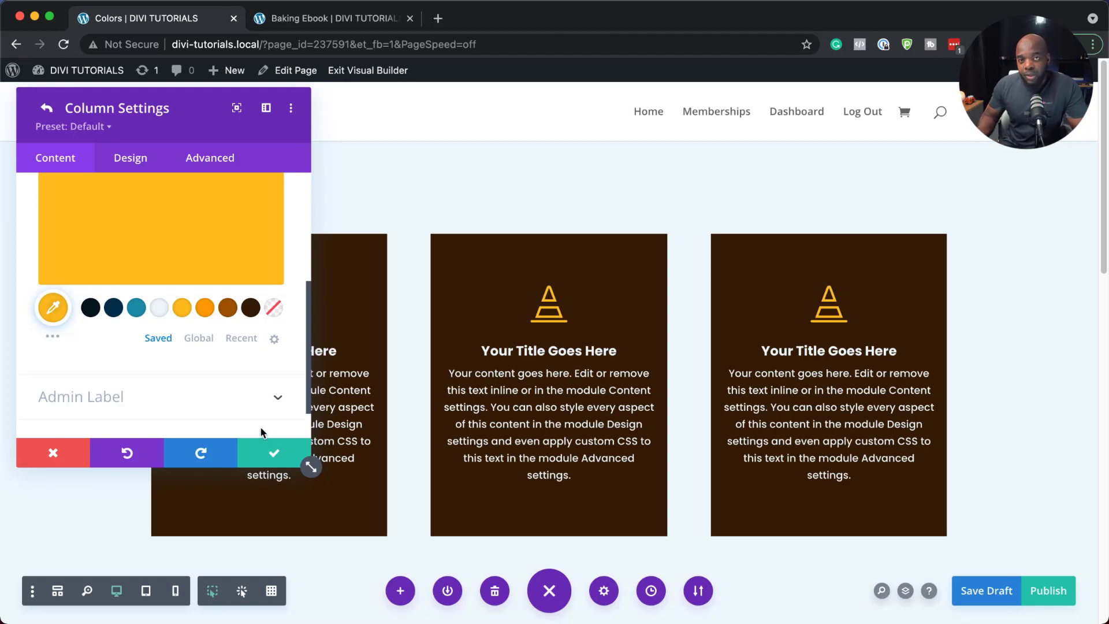
pyautogui.click(46, 111)
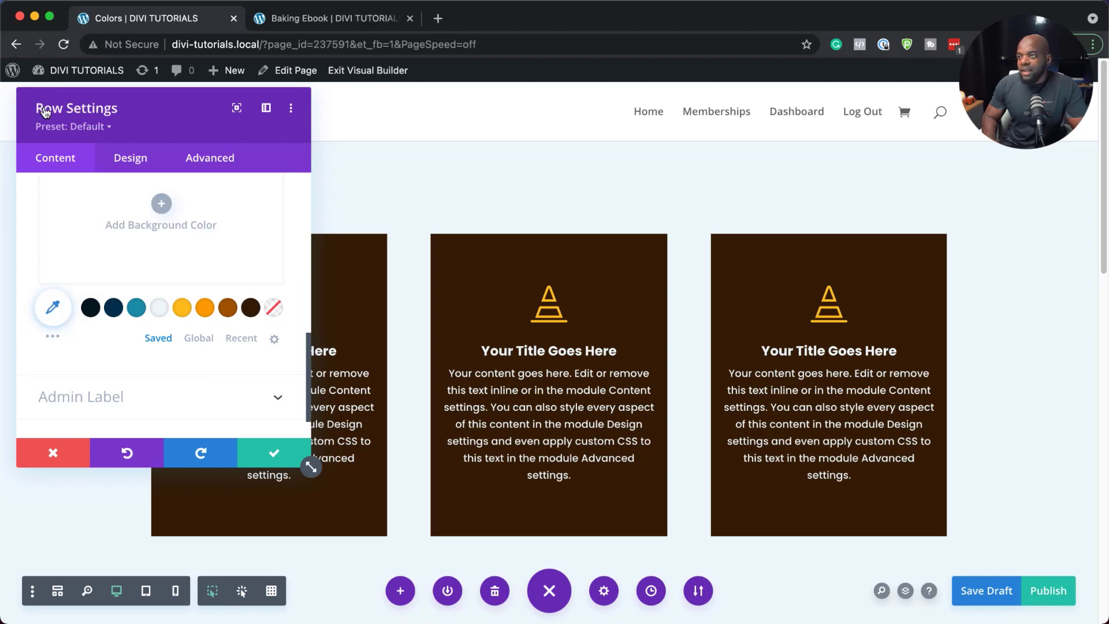
pyautogui.click(267, 110)
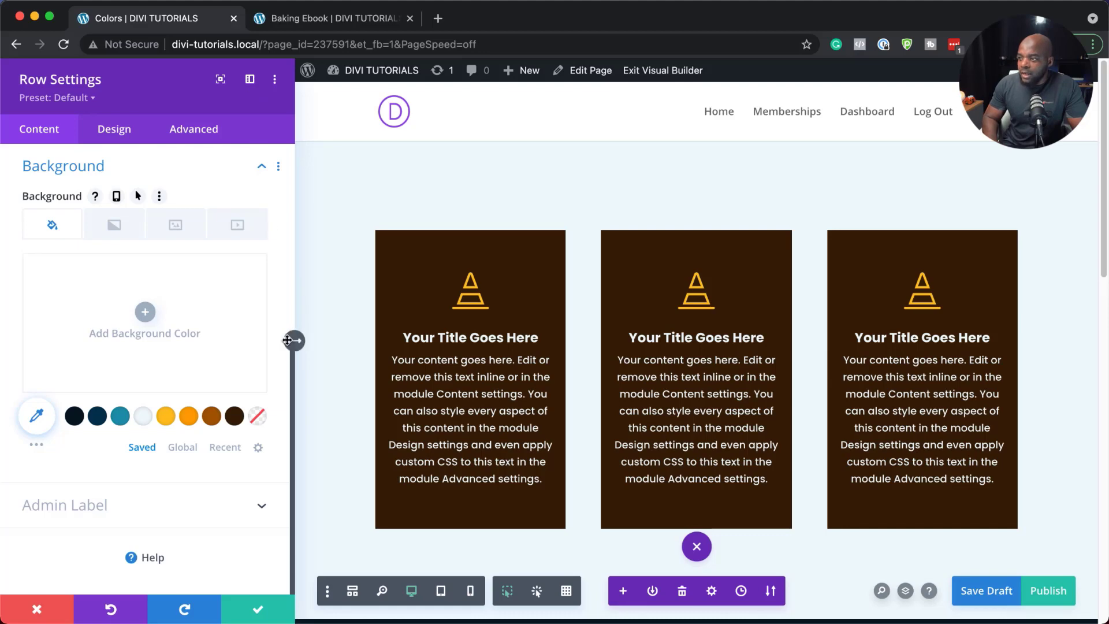
# - Widen the docked settings panel, narrow it again and restore the page preview to Desktop View
pyautogui.moveTo(293, 341); pyautogui.dragTo(597, 355)
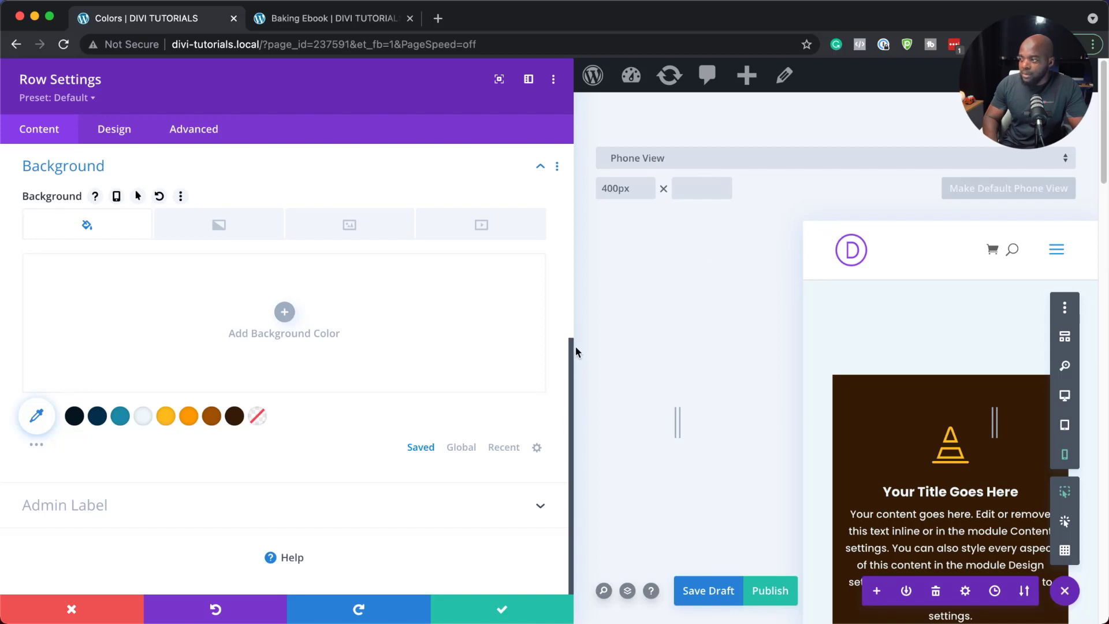
pyautogui.moveTo(568, 341); pyautogui.dragTo(91, 330)
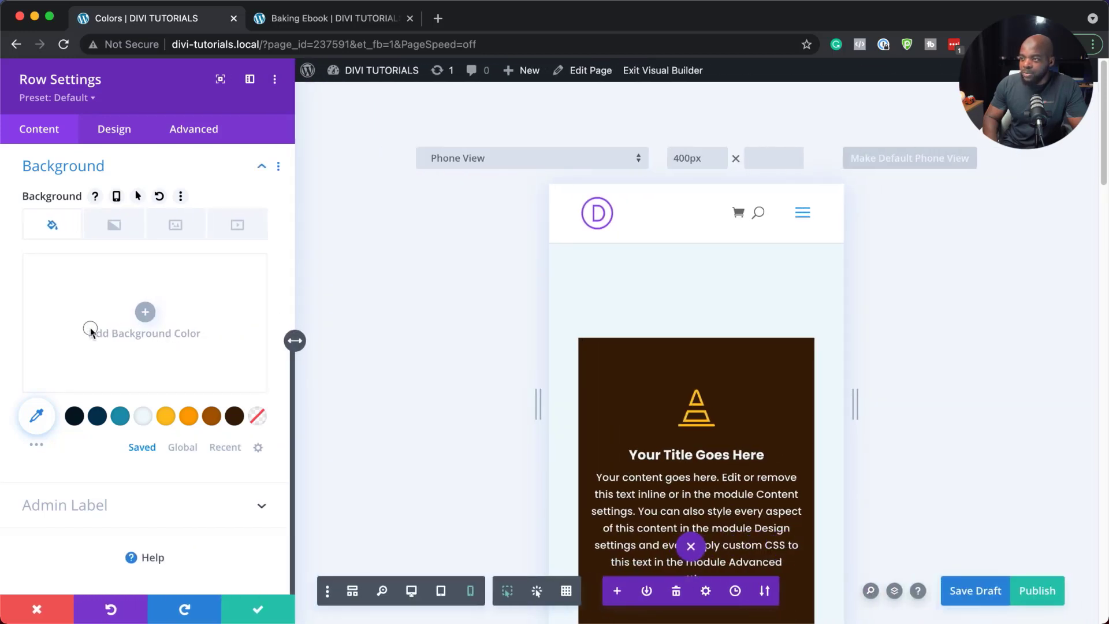
pyautogui.click(475, 162)
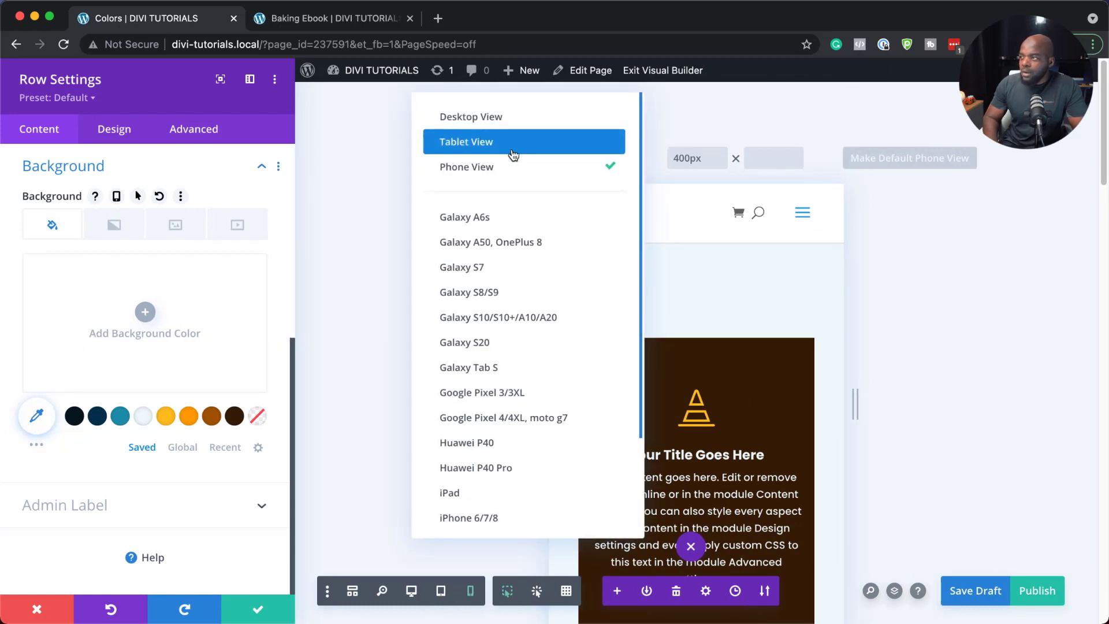
pyautogui.click(487, 118)
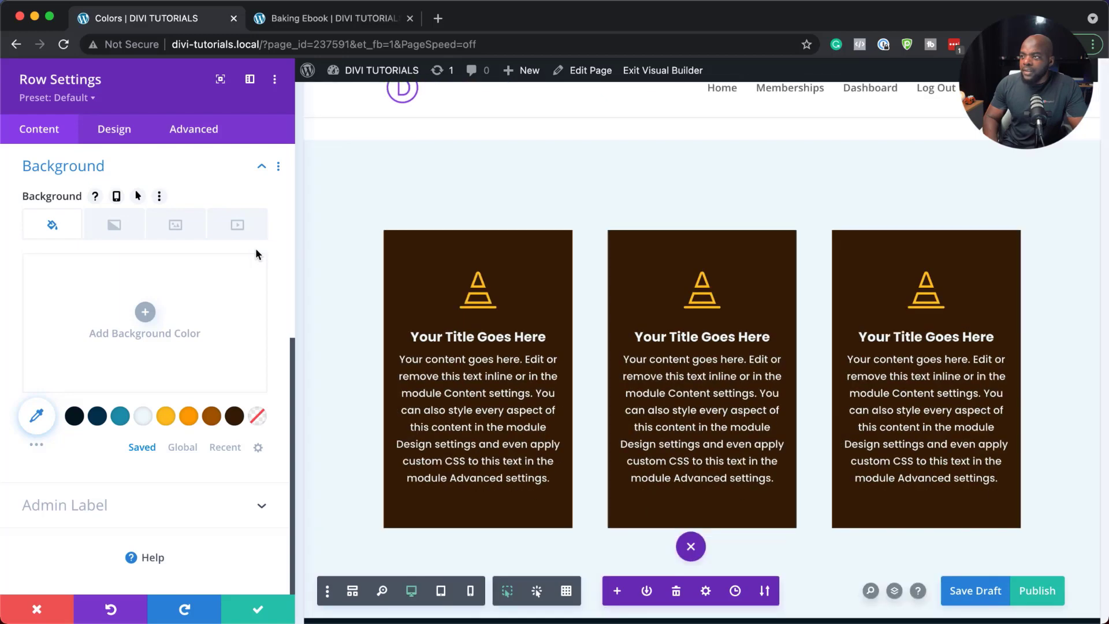
# - Lock the blurb row and try to select and move its blurb modules on the page
pyautogui.click(275, 80)
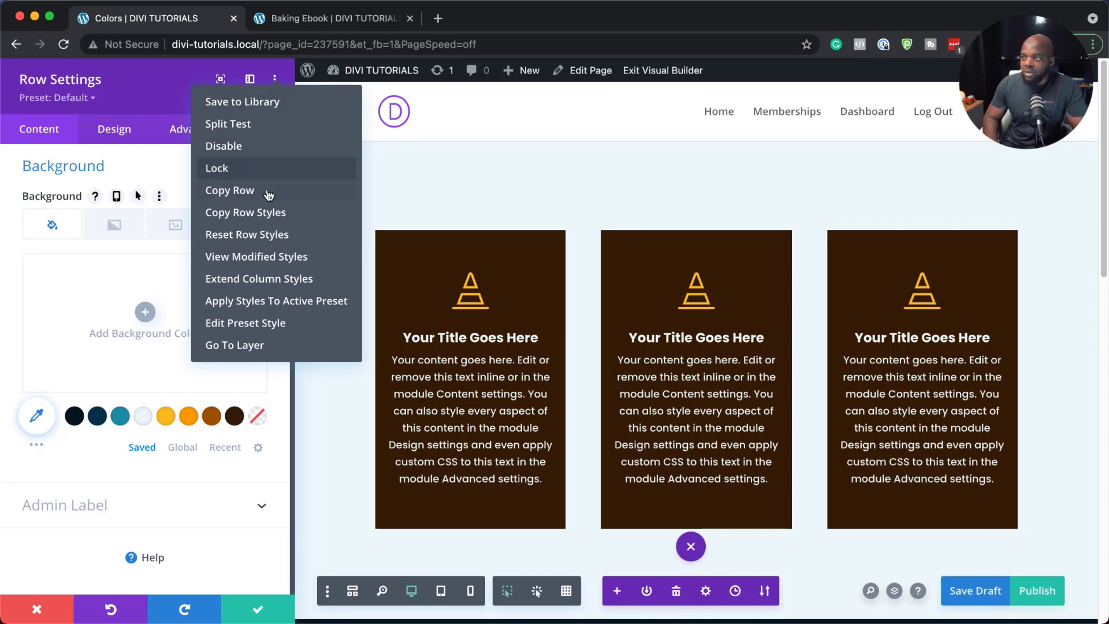
pyautogui.click(237, 175)
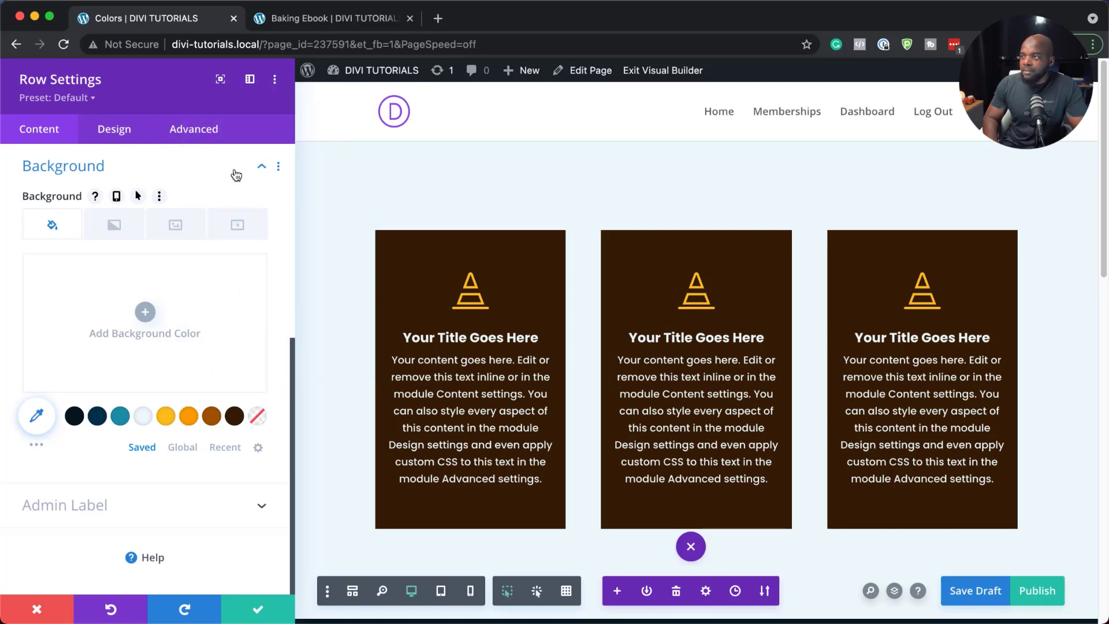
pyautogui.scroll(-5, 403, 384)
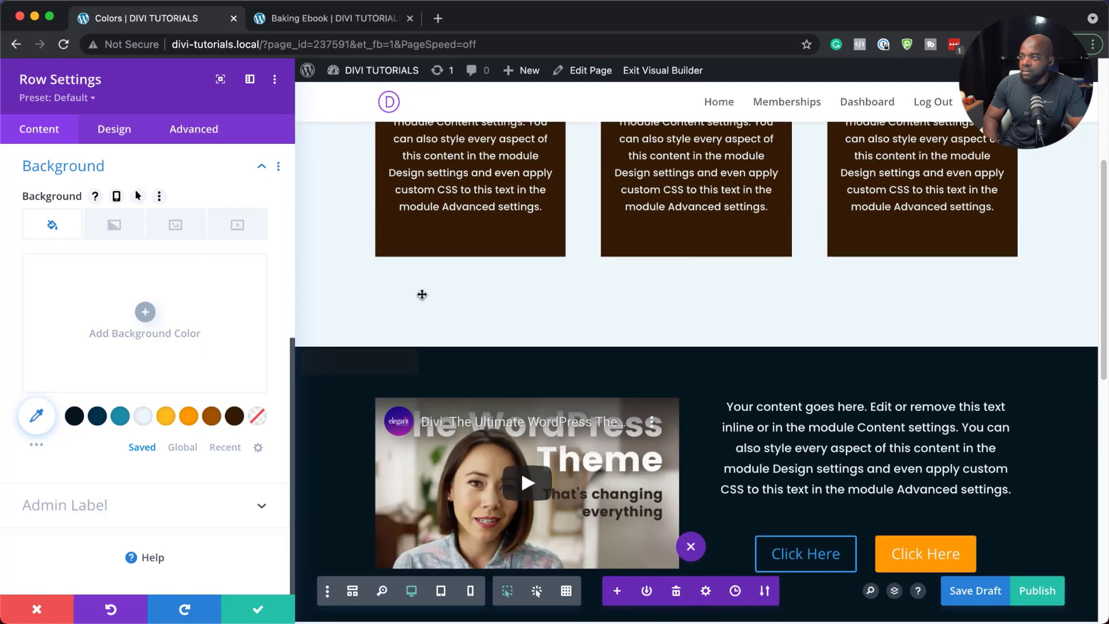
pyautogui.scroll(5, 421, 295)
pyautogui.click(499, 275)
pyautogui.click(487, 281)
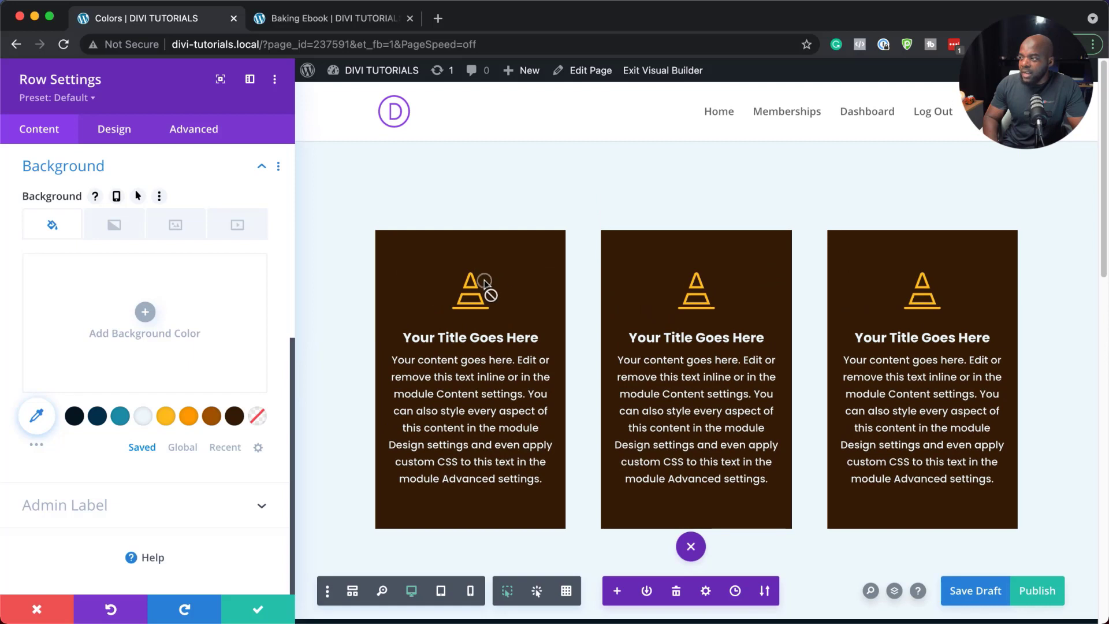
pyautogui.moveTo(559, 276); pyautogui.dragTo(529, 263)
pyautogui.click(675, 270)
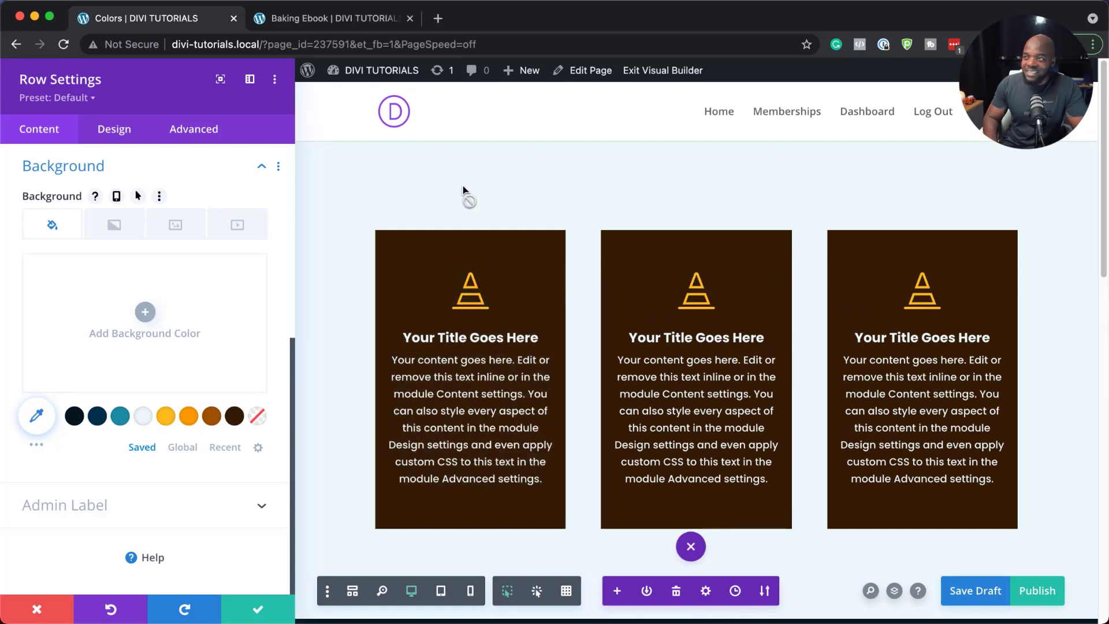
# - Unlock the blurb row and close its settings, discarding the changes
pyautogui.click(275, 80)
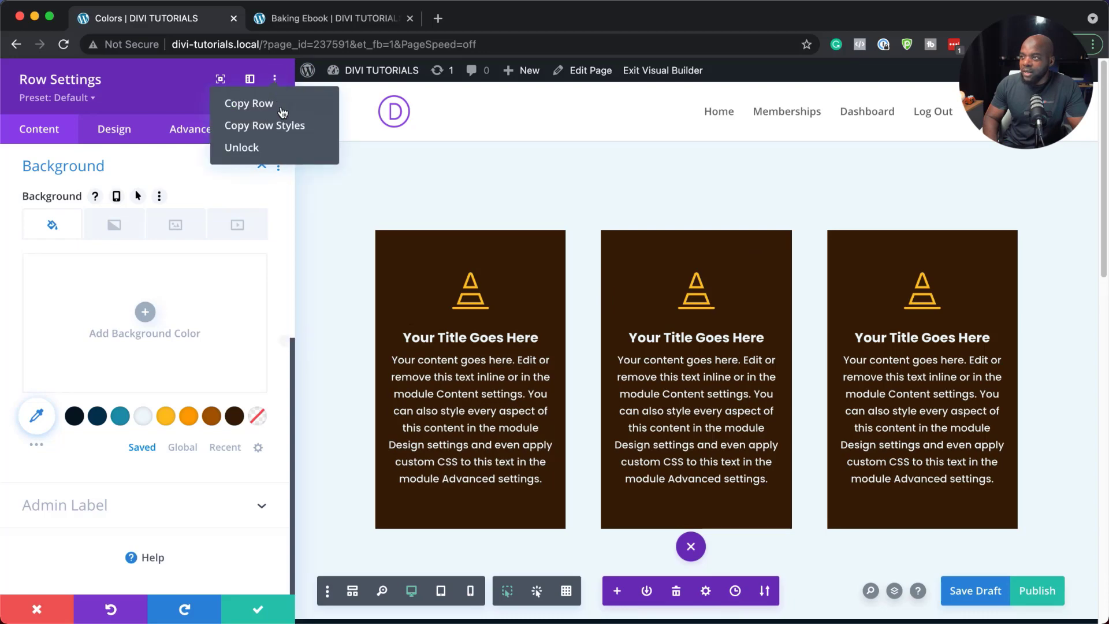
pyautogui.click(256, 154)
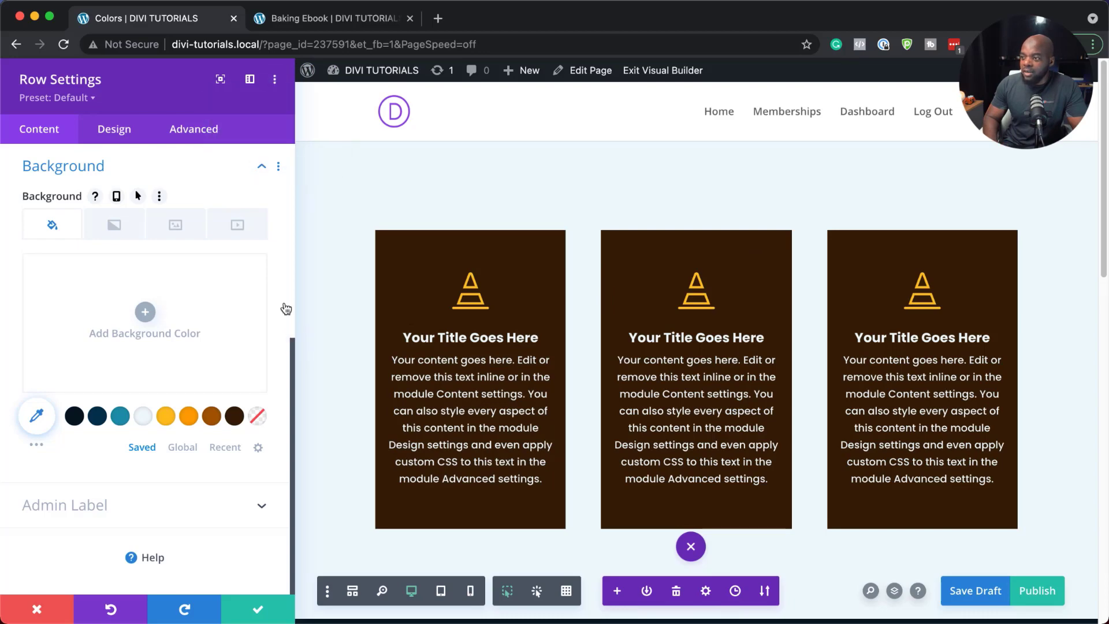
pyautogui.click(51, 607)
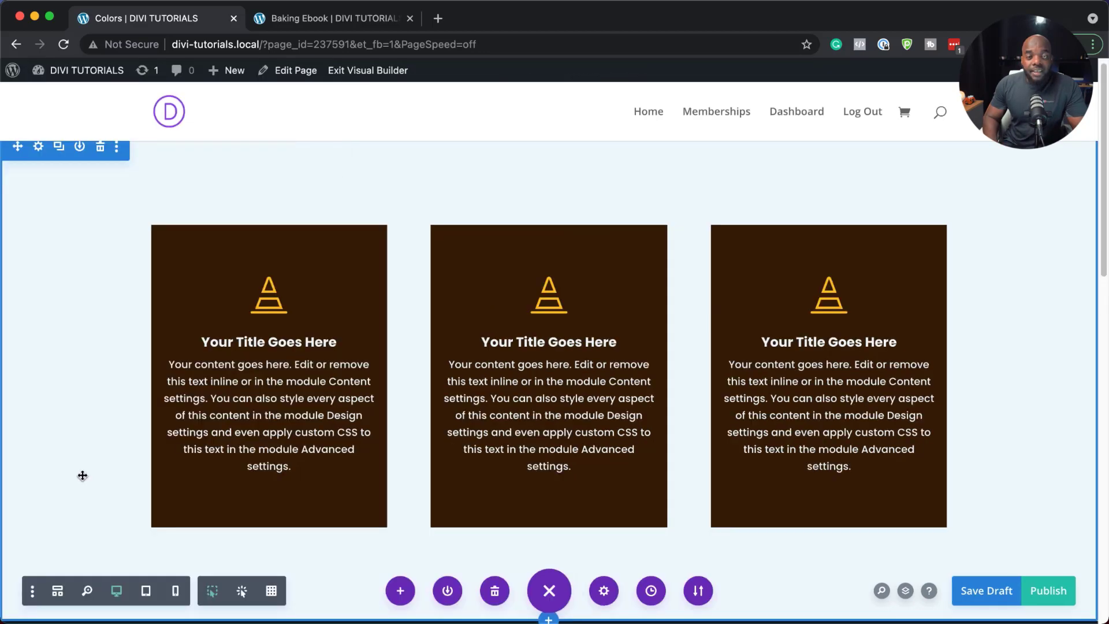
# - Export the page's Divi Builder layout with the file name "Colors page"
pyautogui.click(699, 592)
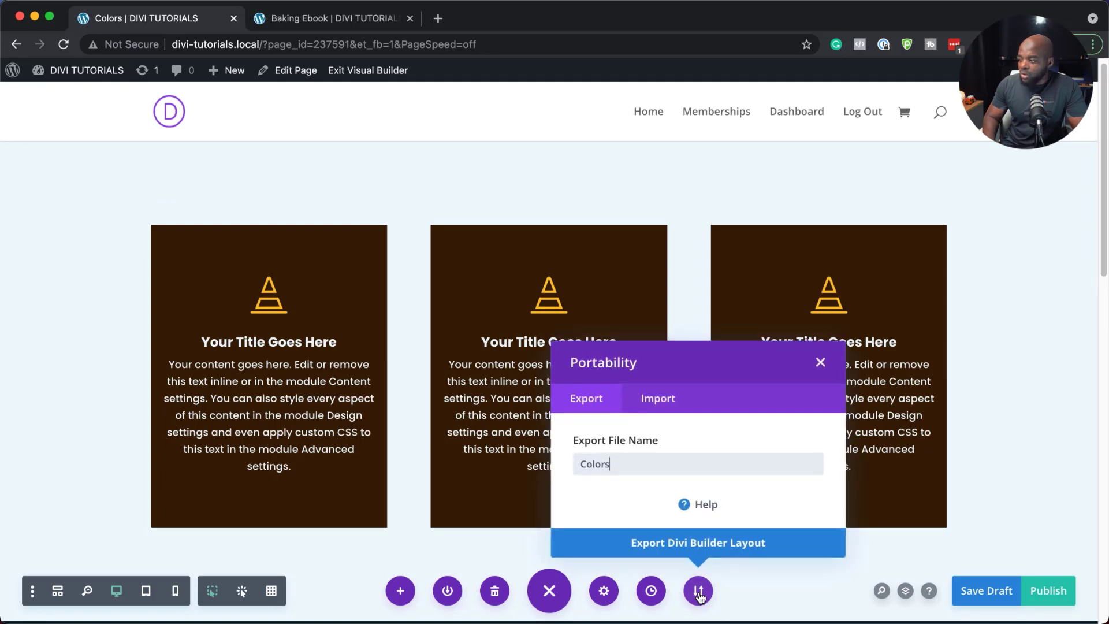
pyautogui.doubleClick(645, 465)
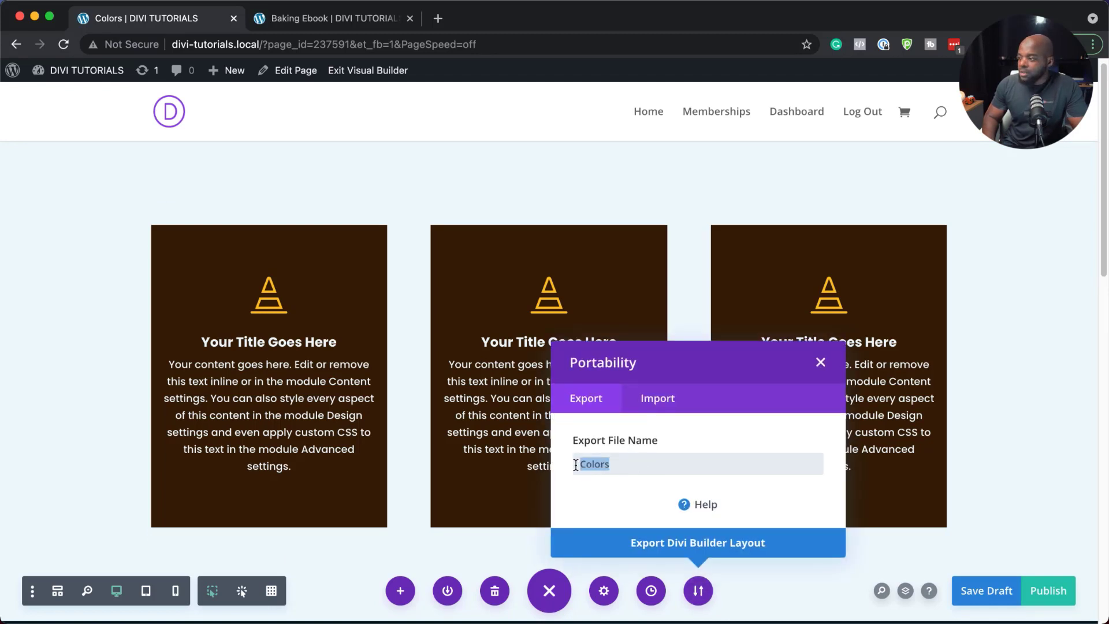
pyautogui.click(620, 465)
pyautogui.write('page')
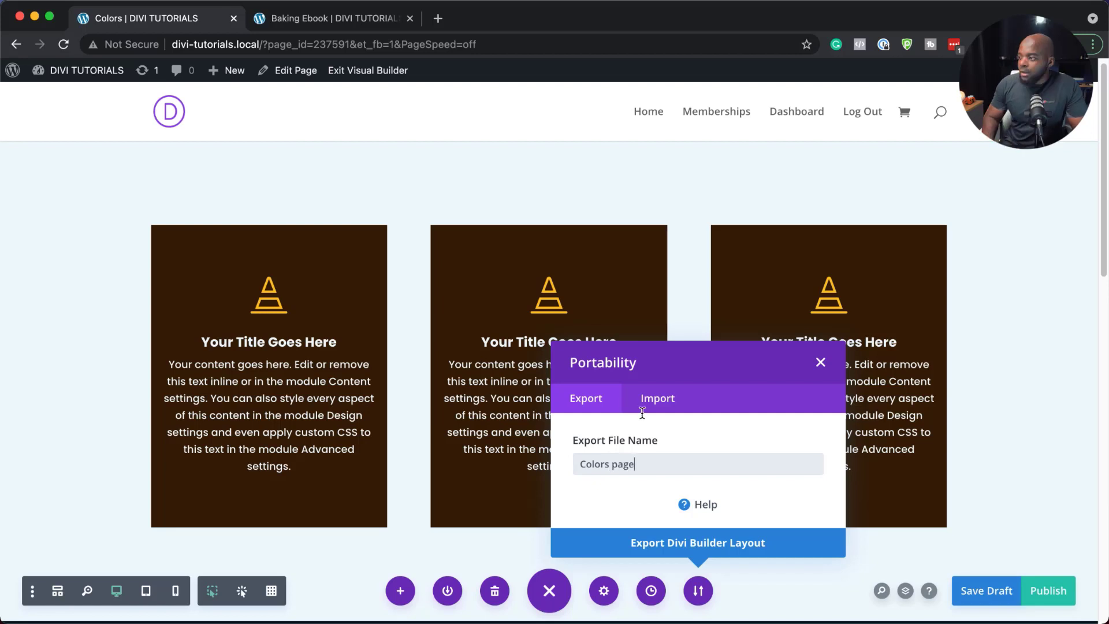
pyautogui.click(684, 543)
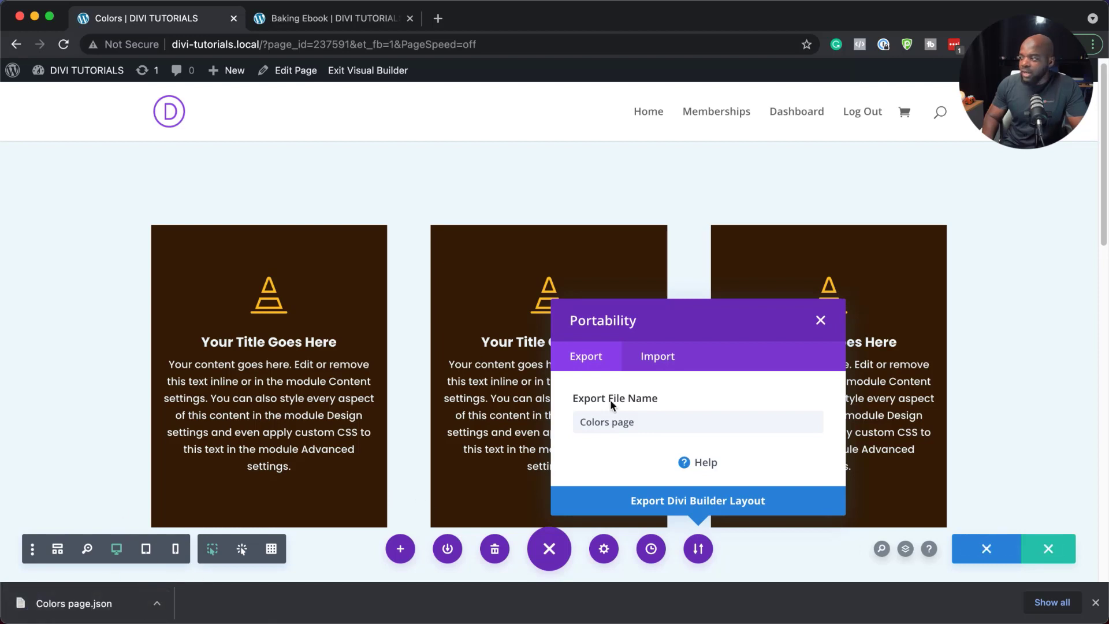
# - Import the layout file Colors page.json into the page, replacing the existing content
pyautogui.click(665, 362)
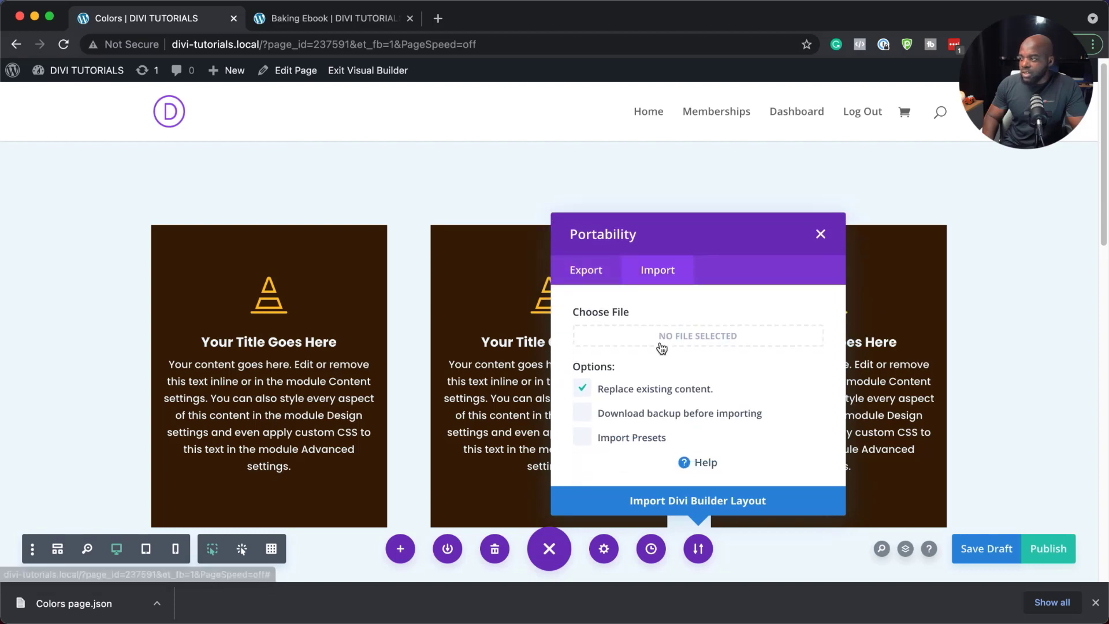
pyautogui.moveTo(70, 607); pyautogui.dragTo(760, 342)
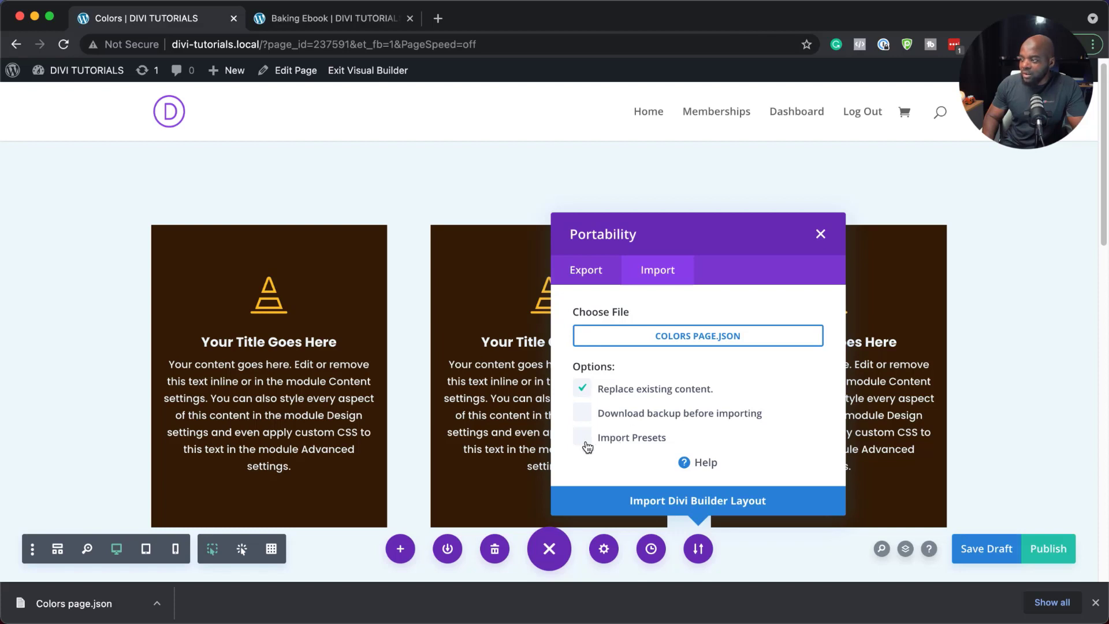
pyautogui.click(680, 502)
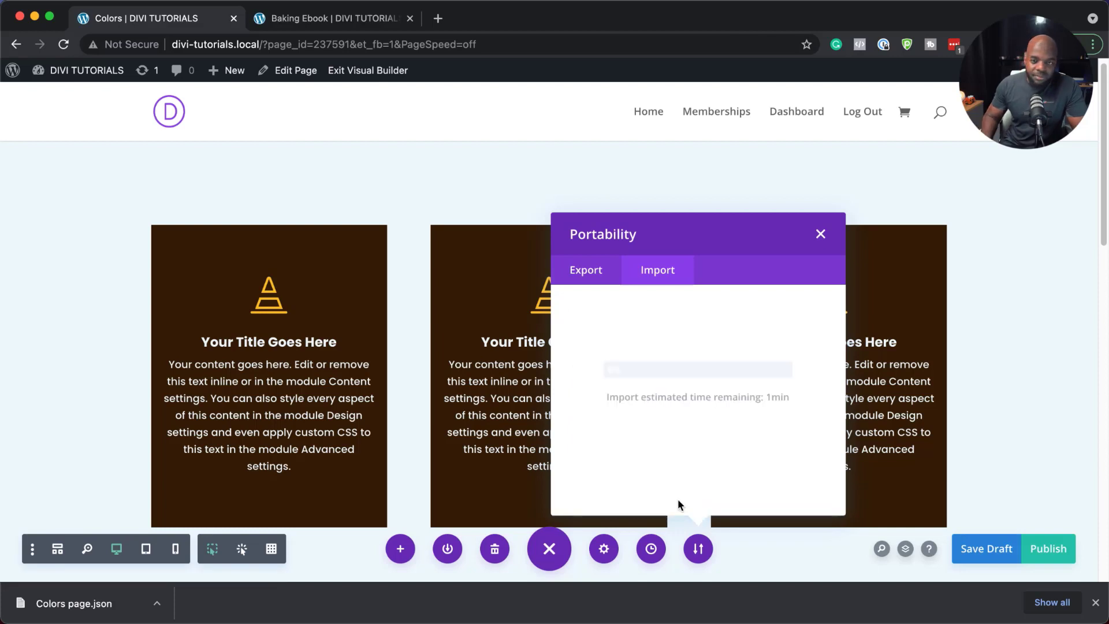